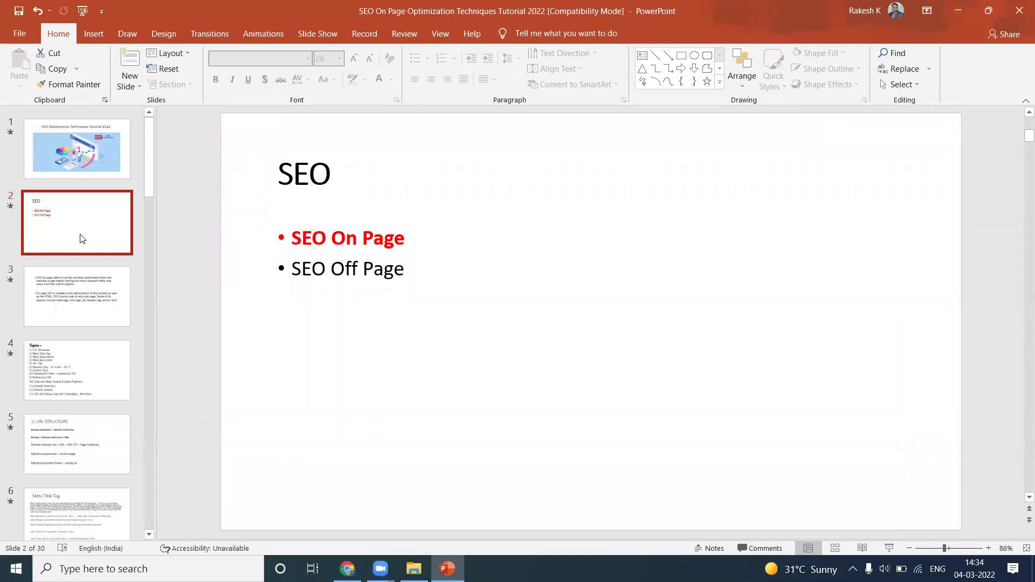
Step: On slide 3, add a bullet reading "SEO – Organic traffic" below the on page SEO paragraph
left_click(89, 284)
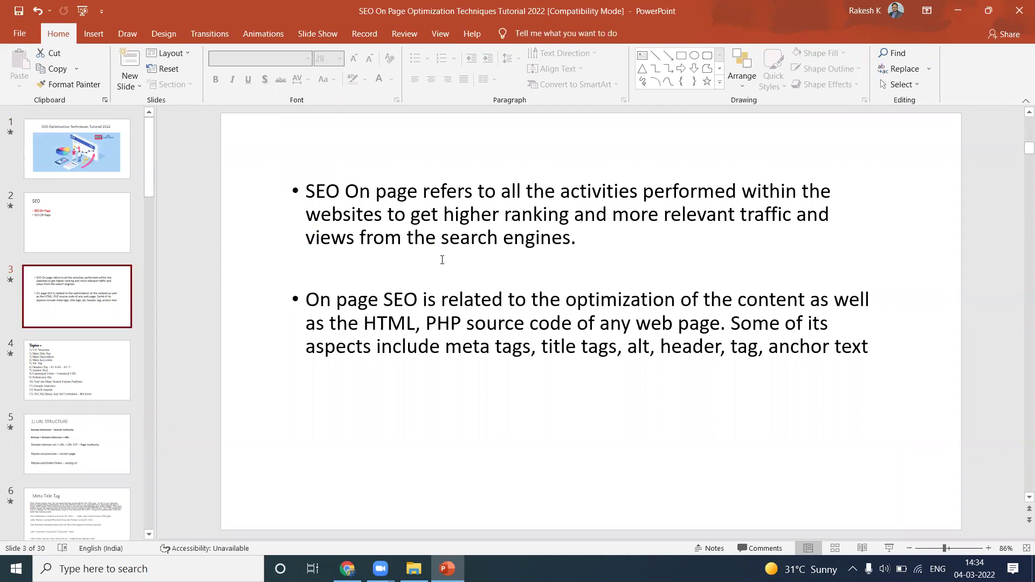
left_click(877, 348)
left_click(869, 344)
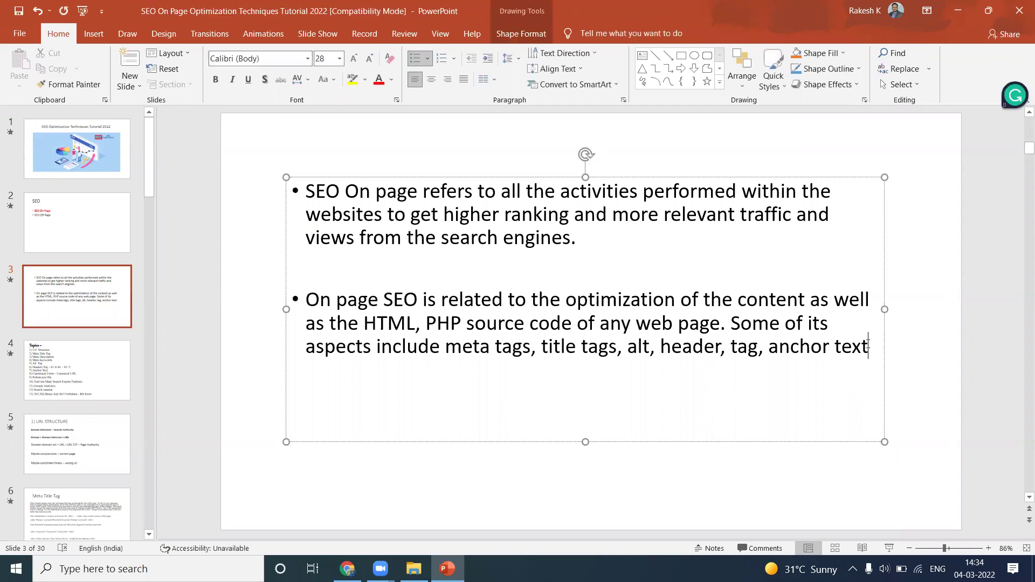
key("Return")
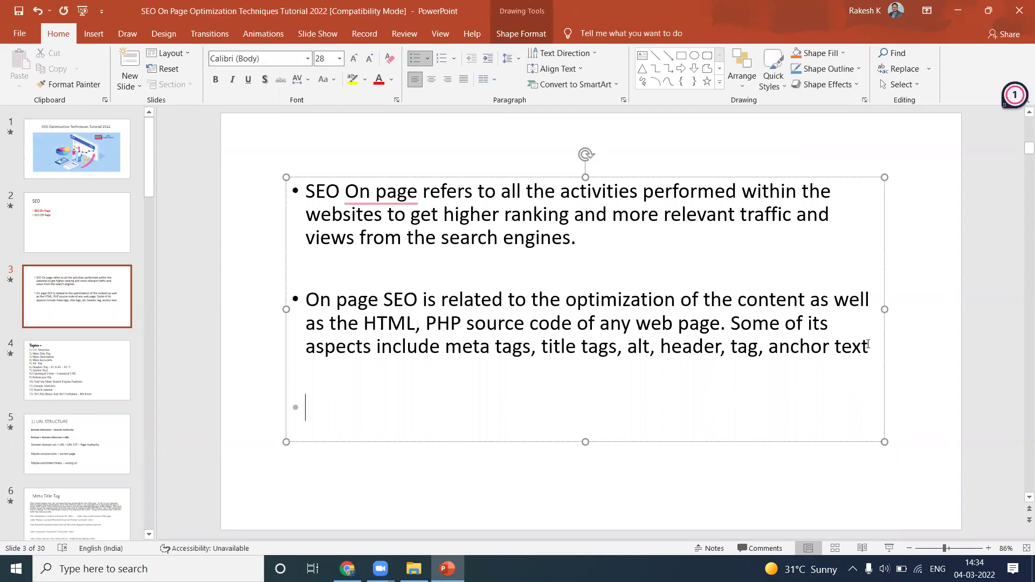
type("SEO - Organi")
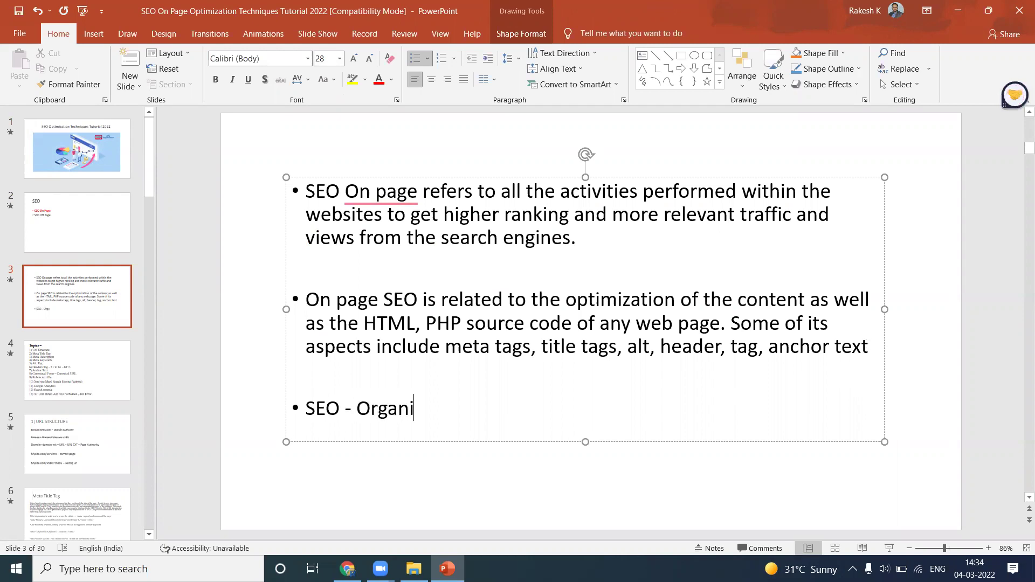
type("c traffic")
Step: Add two more bullets below the organic traffic line: "Refferal Traffic" and "Direct Traffic"
key("Return")
type("Reff")
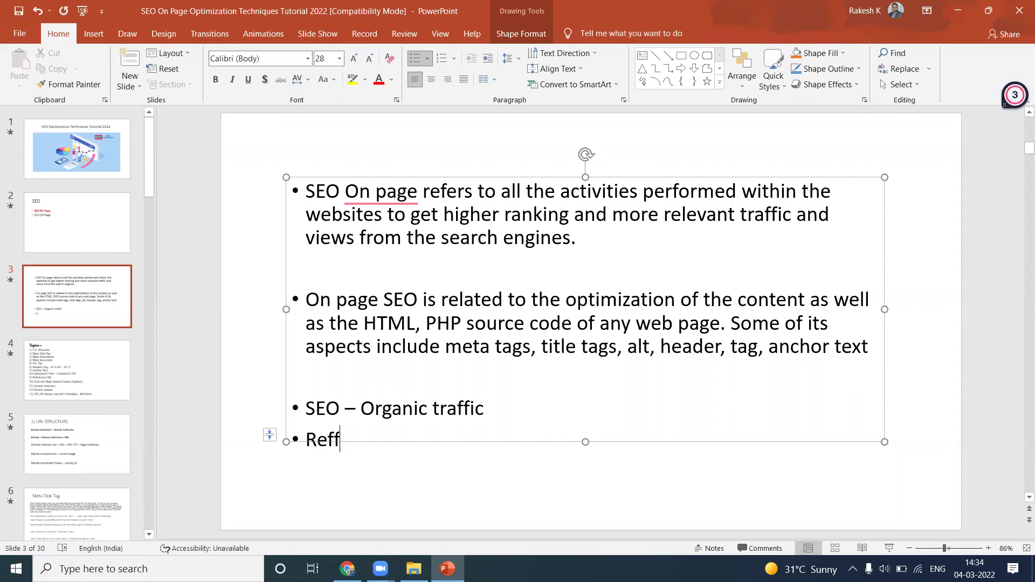
type("eral Traffic")
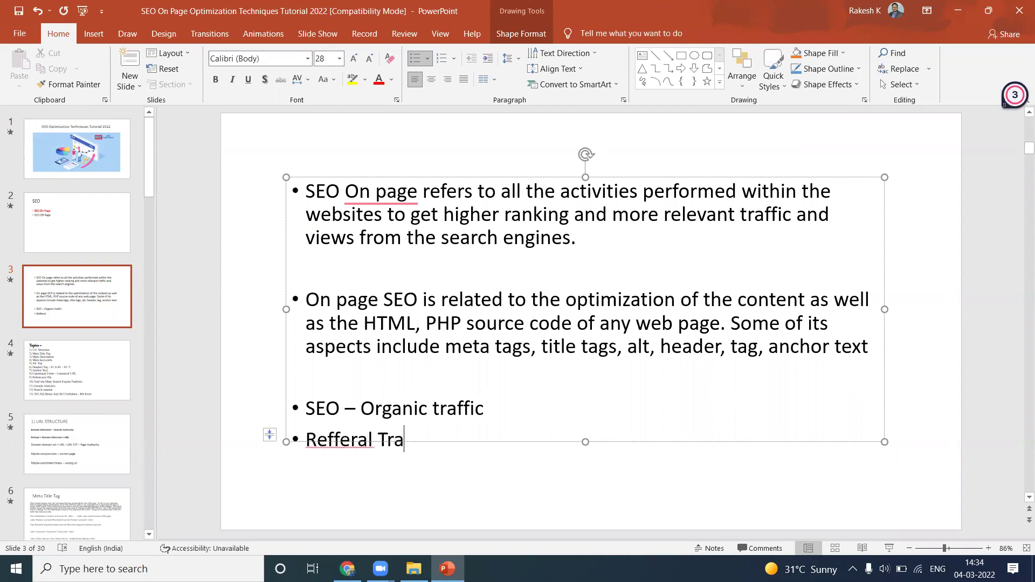
key("Return")
key("BackSpace")
type("Direct Traffic")
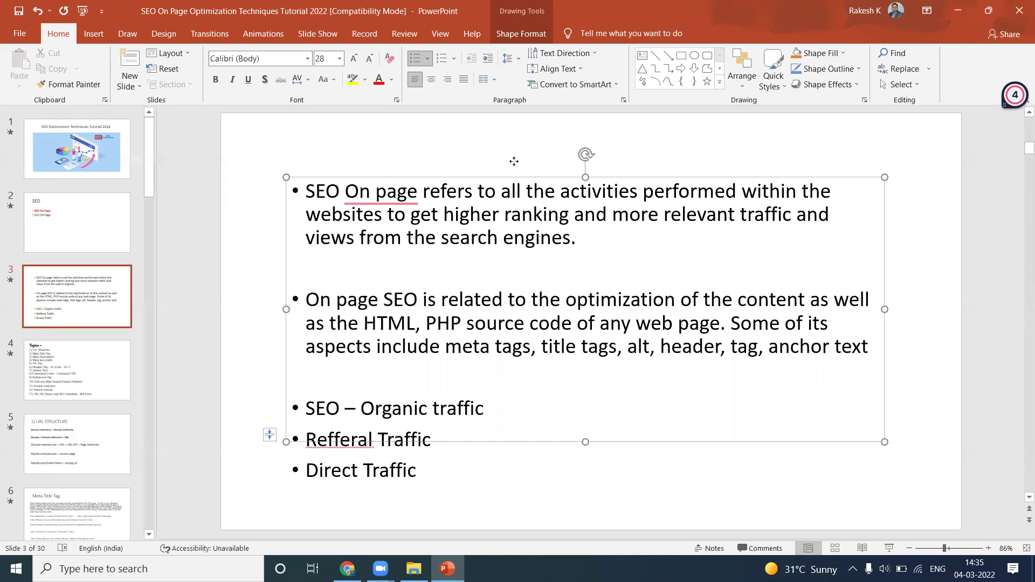
Step: Move the bullet text box slightly up and to the left on the slide, and select the words "Organic traffic"
left_click_drag(514, 161, 501, 132)
left_click(236, 209)
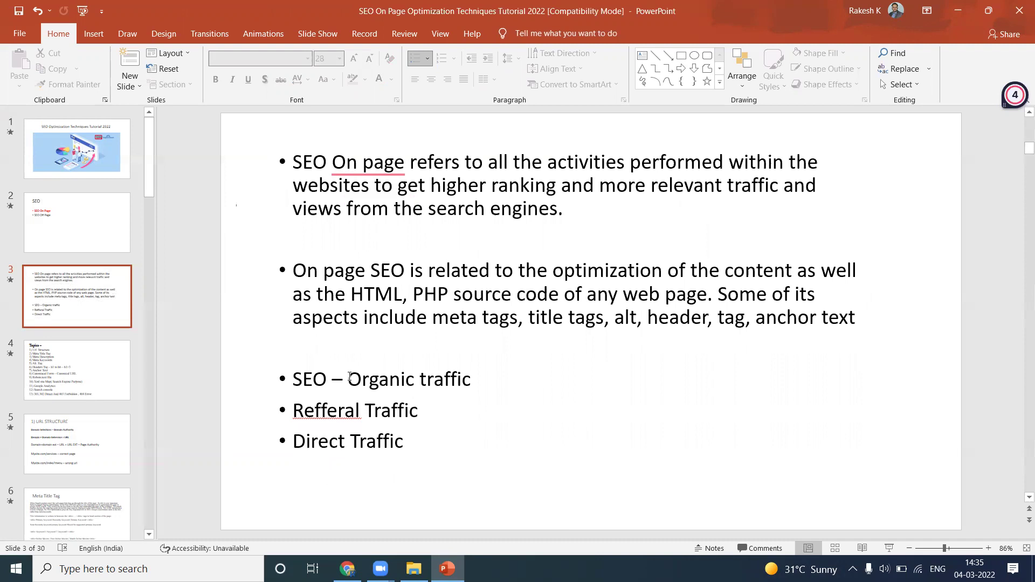
left_click_drag(349, 377, 470, 379)
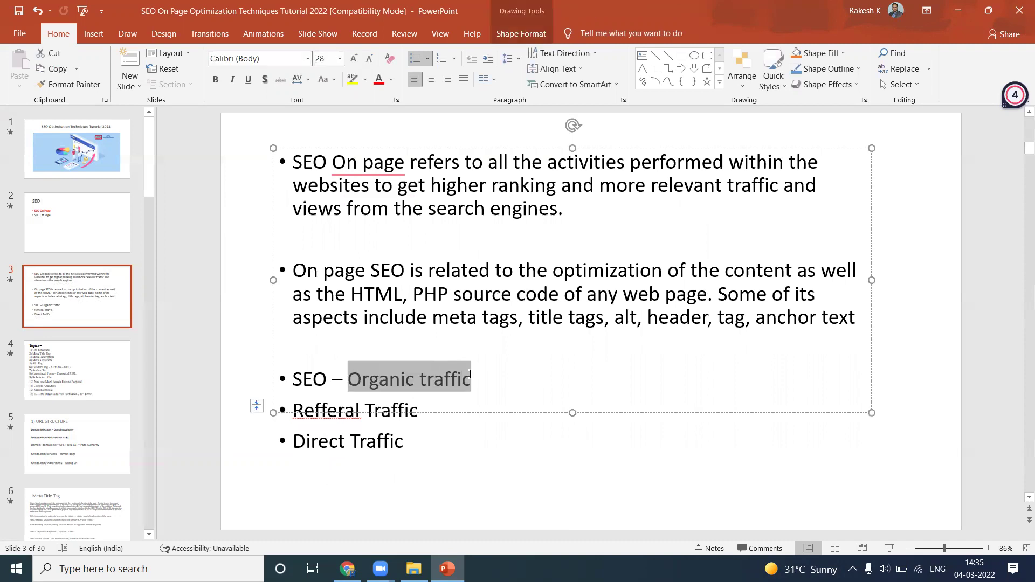
Step: Switch to Chrome and search Google in a new incognito window for "digital marketing company in pragathi nagar"
left_click(351, 565)
left_click(1021, 35)
left_click(952, 89)
type("di")
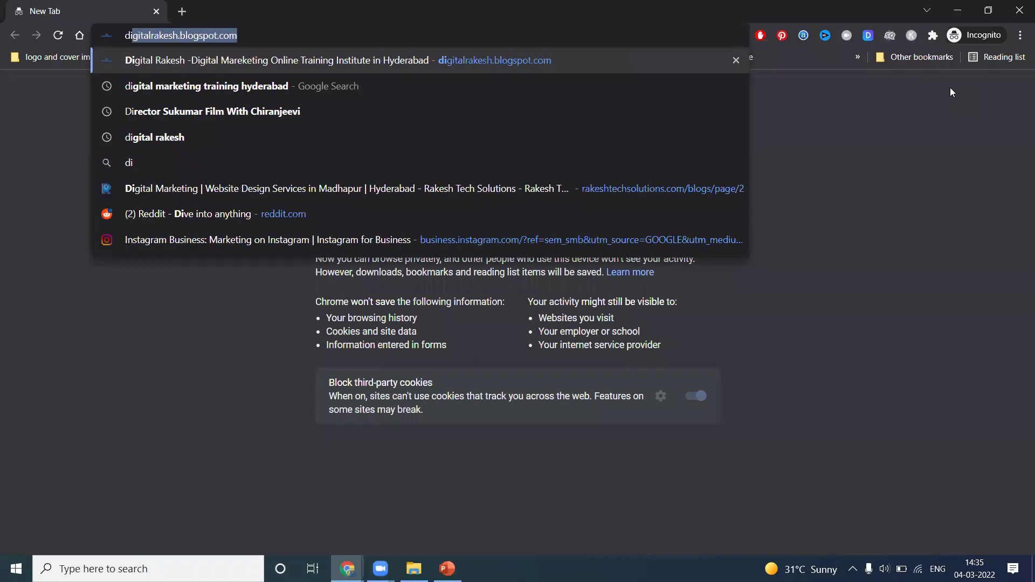
type("gital marke")
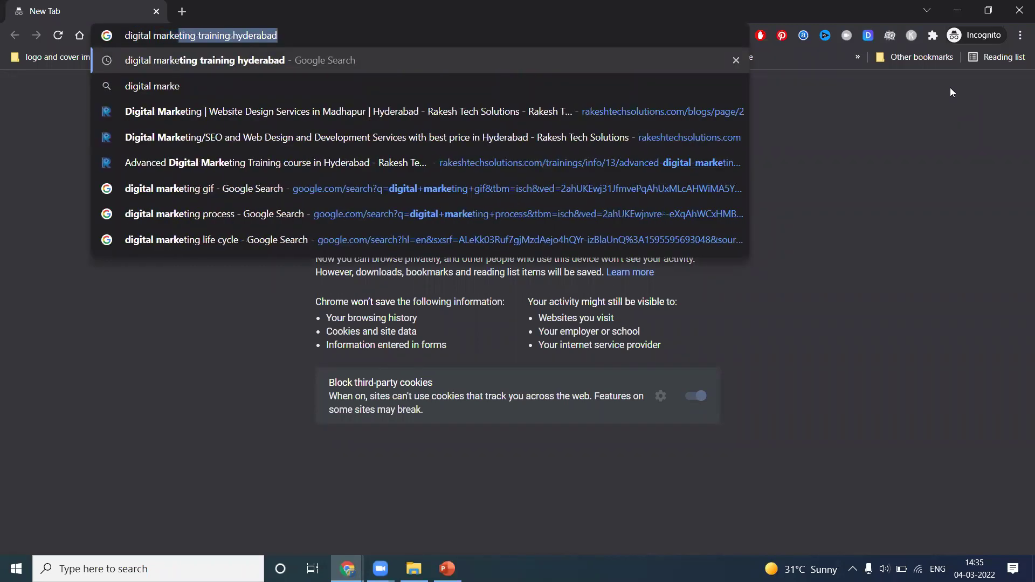
type("ting compan")
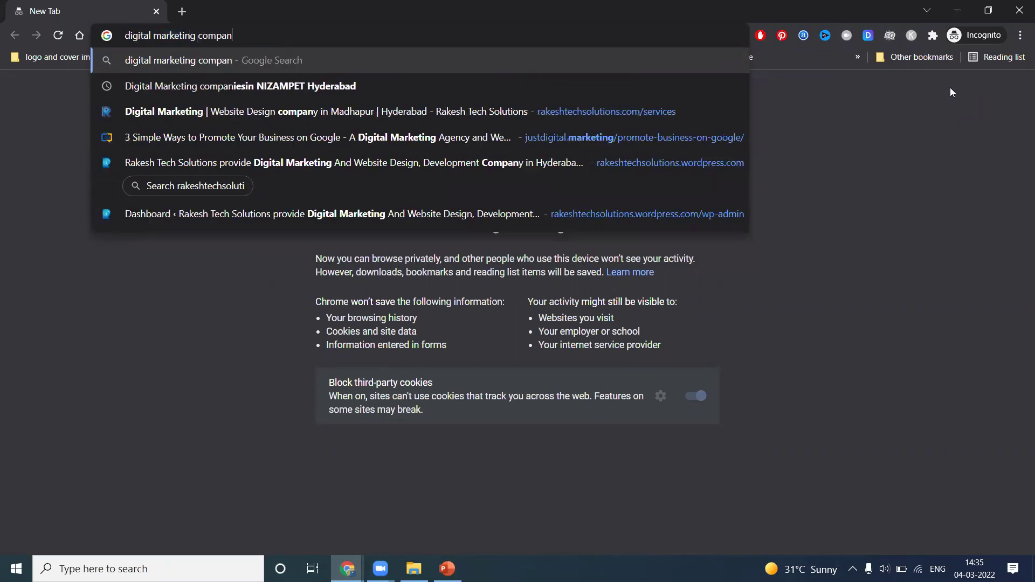
type("y in pra")
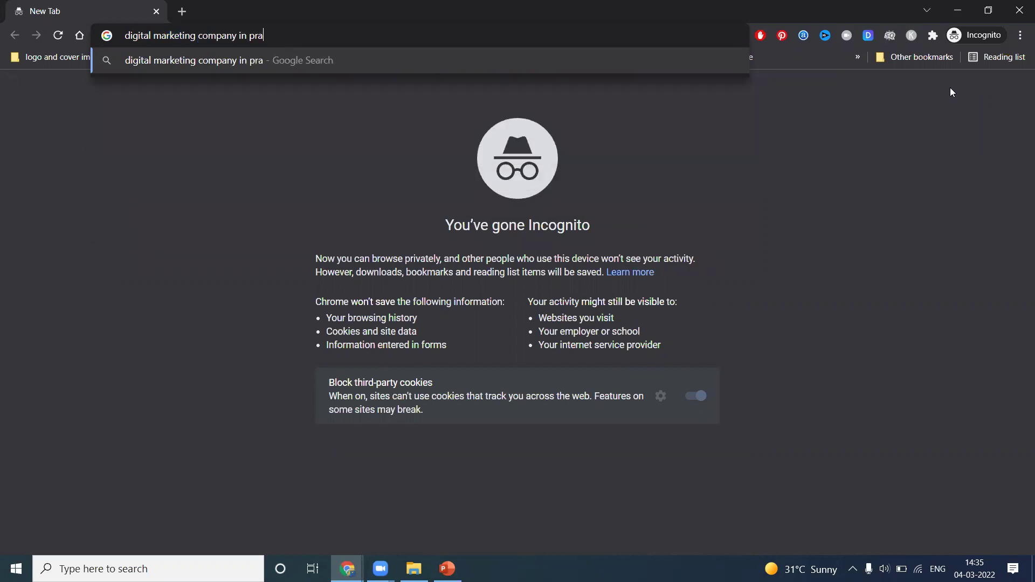
type("gathi nagar")
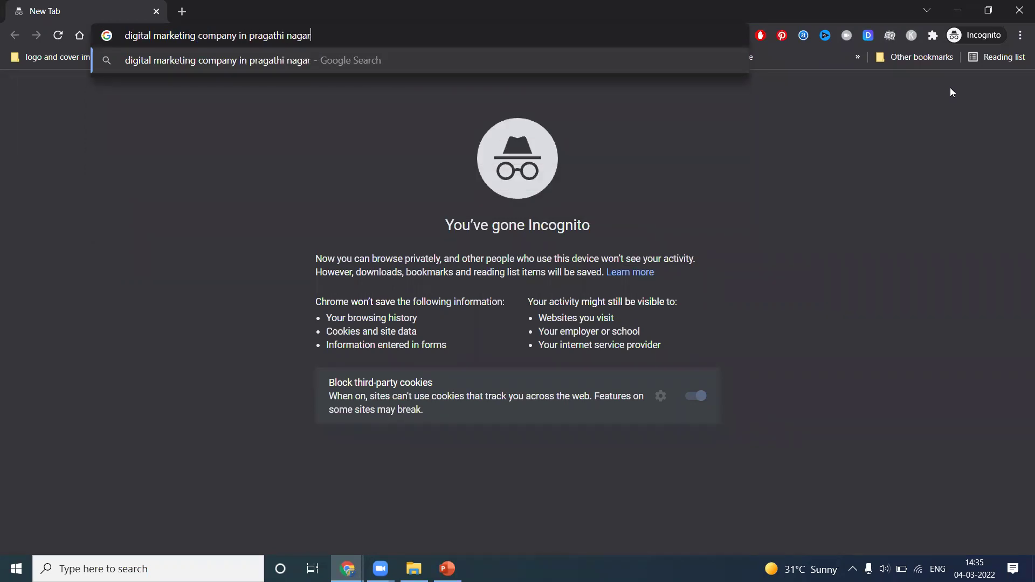
key("Return")
Step: Look through the organic search results and view the rakeshtechsolutions.com digital marketing services result in a new tab
scroll(583, 185, "down", 5)
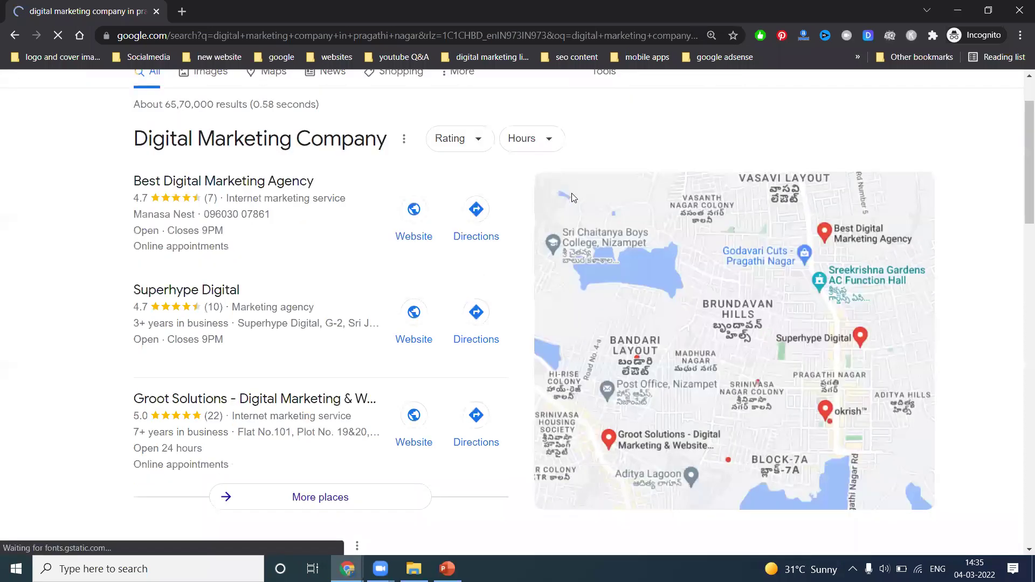
scroll(387, 215, "down", 10)
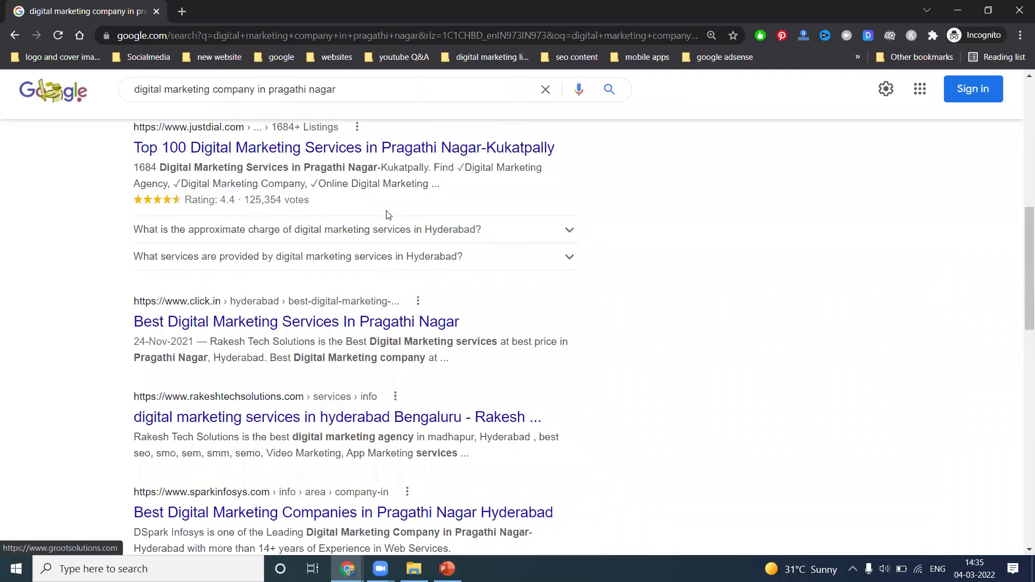
scroll(379, 211, "down", 5)
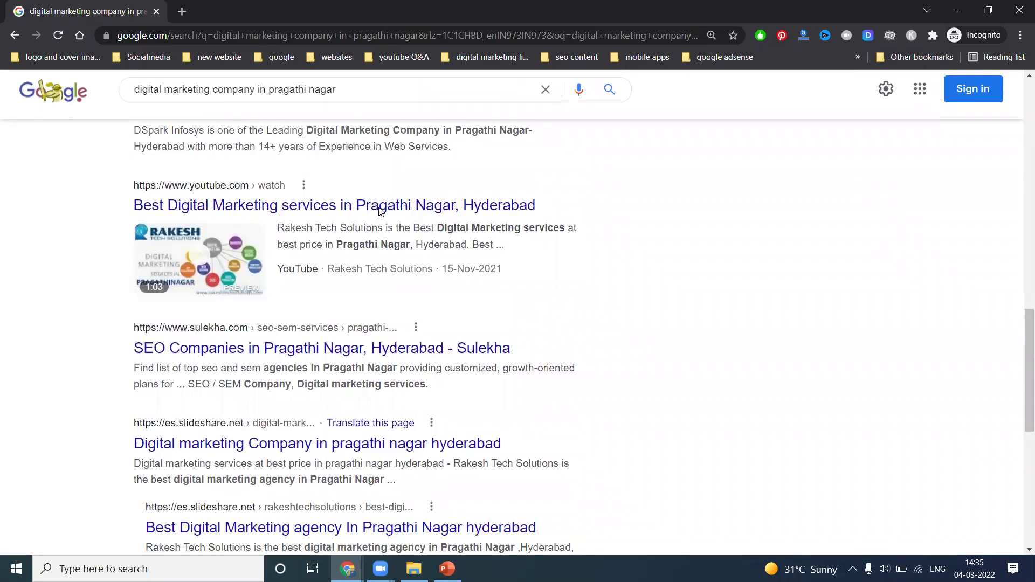
scroll(380, 211, "up", 5)
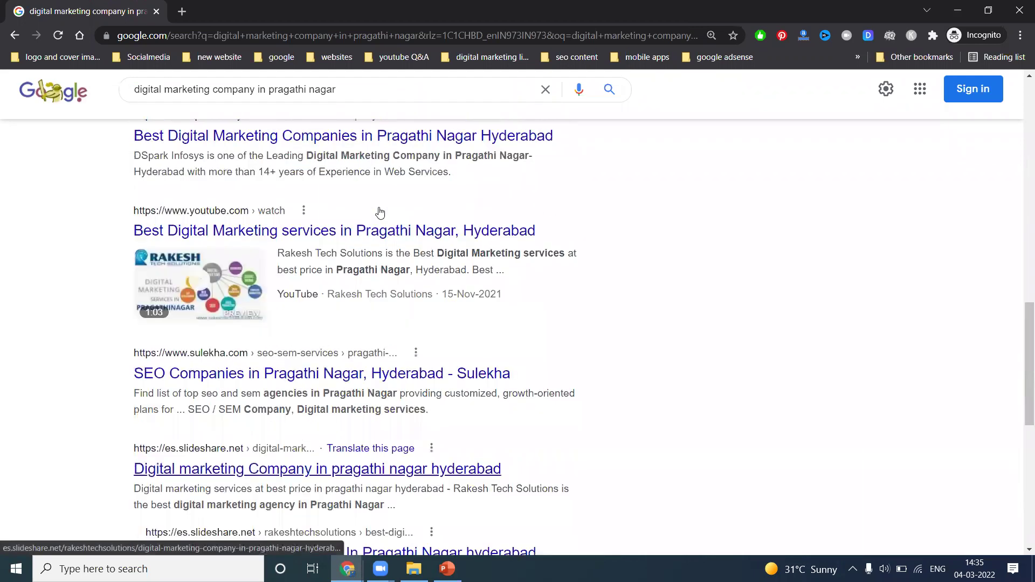
scroll(380, 208, "up", 3)
scroll(380, 209, "up", 5)
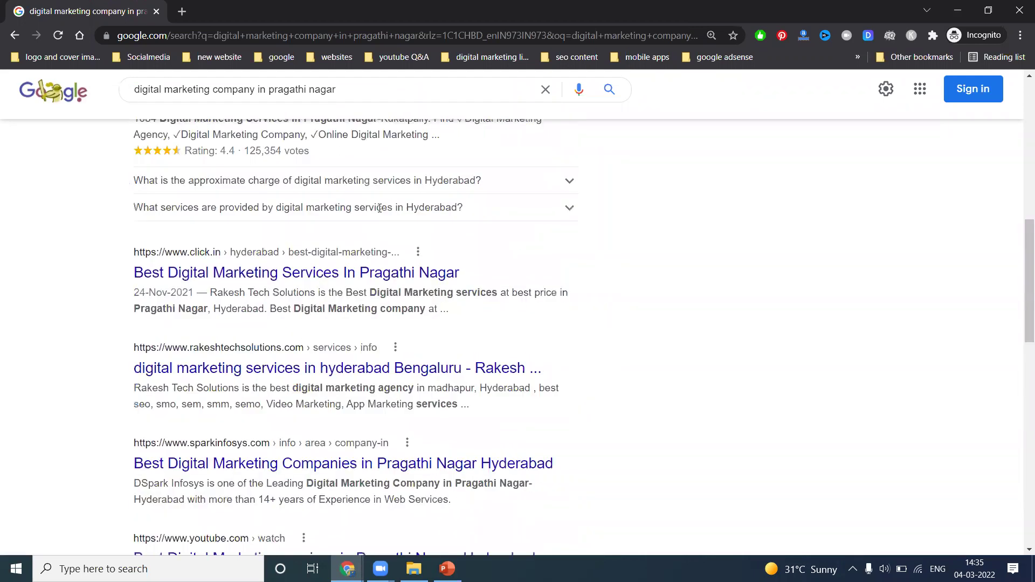
right_click(293, 434)
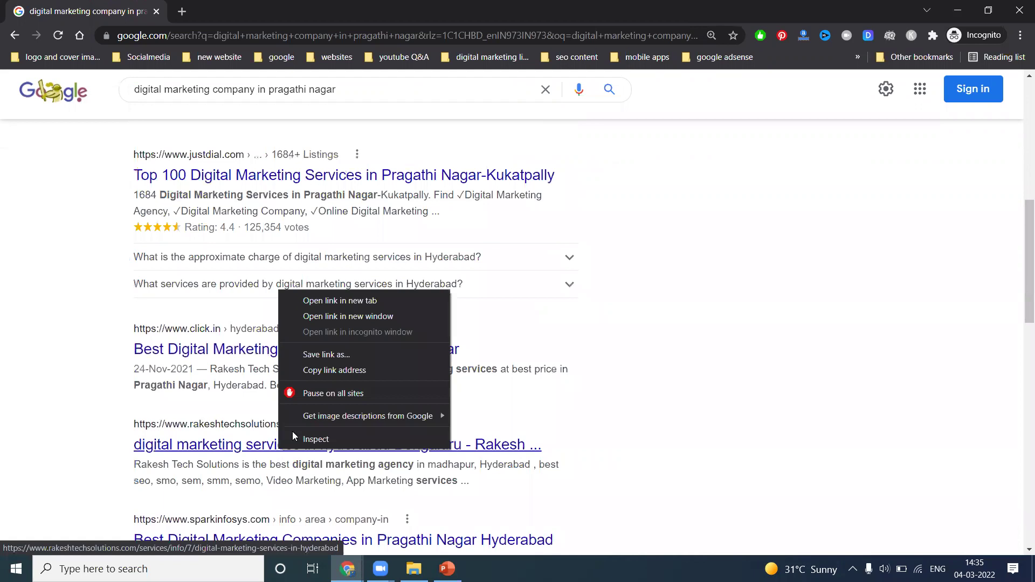
left_click(326, 300)
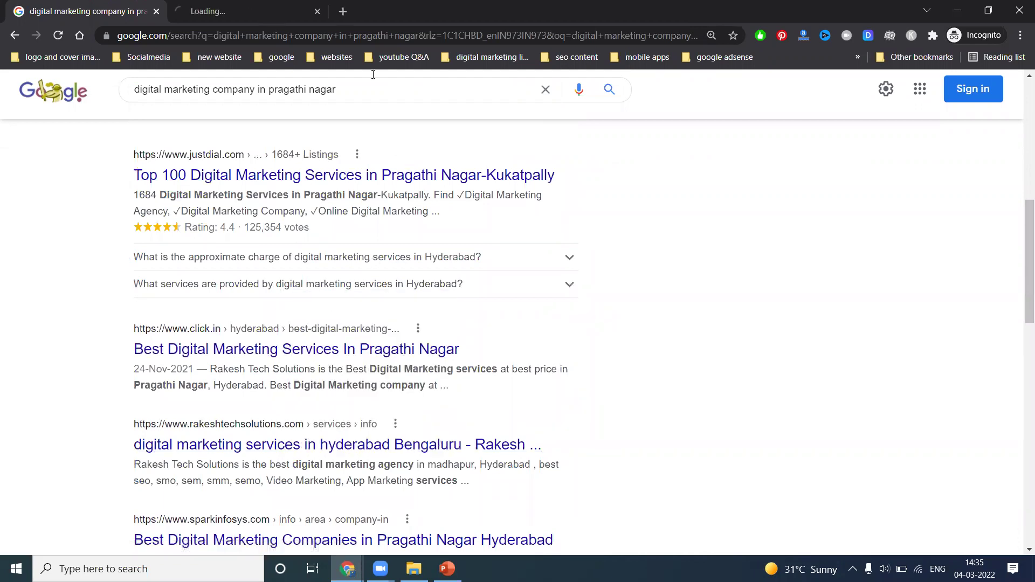
left_click(286, 11)
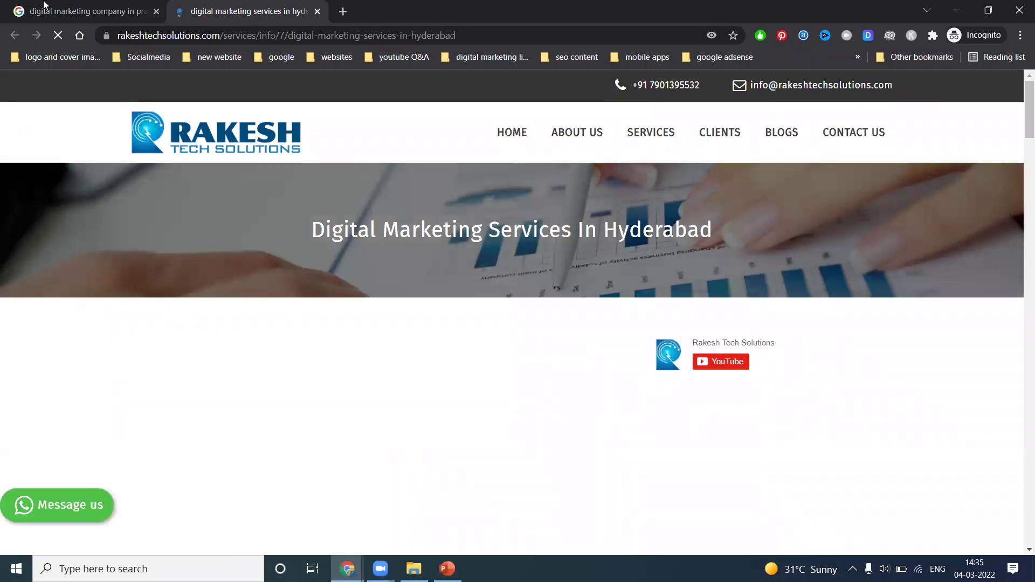
Step: Close the digital marketing services page and switch back to PowerPoint to show the Topics slide
left_click(82, 12)
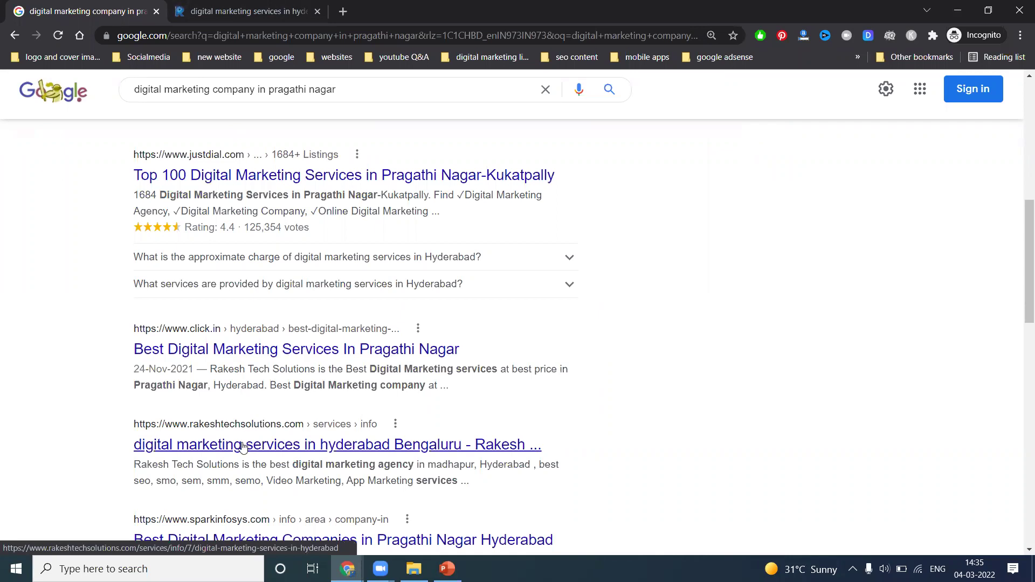
left_click(317, 12)
left_click(957, 10)
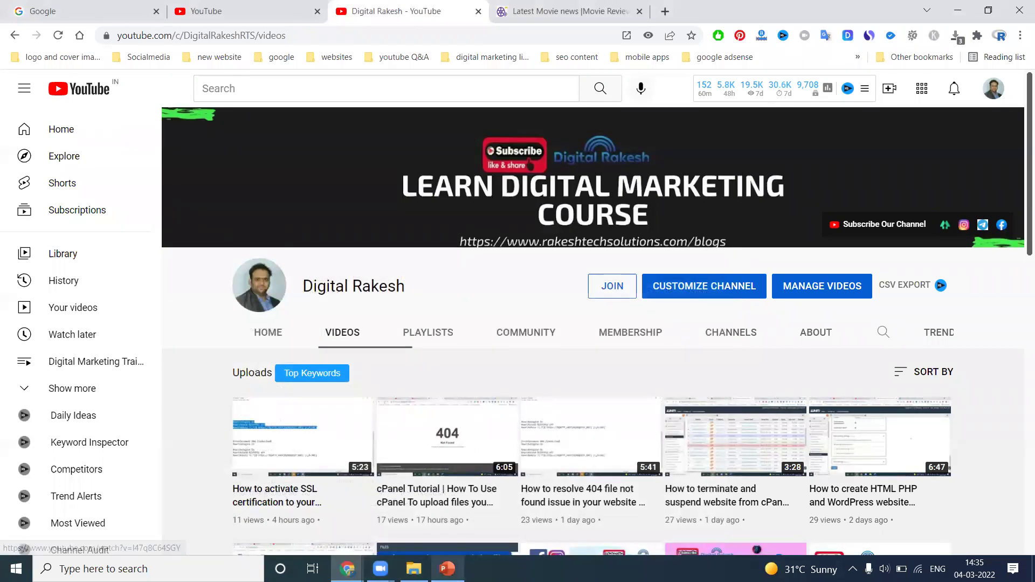
left_click(447, 568)
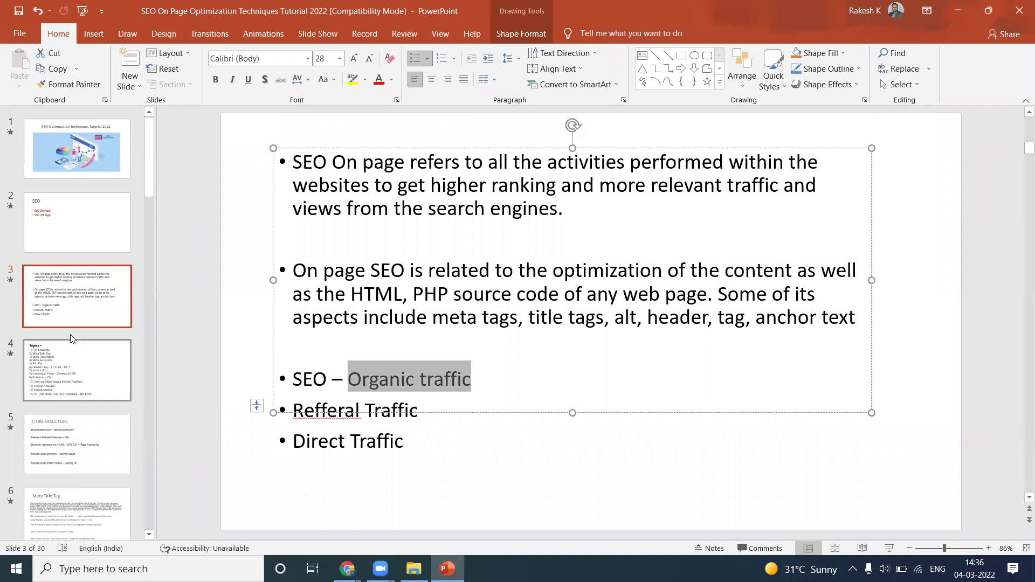
left_click(66, 352)
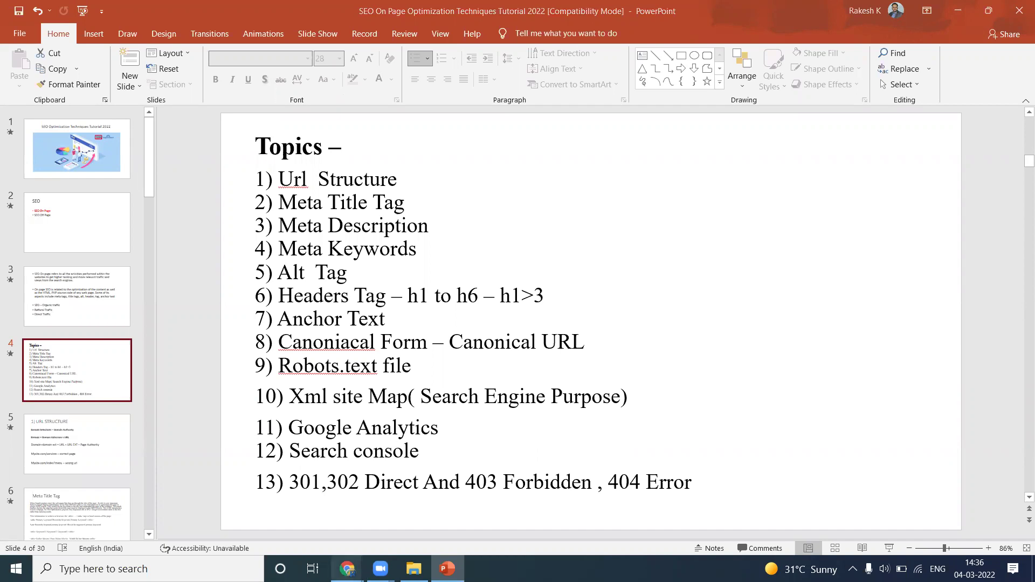
Step: Switch to Chrome, open the Chiyaan Vikram and Mahesh Trivikram movie article on tollycinenews.com, and select its full URL
mouse_move(348, 569)
left_click(326, 522)
left_click(555, 11)
scroll(374, 300, "down", 3)
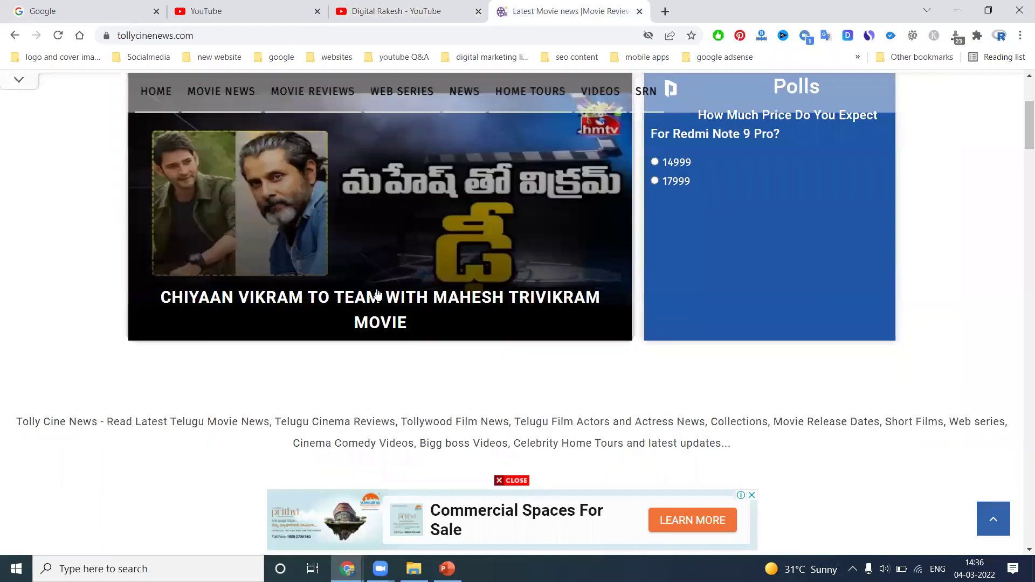
left_click(374, 301)
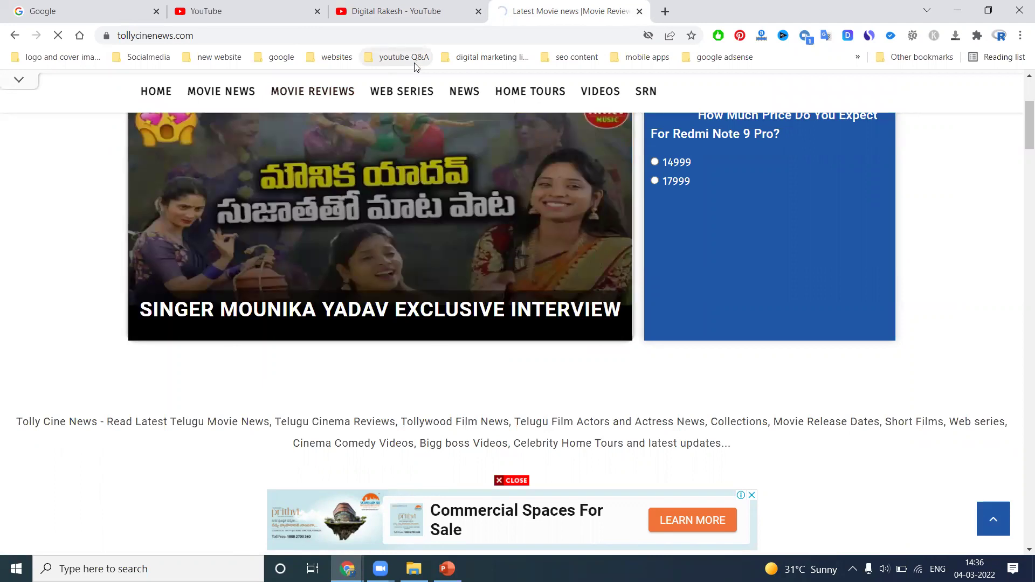
left_click(387, 30)
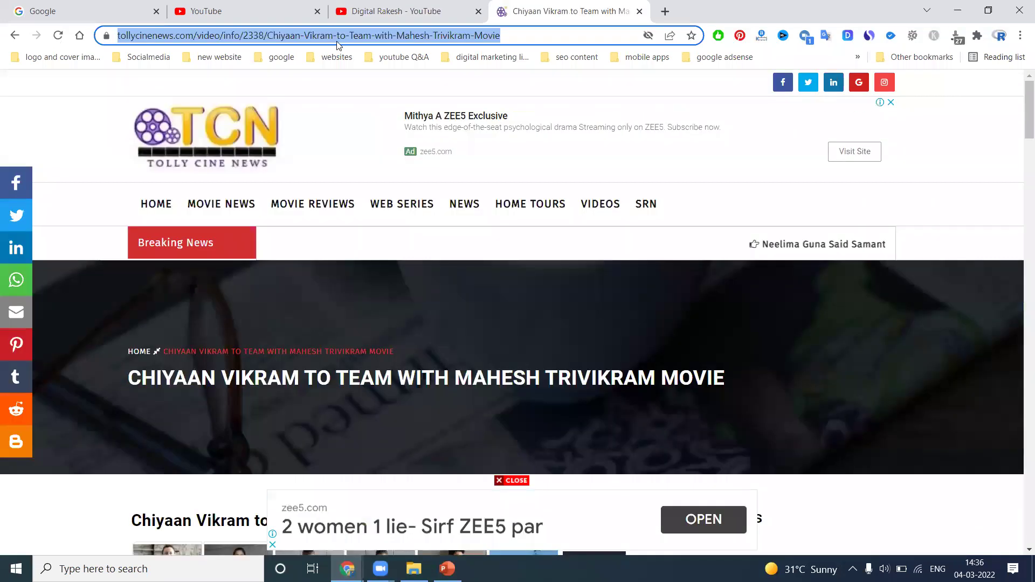
Step: Put the movie article's full URL into a new maximized Notepad document, then minimize Notepad
key("super+r")
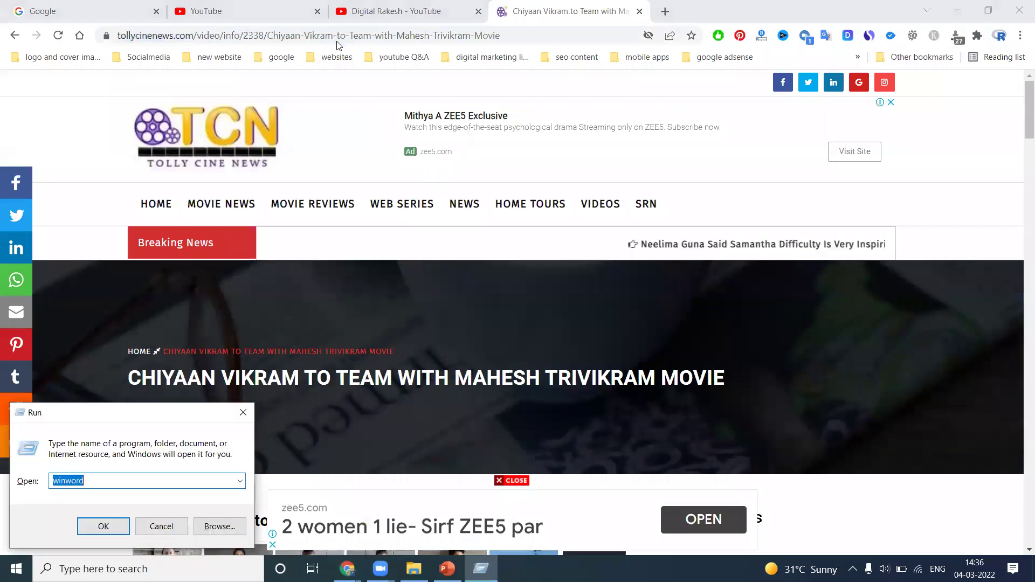
type("notepad")
key("Return")
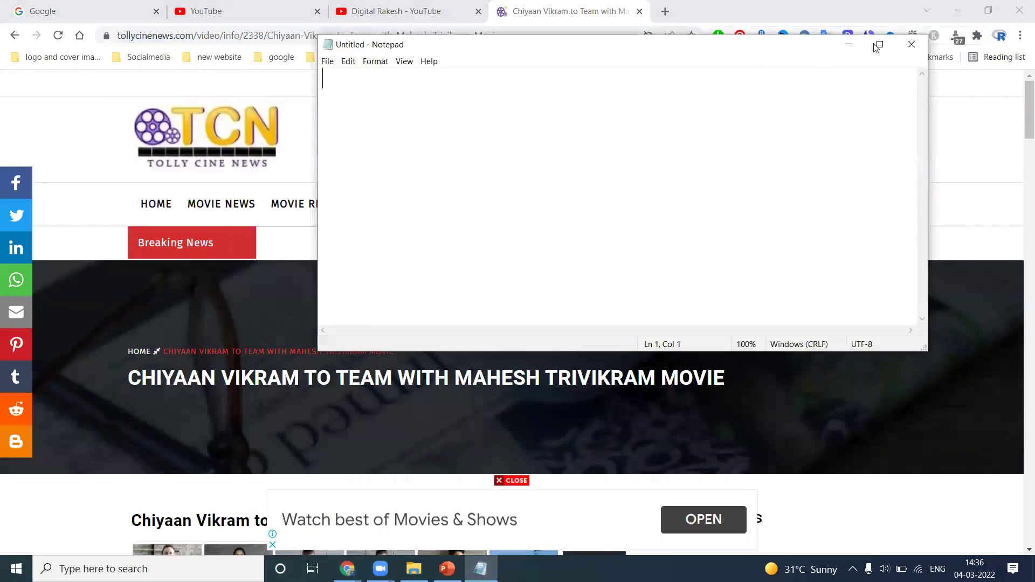
key("super+Up")
type("https://www.tollycinenews.com/video/info/2338/Chiyaan-Vikram-to-Team-with-Mahesh-Trivikram-Movie")
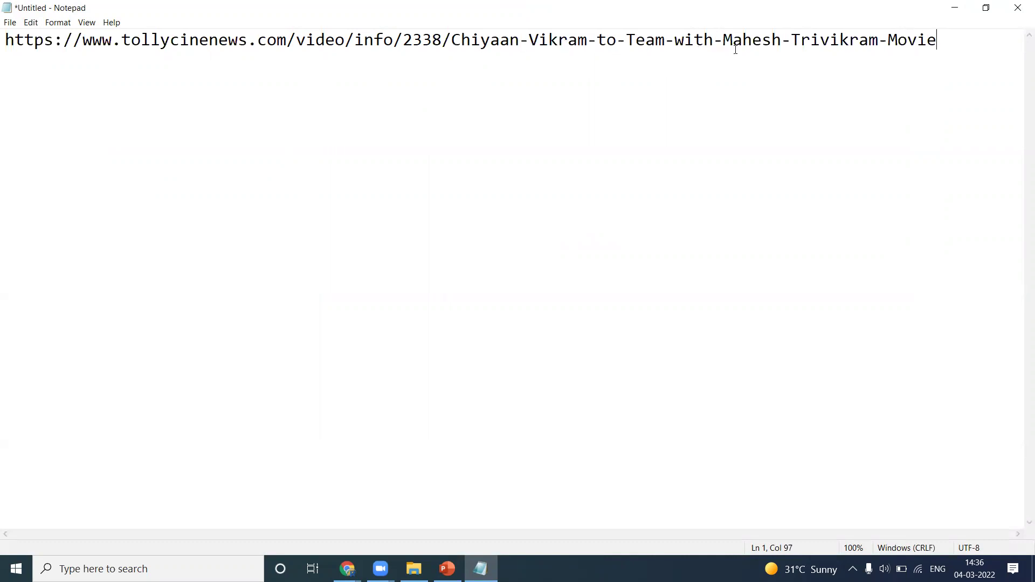
left_click(955, 7)
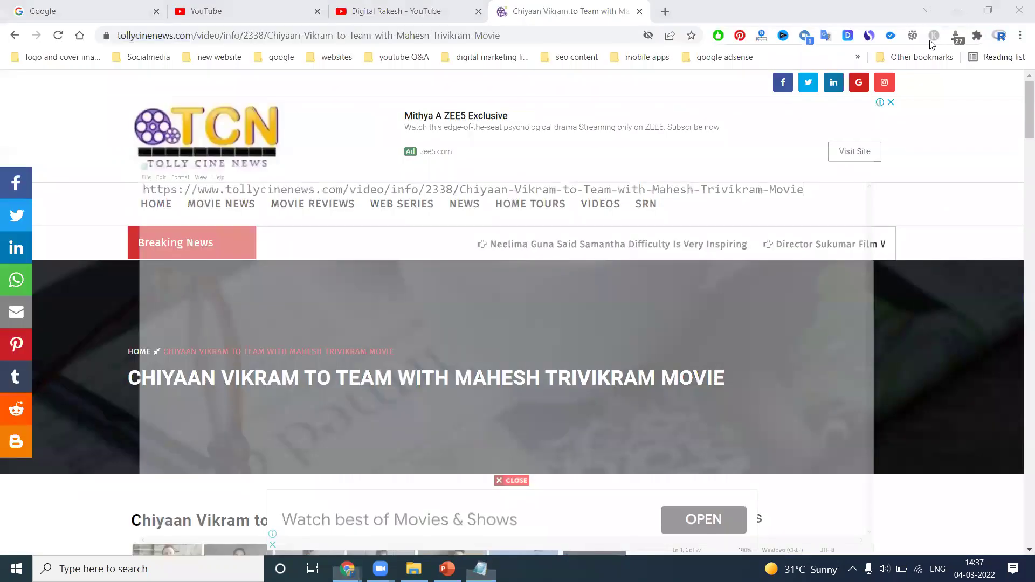
Step: Return tollycinenews.com to its home page and open the Explore page in the YouTube tab
left_click(162, 175)
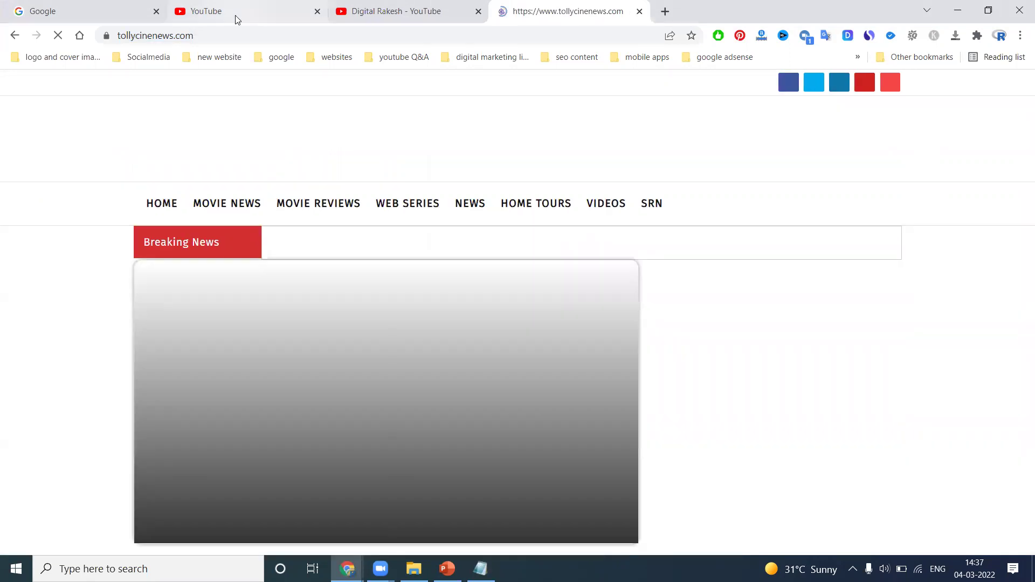
left_click(234, 16)
left_click(98, 154)
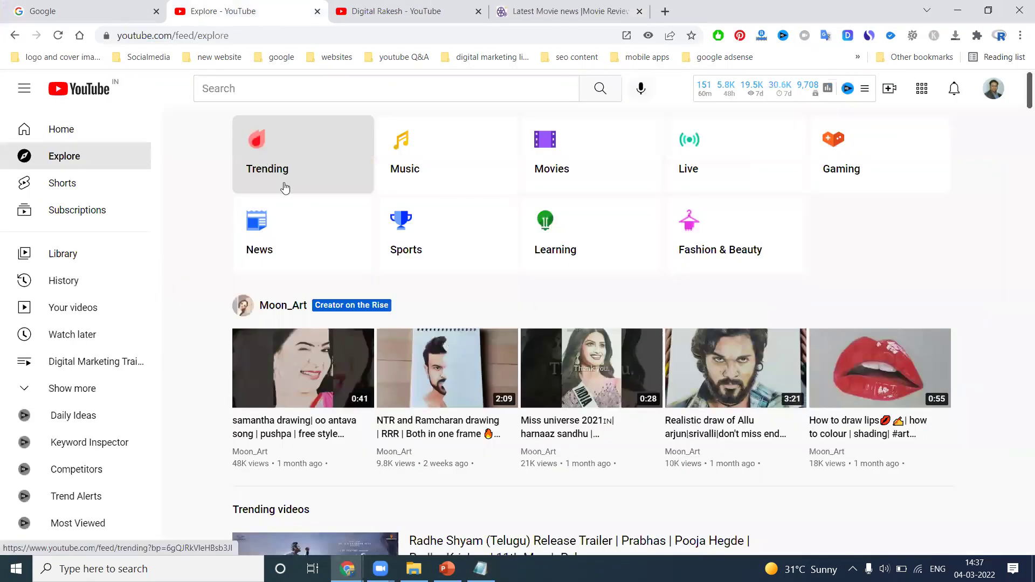
Step: Open YouTube's Trending page and look through the top trending videos
left_click(285, 188)
scroll(470, 242, "down", 3)
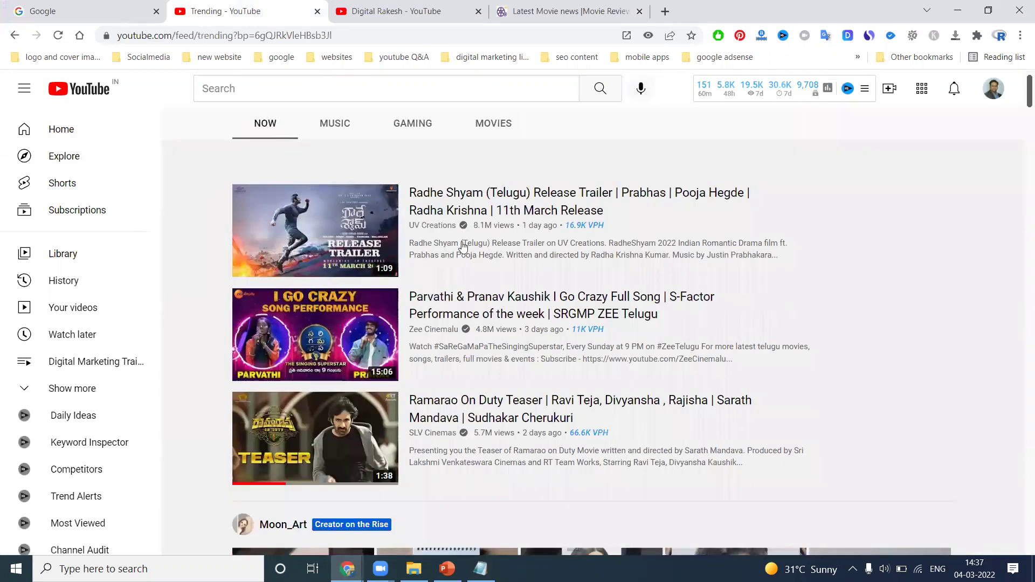
scroll(472, 242, "up", 3)
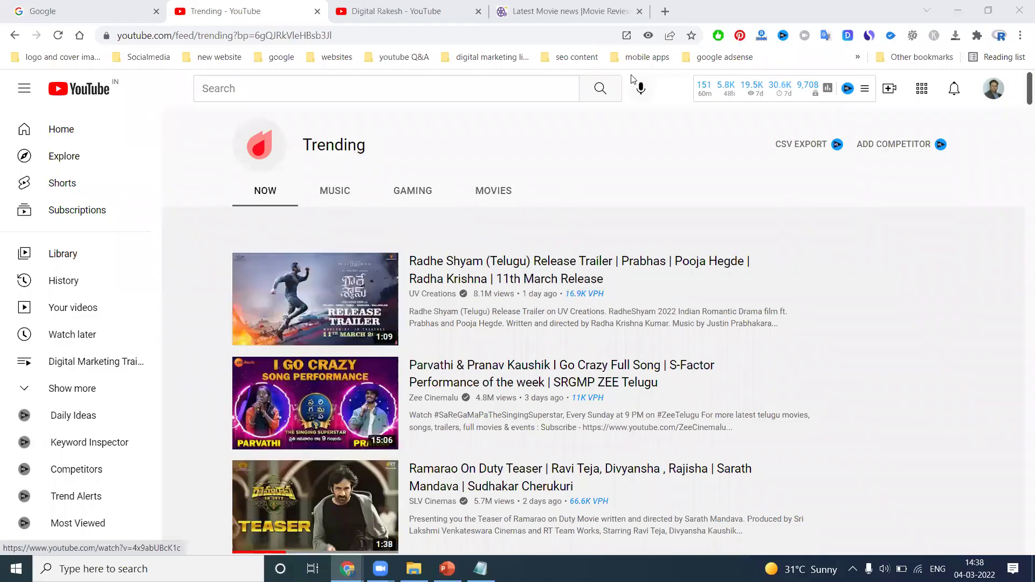
Step: Open tollycinenews.com/admin in a new browser tab and sign in with the prefilled credentials
left_click(667, 9)
type("tollycinenews.com/ad")
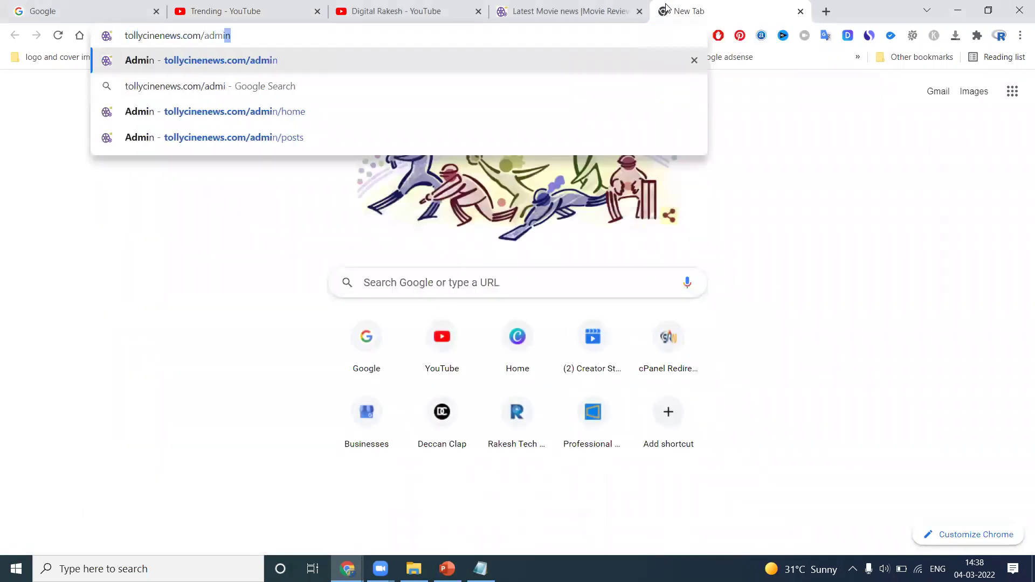
type("m")
key("Return")
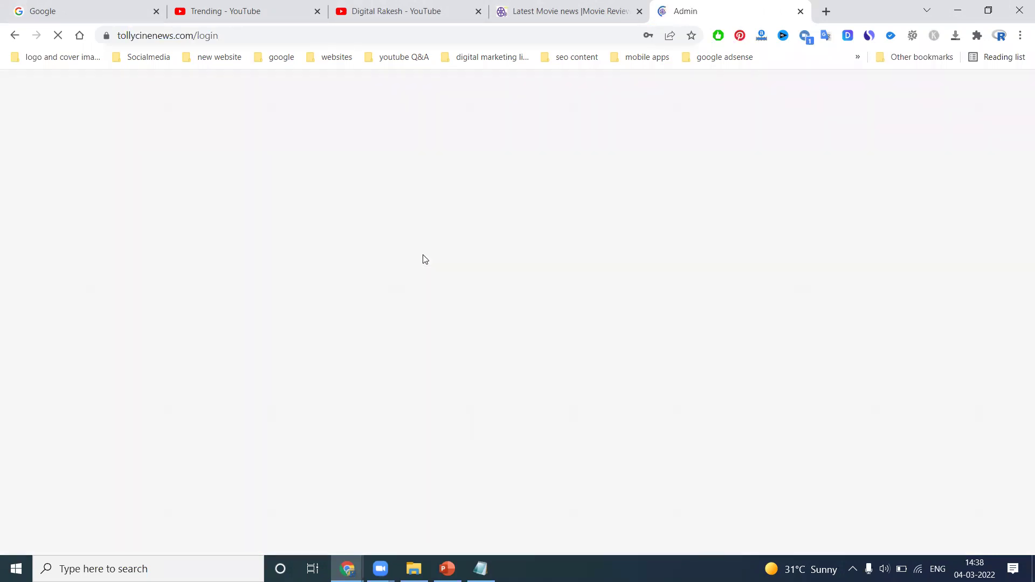
left_click(470, 288)
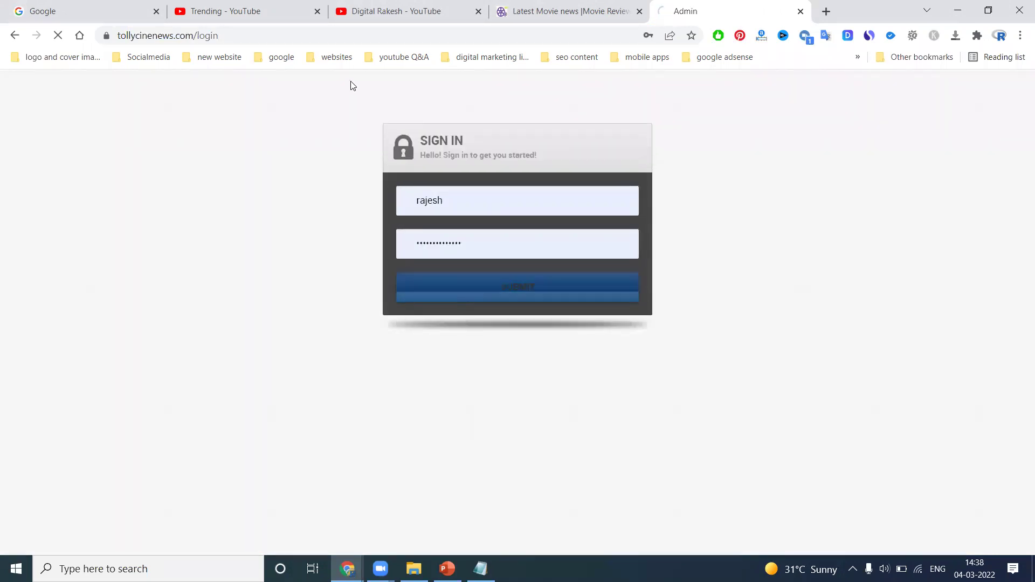
Step: Open the Radhe Shyam (Telugu) Release Trailer from YouTube's Trending page, mute and pause it, and copy "Radhe Shyam" from its title
left_click(237, 4)
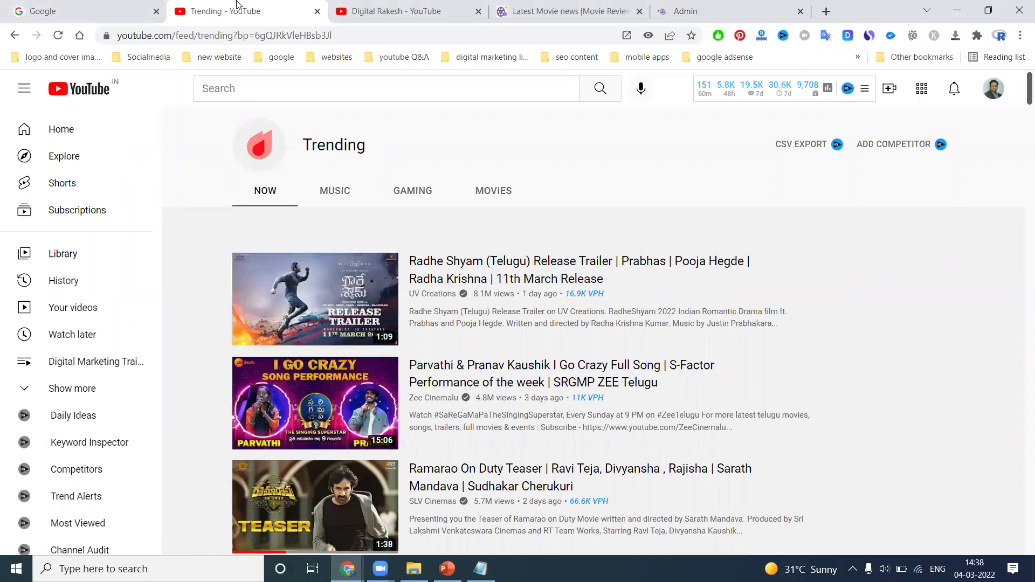
left_click(453, 273)
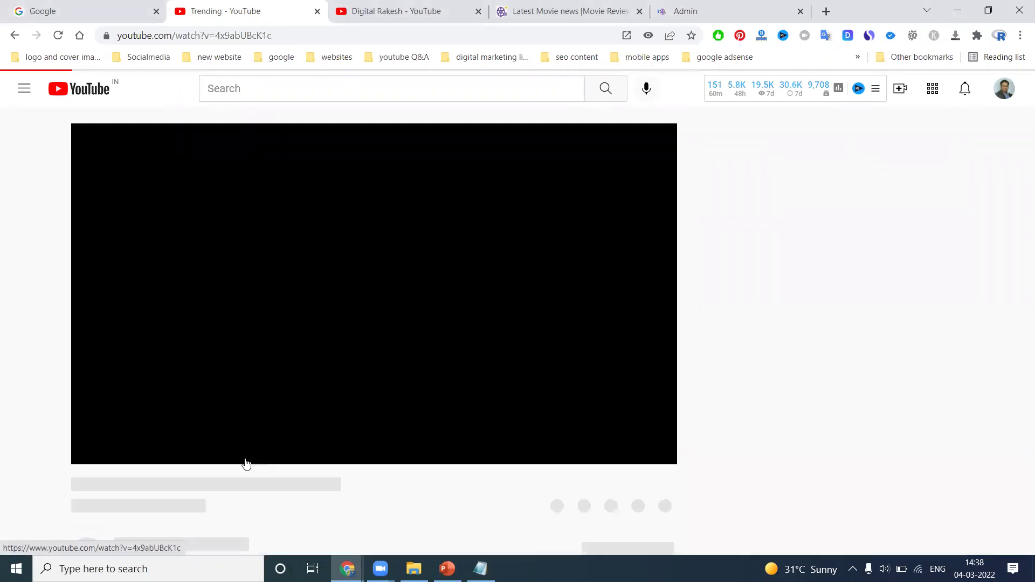
left_click(154, 451)
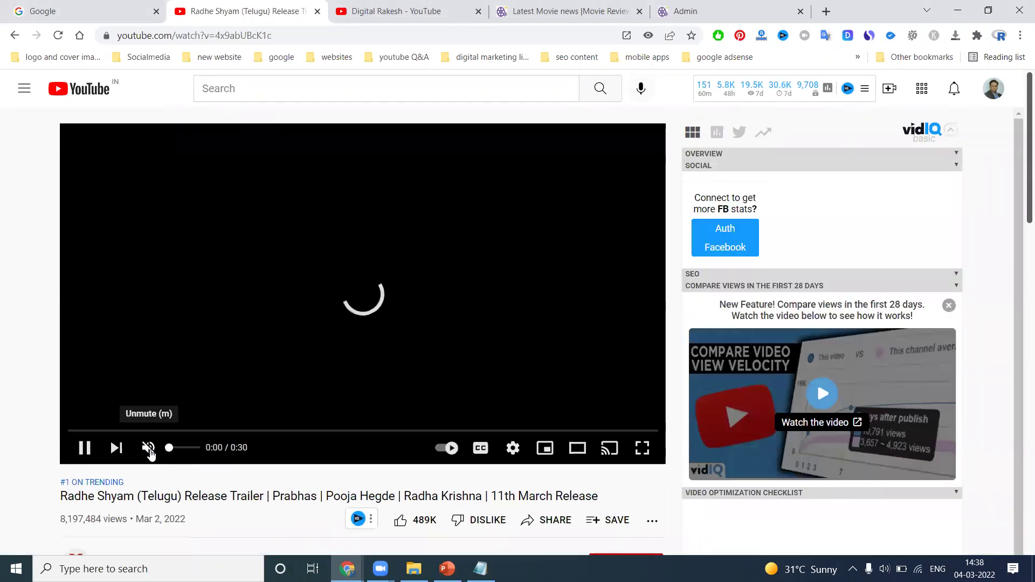
left_click(149, 345)
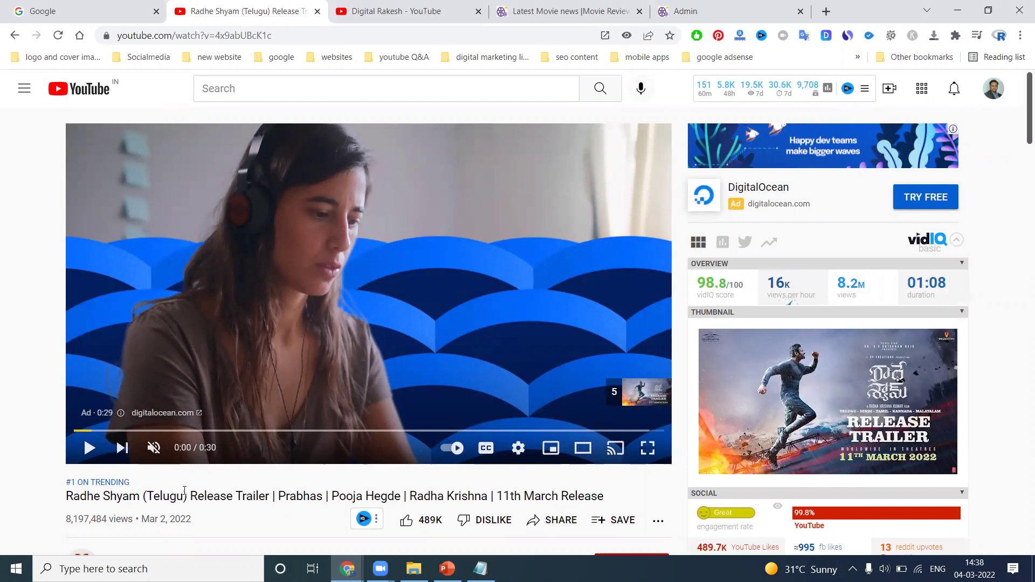
left_click_drag(66, 494, 139, 495)
key("ctrl+c")
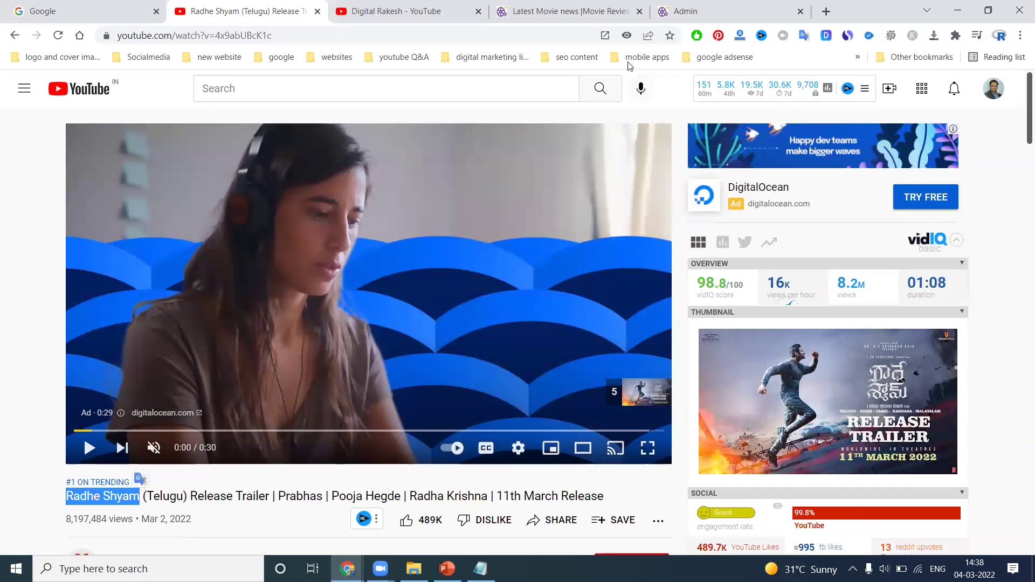
Step: Start a new post in the tollycinenews.com admin, title it "Radhe Shyam movie trailer", and copy that title
left_click(693, 16)
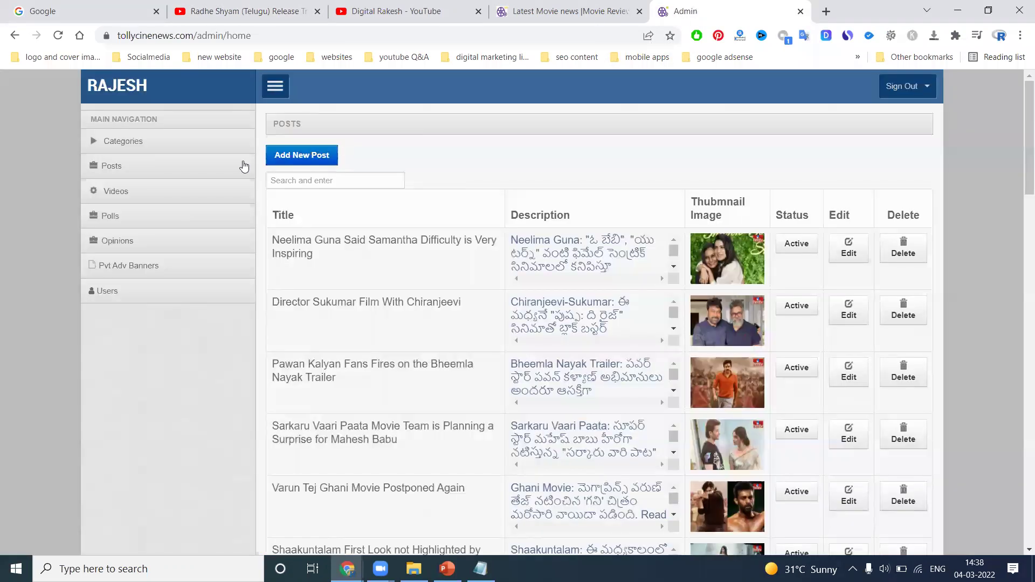
left_click(309, 156)
left_click(463, 162)
key("ctrl+v")
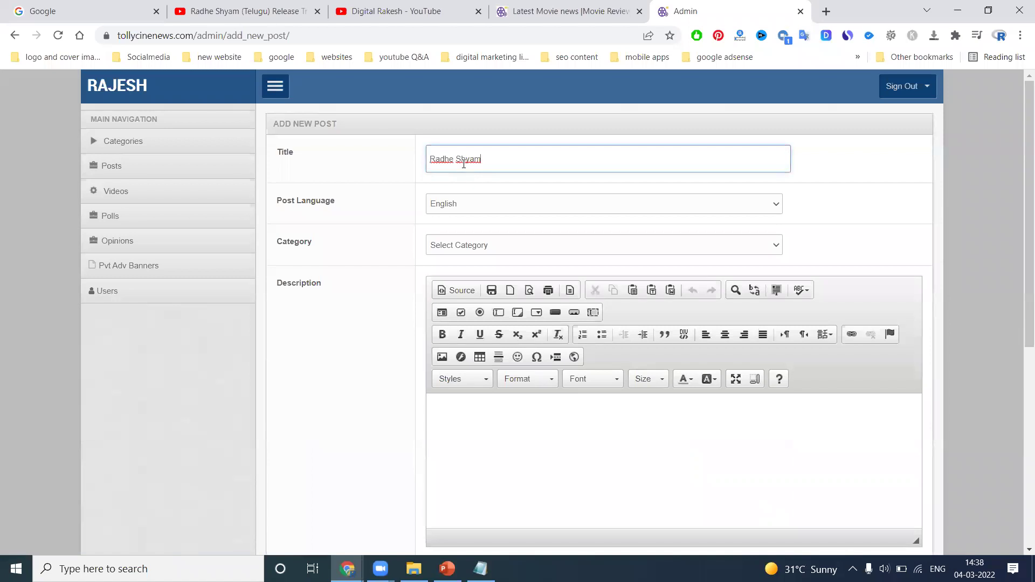
type("movie trailer")
key("ctrl+a")
key("ctrl+c")
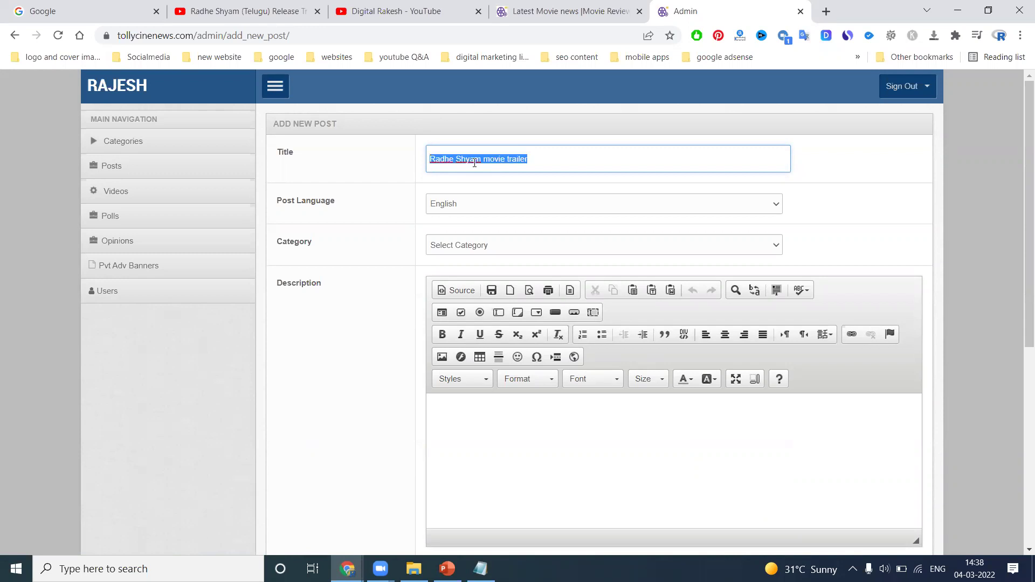
Step: Set the post's SEO Title to "Radhe Shyam telugu movie trailer | Radhe Shyam film trailer"
scroll(451, 367, "down", 5)
left_click(448, 417)
key("ctrl+v")
left_click(485, 413)
type("Telugu")
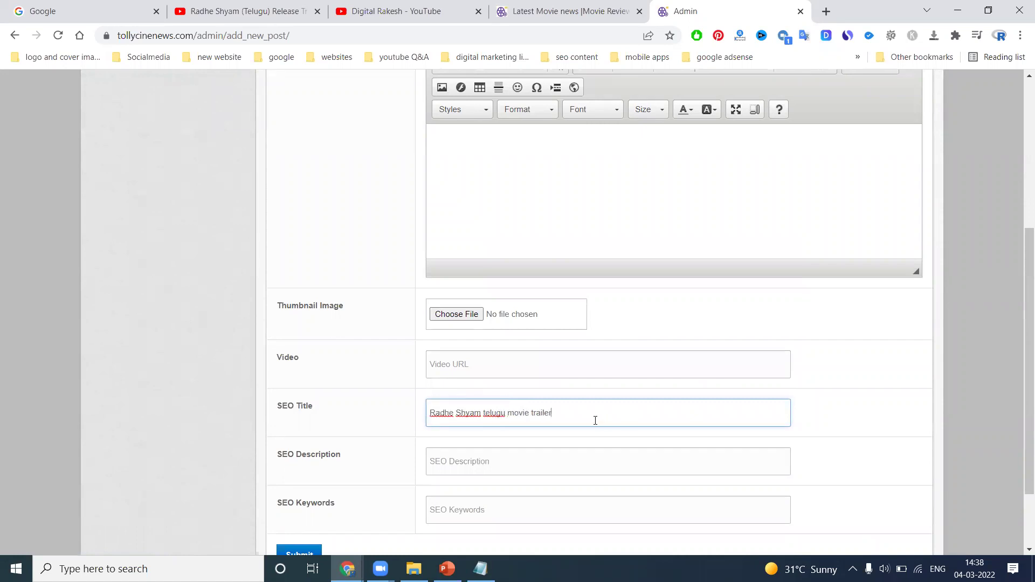
key("ctrl+v")
double_click(622, 411)
type("film")
Step: Copy "Radhe Shyam telugu movie trailer" from the SEO Title into the SEO Description, followed by a comma
left_click_drag(553, 413, 416, 415)
key("ctrl+c")
left_click(454, 461)
key("ctrl+v")
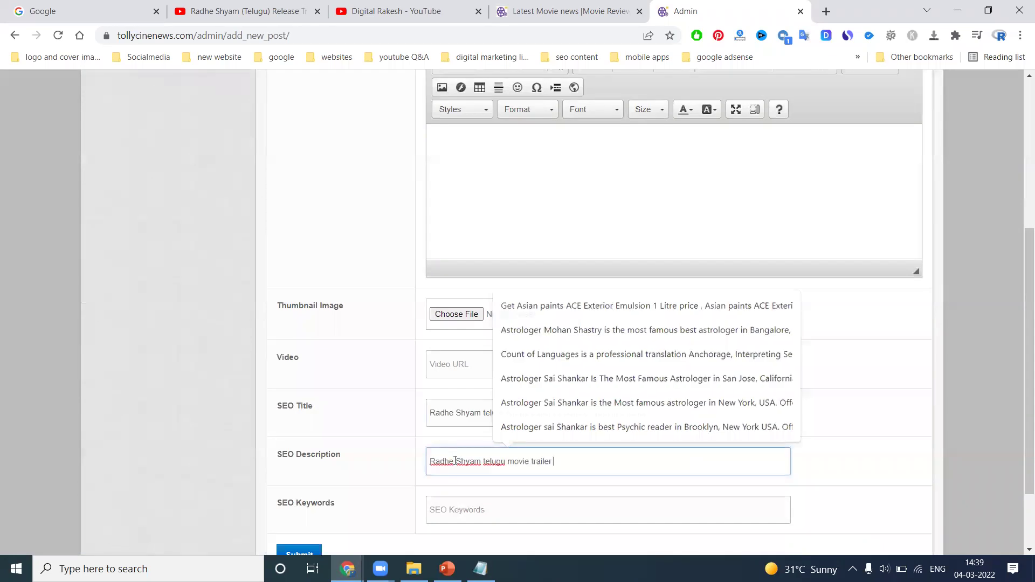
type(",")
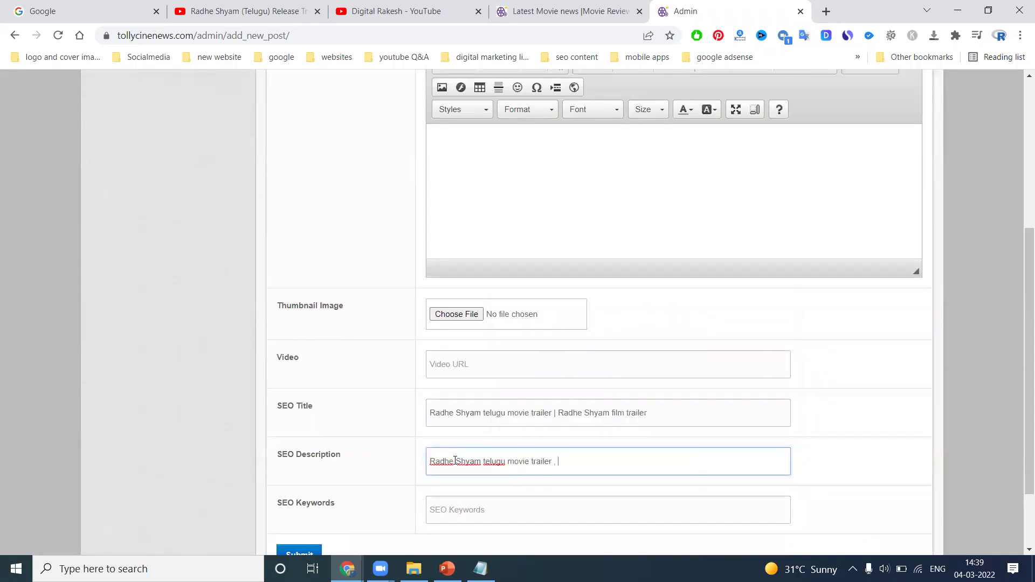
Step: Open a new Notepad document and paste "Radhe Shyam telugu movie trailer" into it
key("super+r")
key("Return")
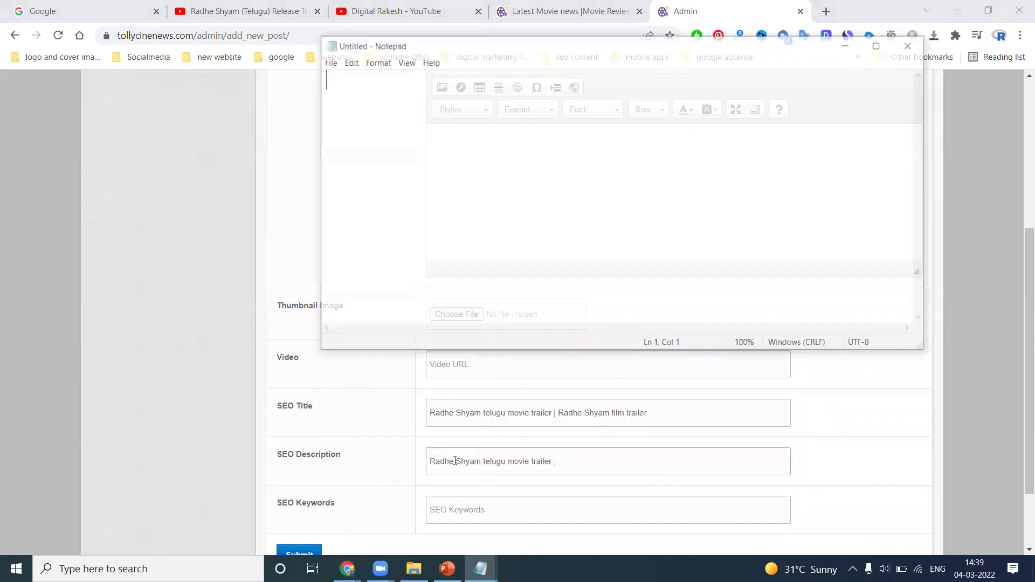
key("ctrl+v")
Step: Copy "Prabhas | Pooja Hegde | Radha Krishna" from the YouTube trailer's title and append it to the Notepad line after a comma
left_click(245, 10)
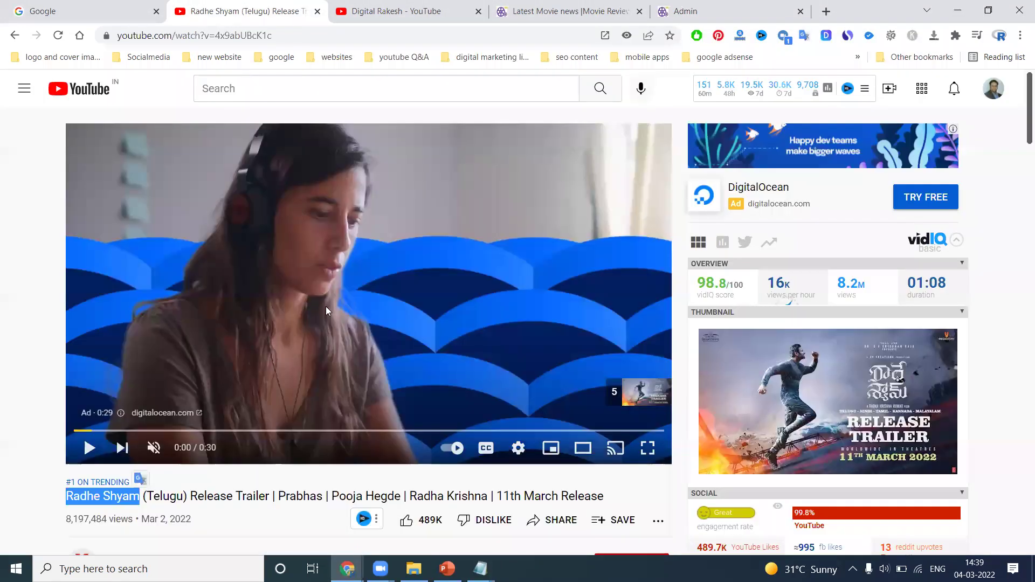
left_click_drag(278, 496, 487, 496)
key("ctrl+c")
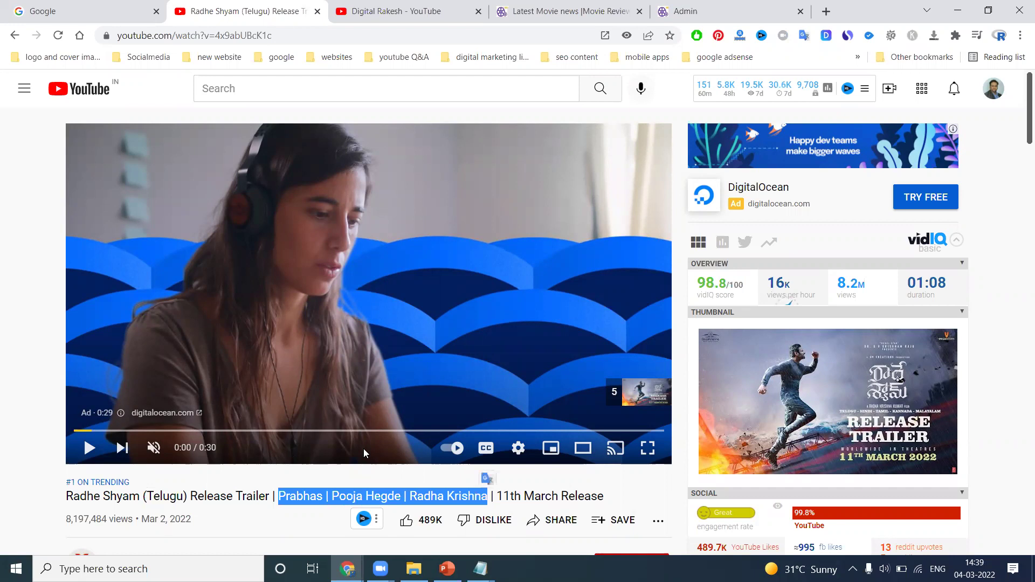
key("alt+Tab")
key("BackSpace")
type(",")
key("ctrl+v")
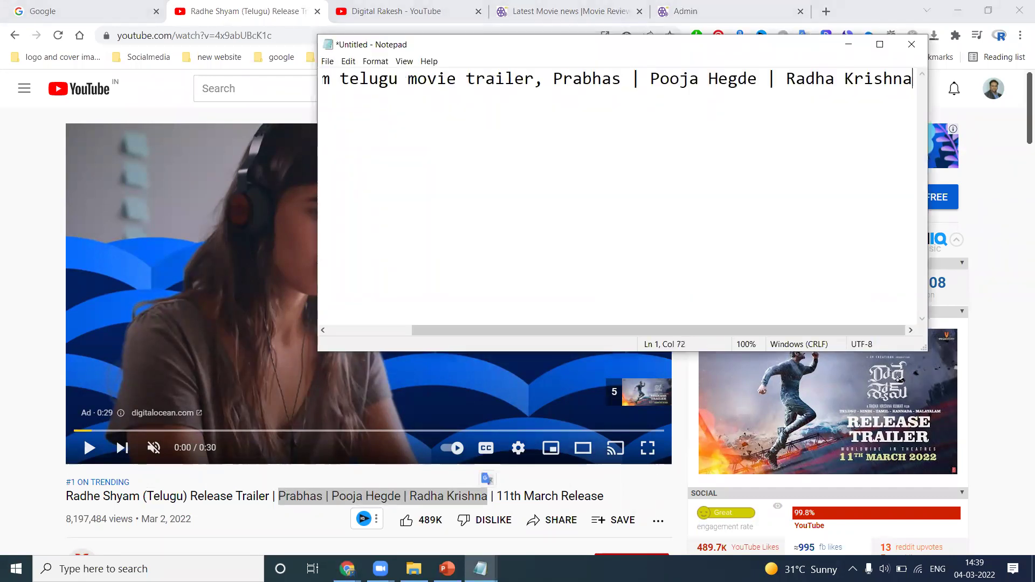
Step: Replace the vertical bars between Prabhas, Pooja Hegde and Radha Krishna in the Notepad line with commas
left_click(650, 79)
key("BackSpace")
key("BackSpace")
key("BackSpace")
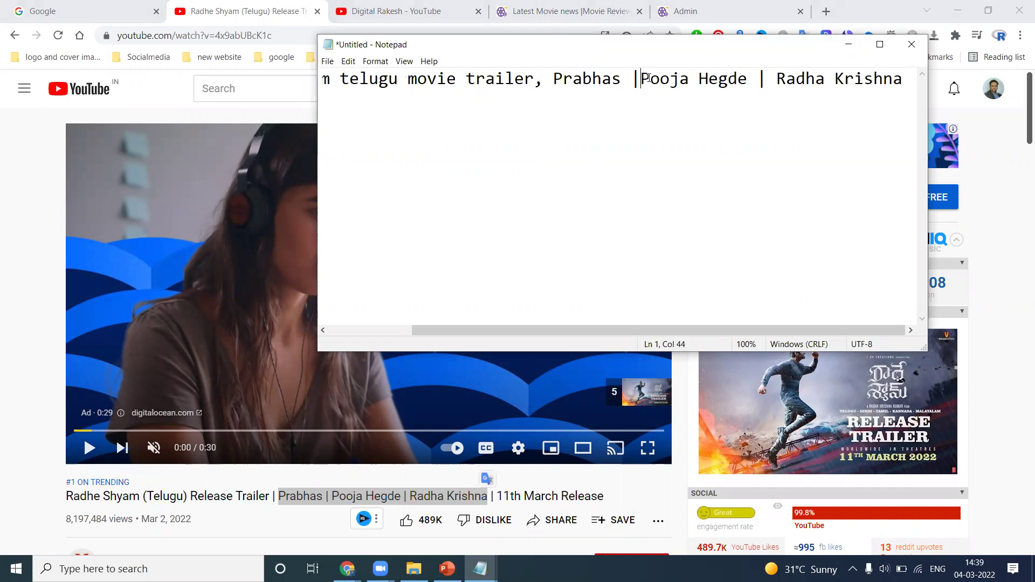
type(",")
left_click(761, 78)
key("Delete")
type("\\")
key("BackSpace")
key("BackSpace")
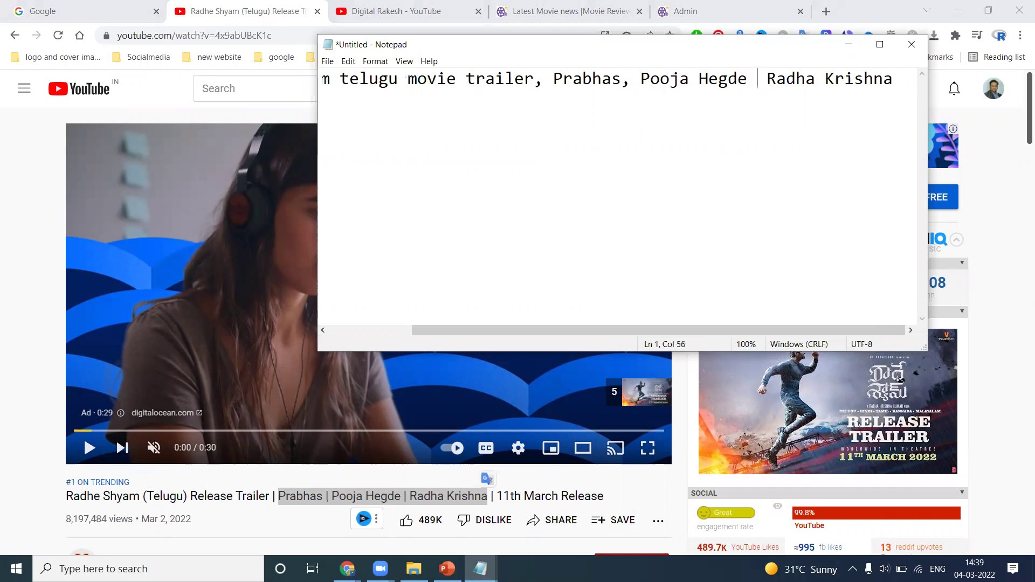
type(",")
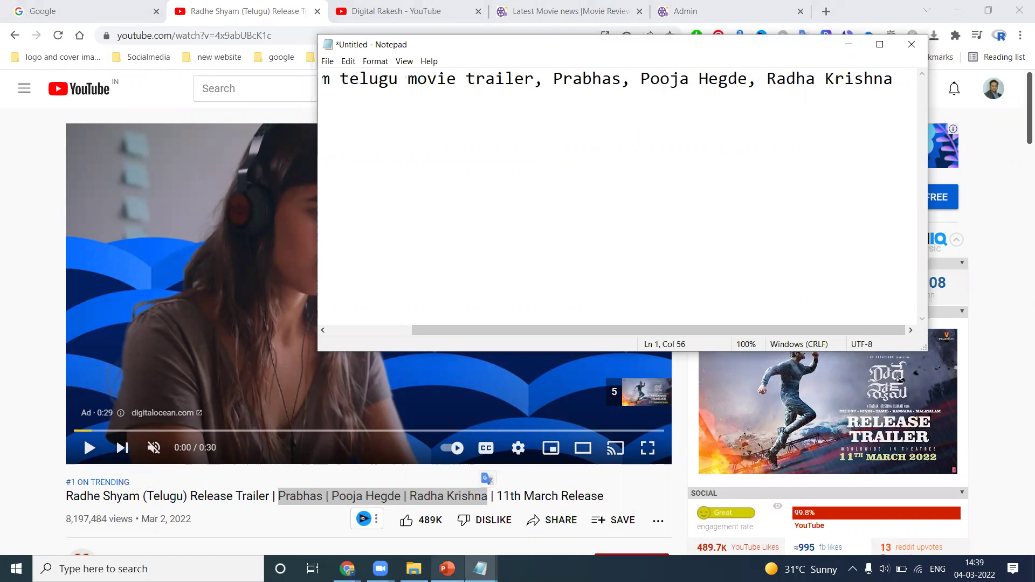
Step: Revisit the PowerPoint Topics slide, then highlight result titles, description and URL in Chrome's Google results for "digital marketing company in pragathi nagar"
left_click(447, 569)
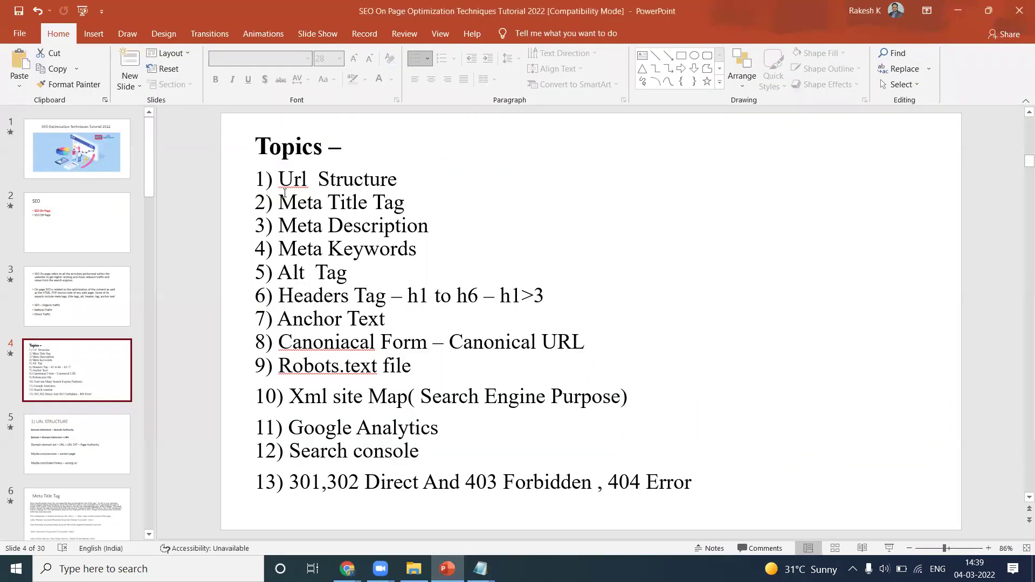
mouse_move(348, 568)
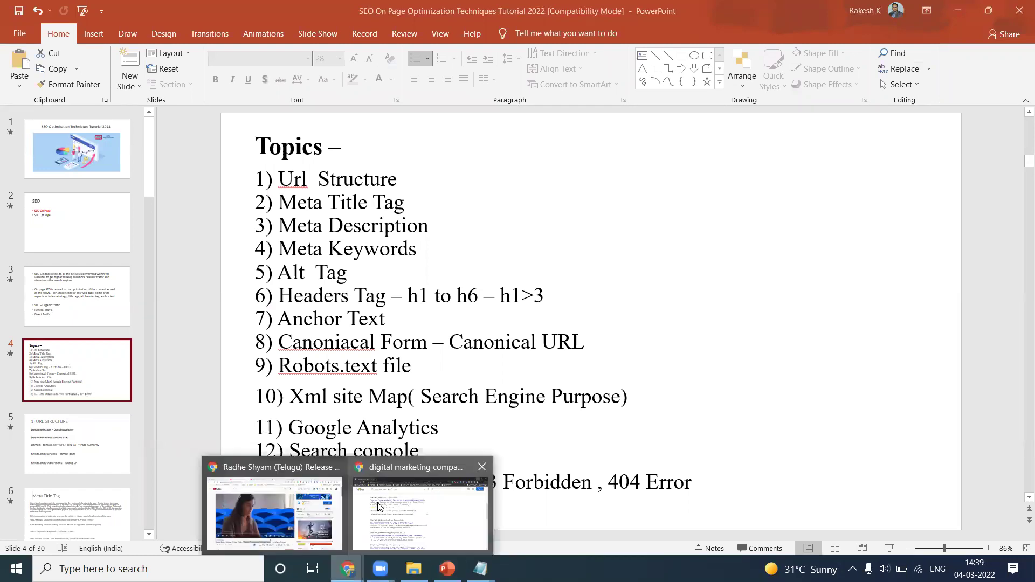
left_click(412, 507)
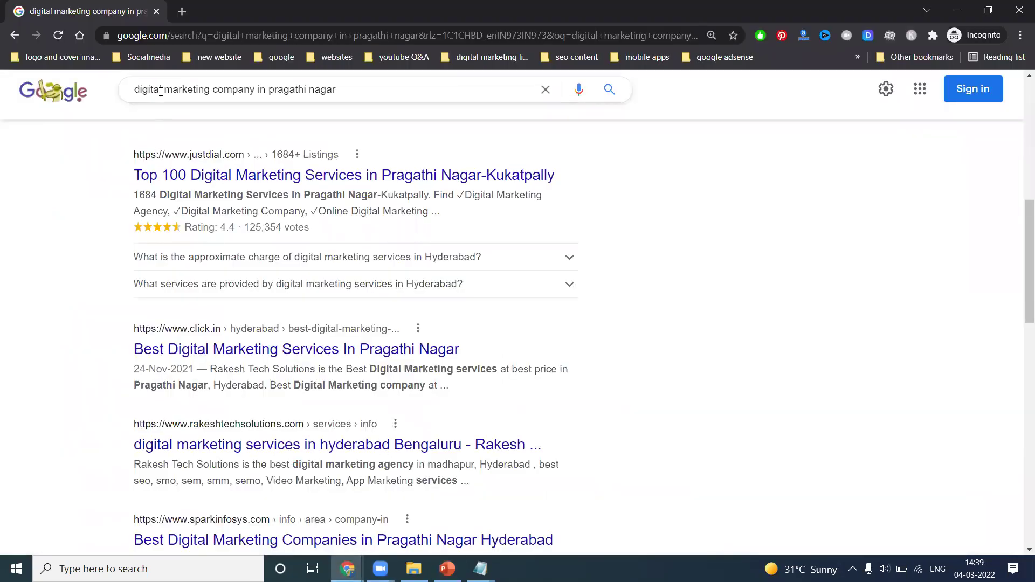
left_click_drag(564, 178, 193, 176)
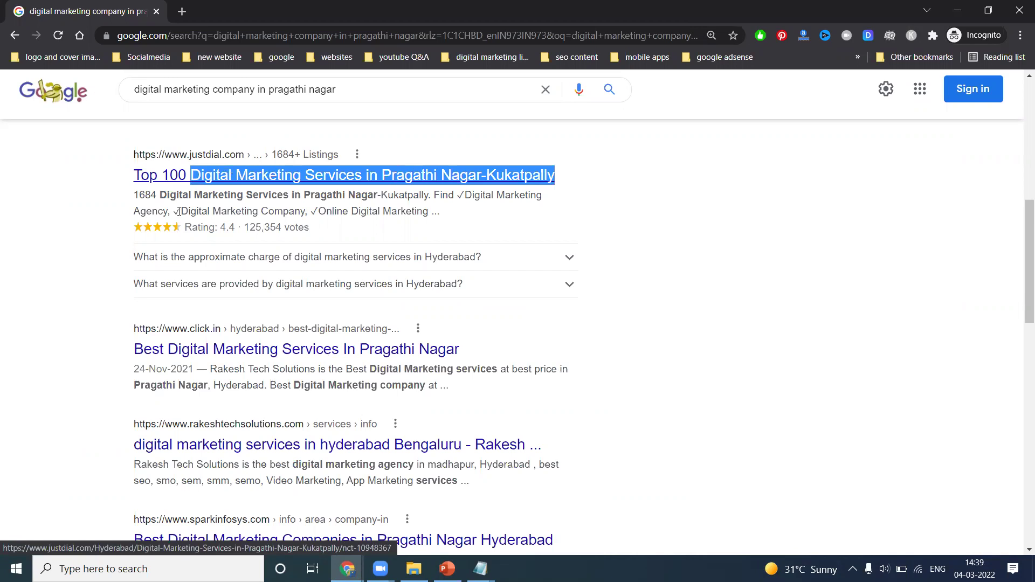
left_click_drag(121, 448, 301, 447)
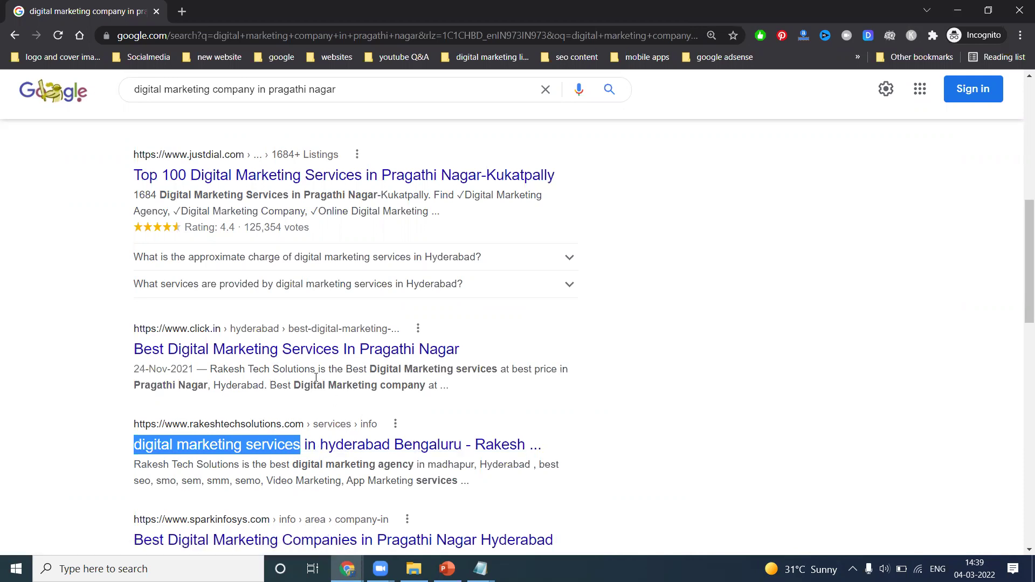
left_click_drag(128, 443, 524, 442)
left_click_drag(475, 481, 120, 475)
left_click_drag(120, 423, 329, 426)
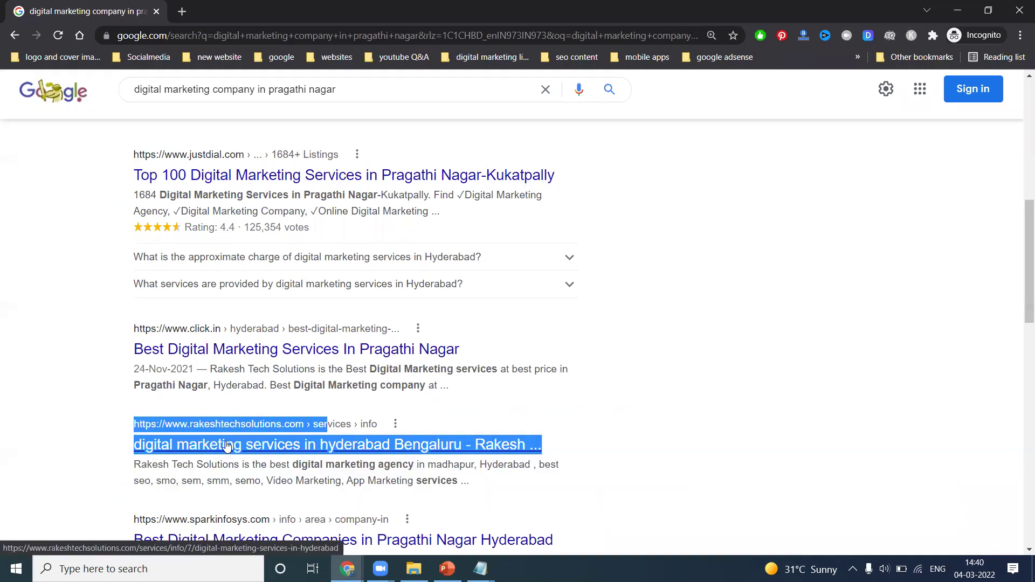
Step: Switch back to PowerPoint, point out the meta tag topics, and show the URL Structure slide
left_click(447, 569)
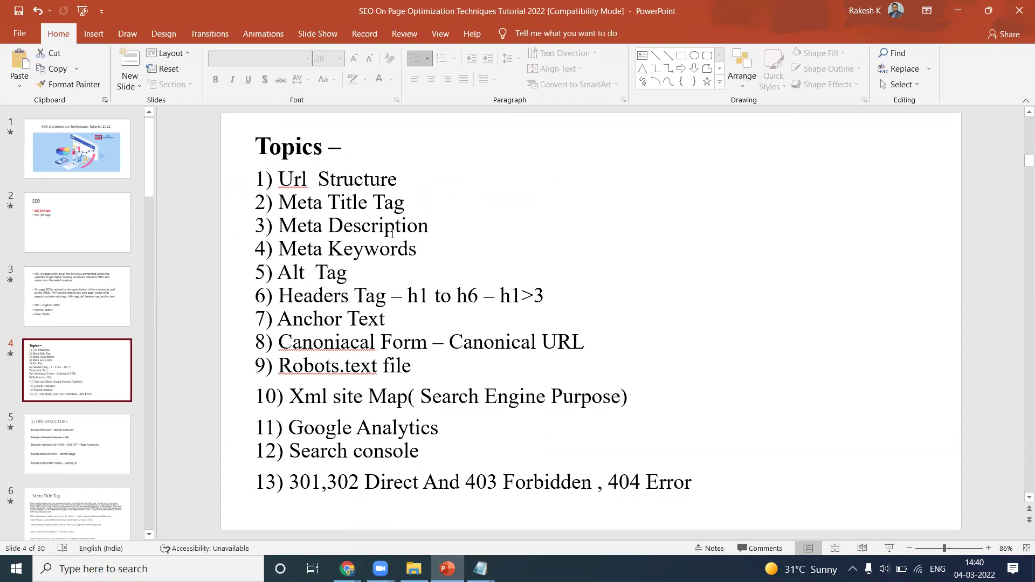
left_click_drag(435, 250, 319, 202)
left_click(61, 429)
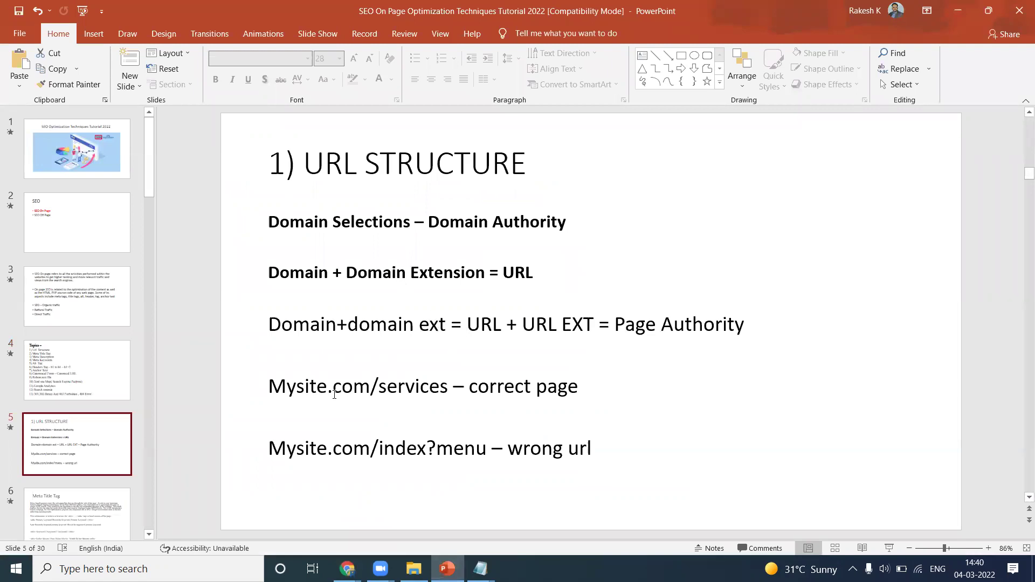
Step: Highlight "Mysite.com/services", its "services" part, and "index?menu" in the example URLs on the URL Structure slide
mouse_move(450, 385)
left_mouse_down()
mouse_move(269, 387)
mouse_move(277, 389)
left_mouse_up()
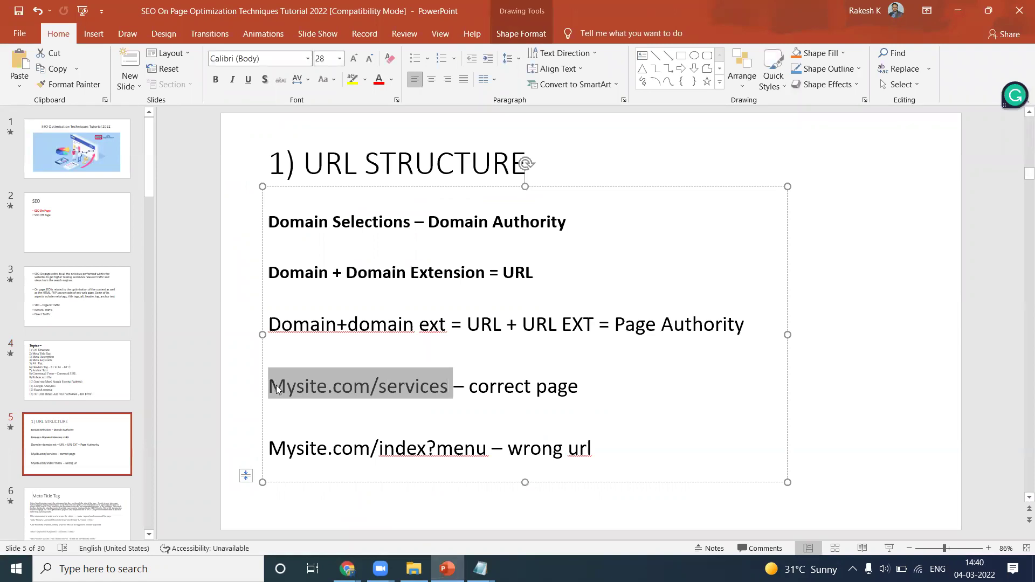
left_click(384, 390)
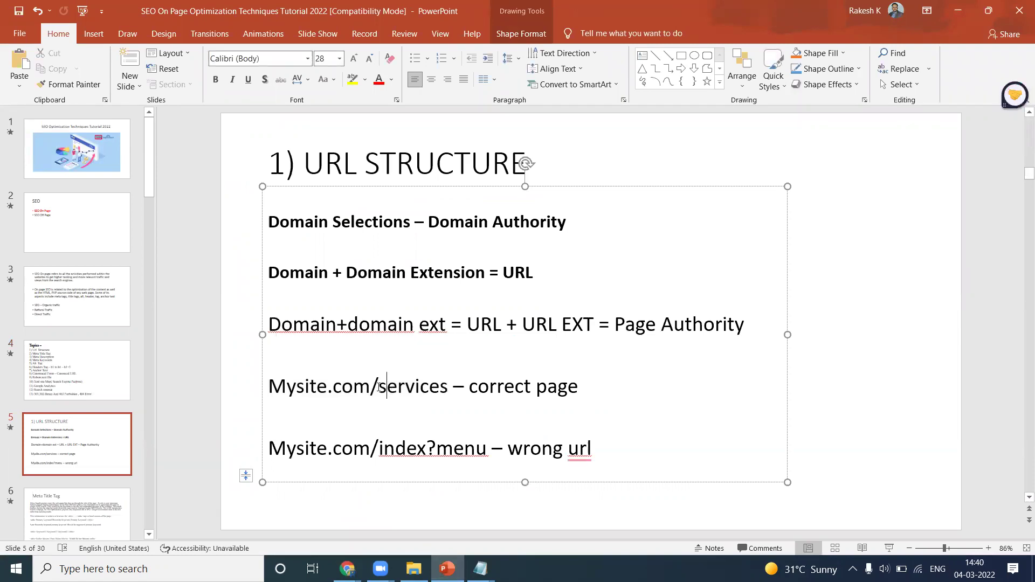
left_click_drag(383, 389, 444, 389)
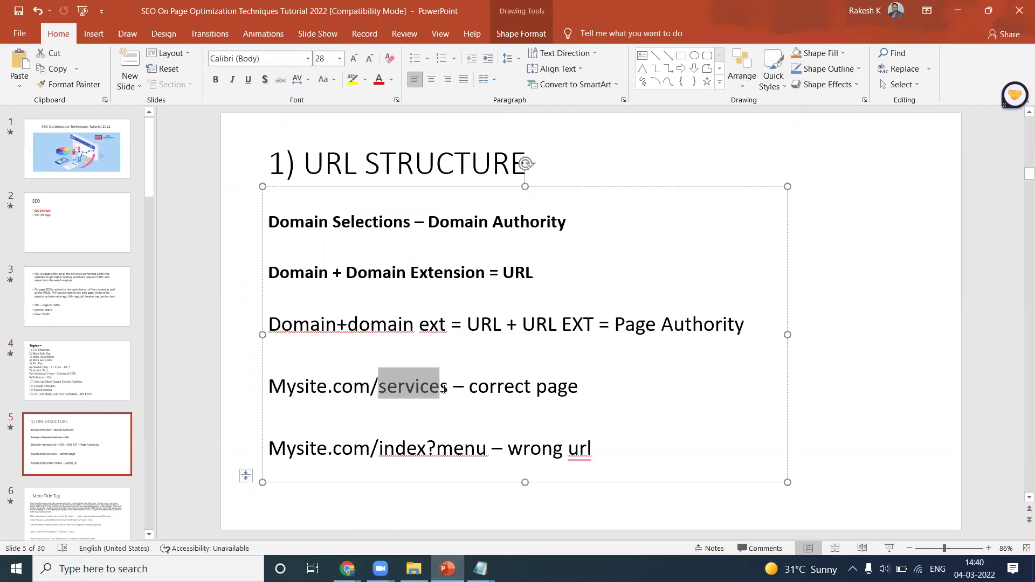
left_click_drag(379, 449, 469, 447)
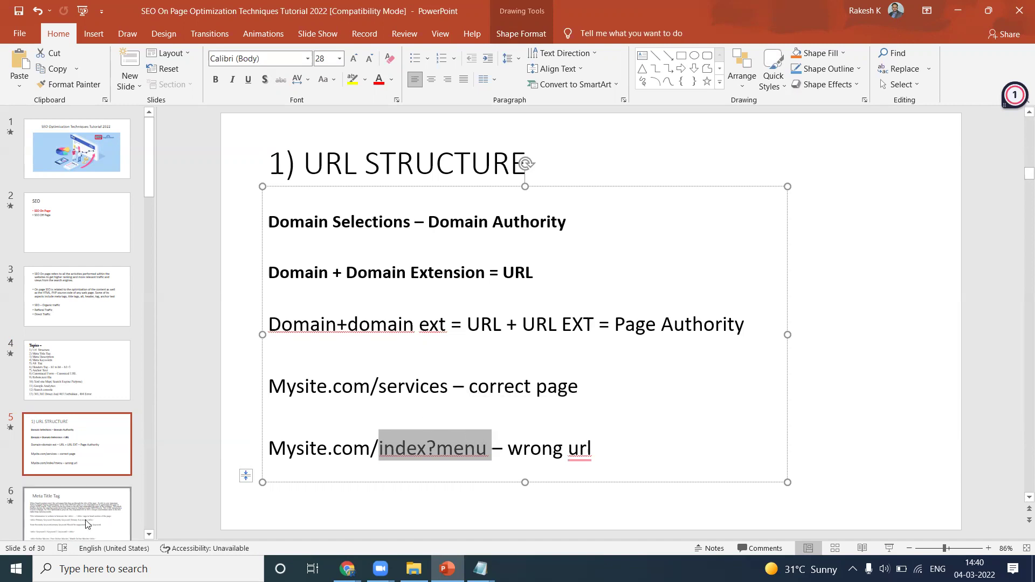
Step: Show the Meta Title Tag slide and highlight its search engine optimization sentence, the primary, secondary and ternary keyword format, and the Online Movies title example
scroll(280, 397, "down", 2)
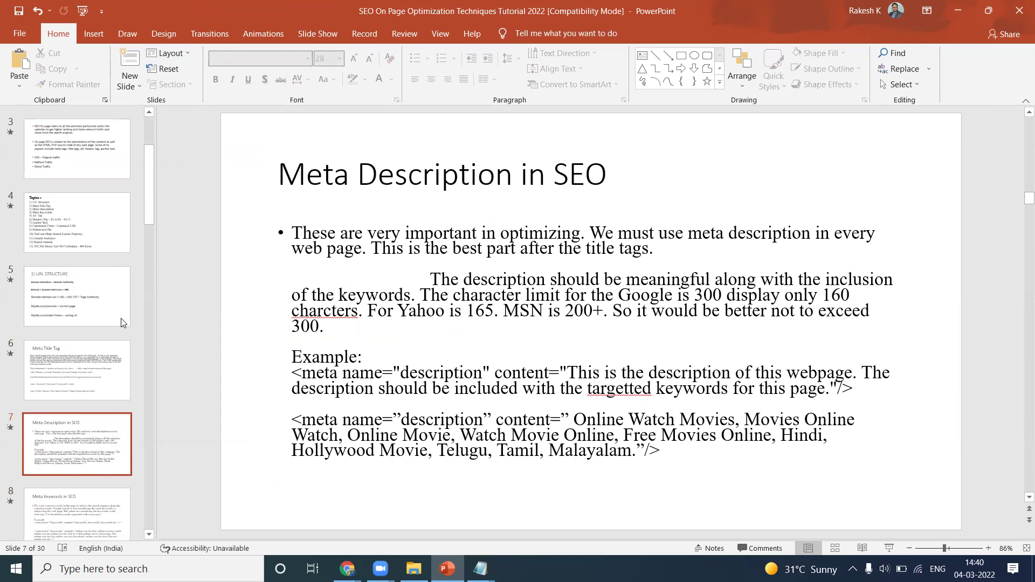
left_click(60, 356)
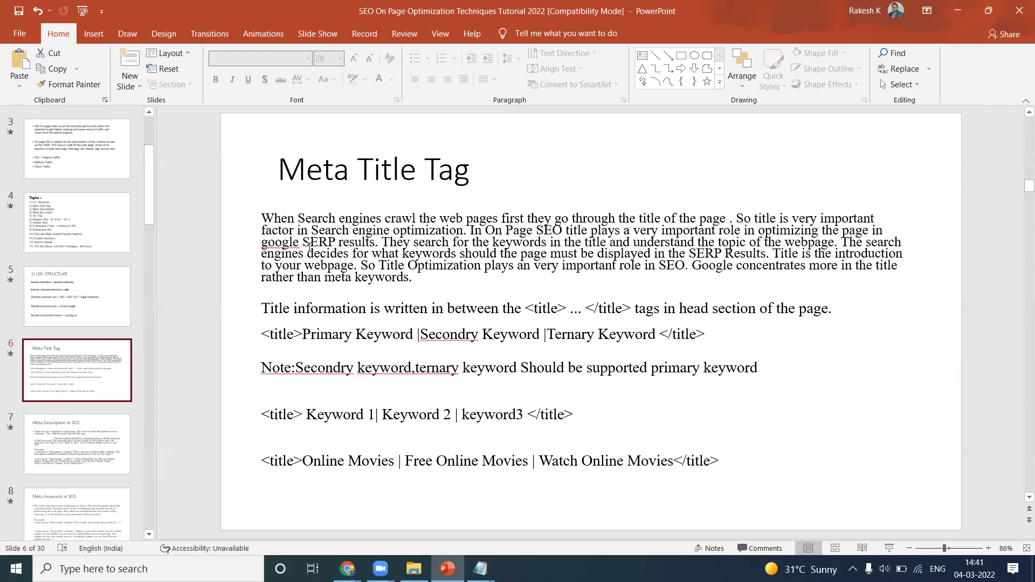
left_click_drag(305, 236, 330, 243)
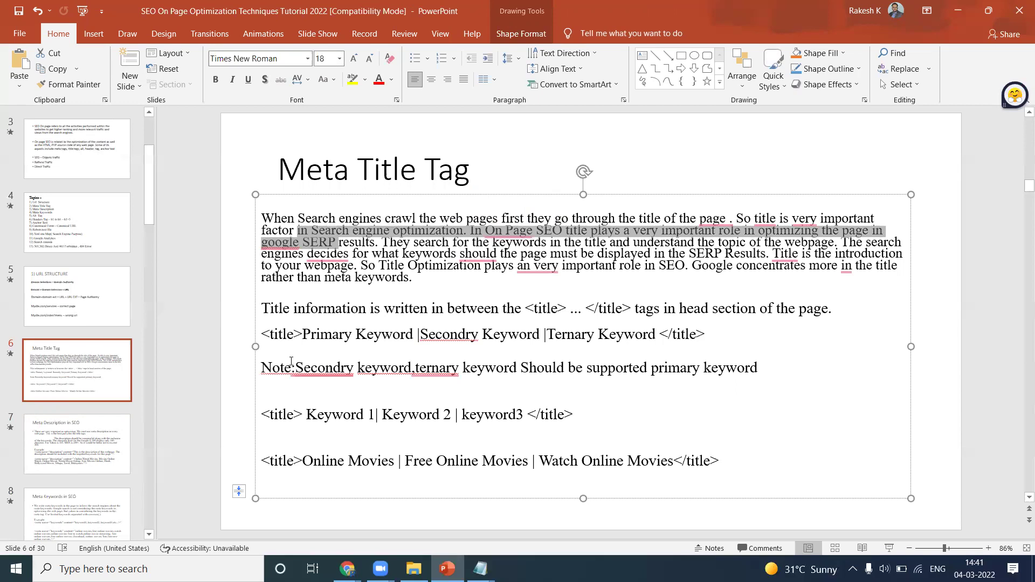
left_click_drag(302, 335, 659, 335)
left_click_drag(397, 461, 315, 465)
left_click_drag(412, 462, 418, 461)
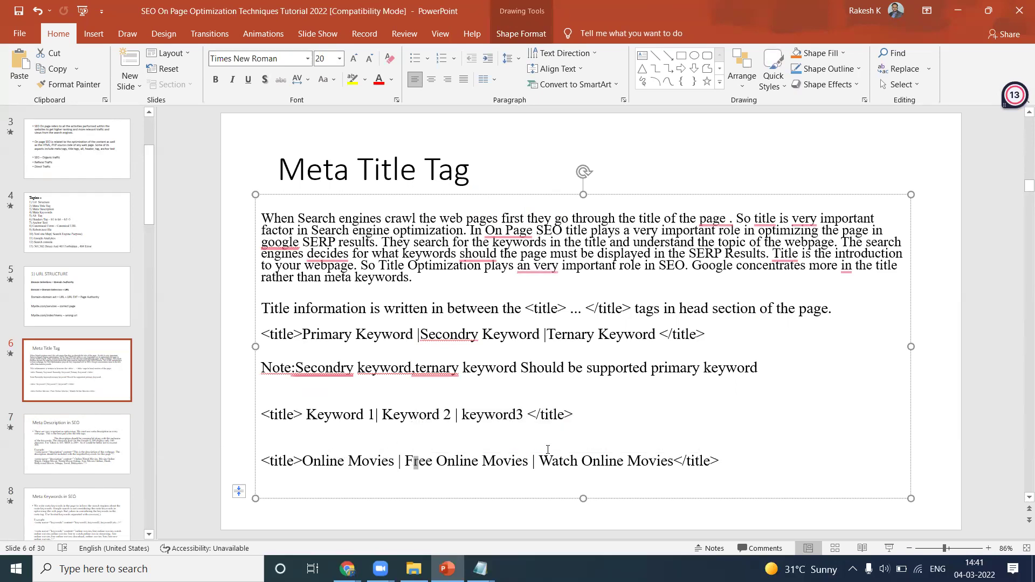
left_click(413, 462)
Step: Revisit the Meta Title Tag slide, then show the Meta Description in SEO slide
left_click(72, 434)
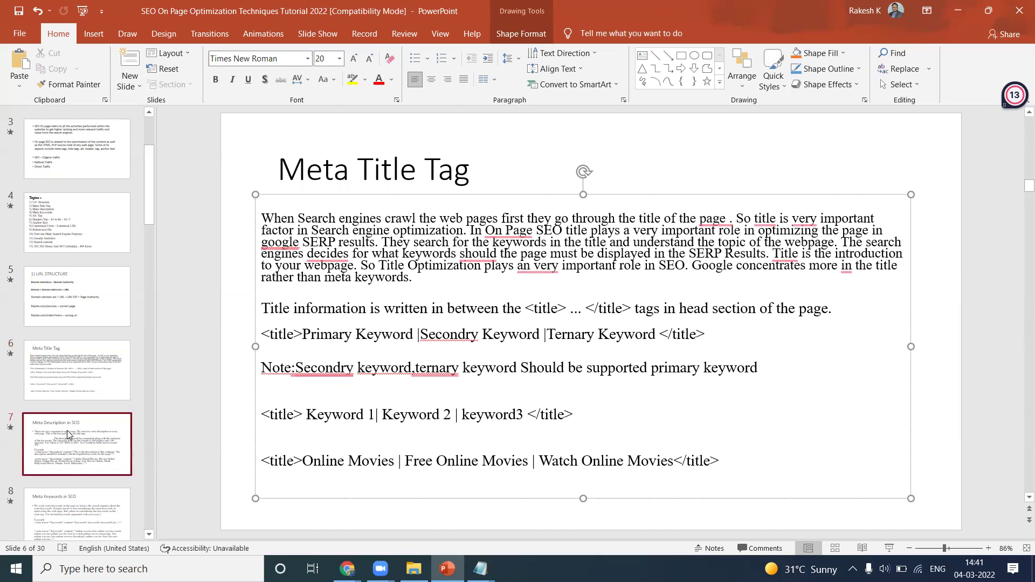
left_click(90, 383)
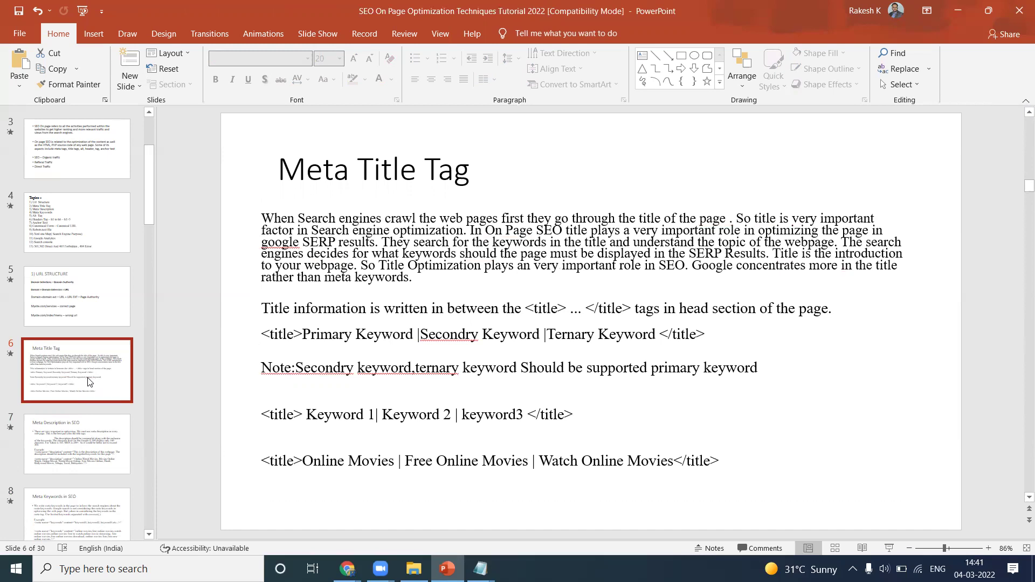
left_click(75, 438)
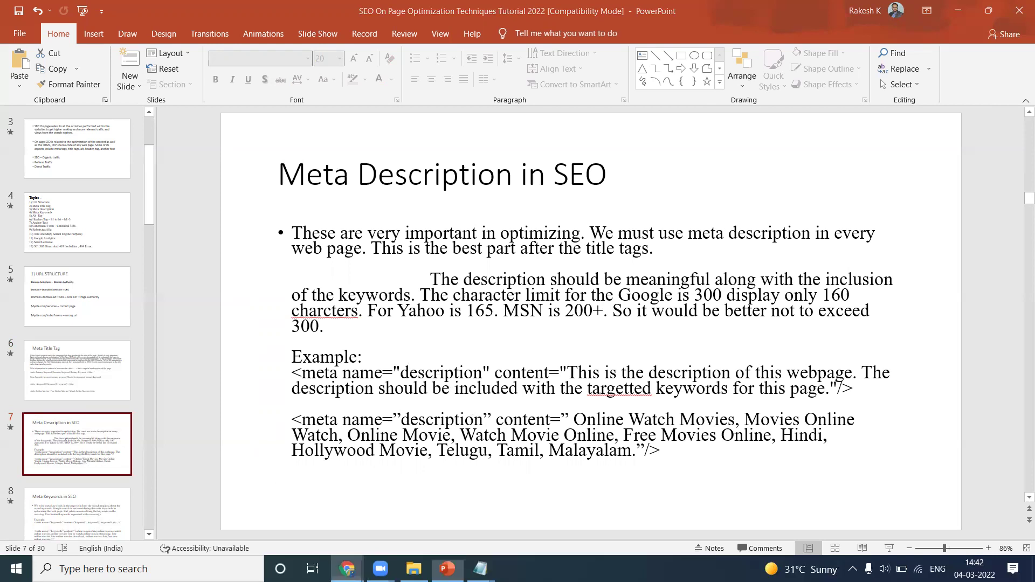
Step: Copy the description of the rakeshtechsolutions.com result from Chrome's Google results for "digital marketing company in pragathi nagar" and paste it into a new Notepad file
mouse_move(348, 567)
left_click(399, 474)
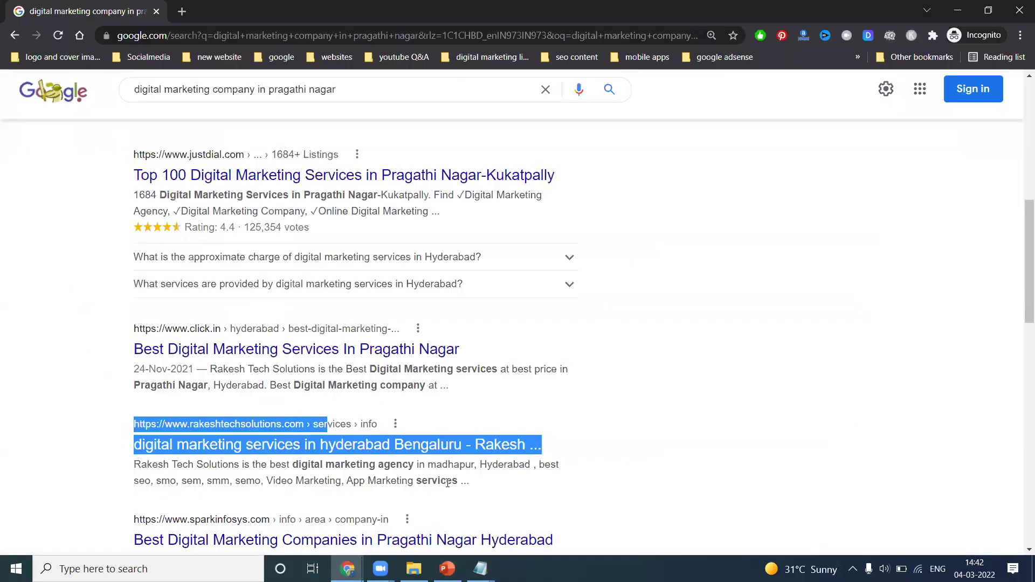
left_click_drag(450, 480, 138, 464)
right_click(138, 464)
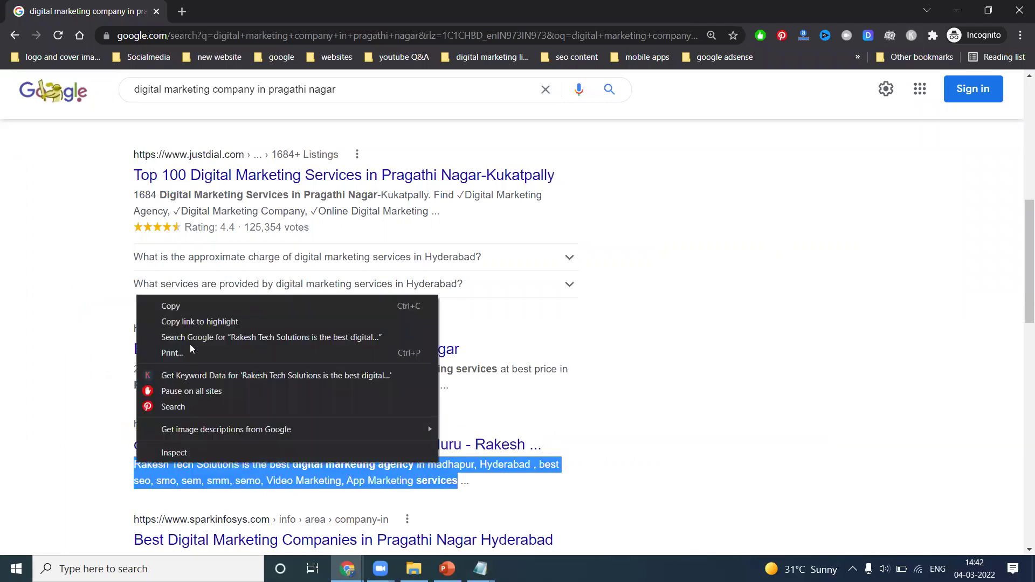
left_click(197, 309)
key("super+r")
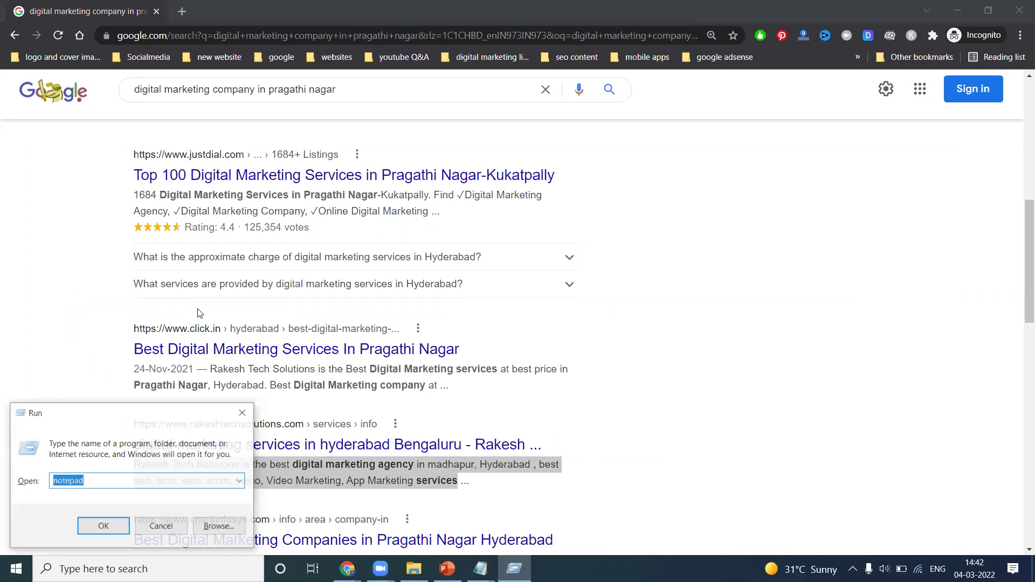
key("Return")
key("ctrl+v")
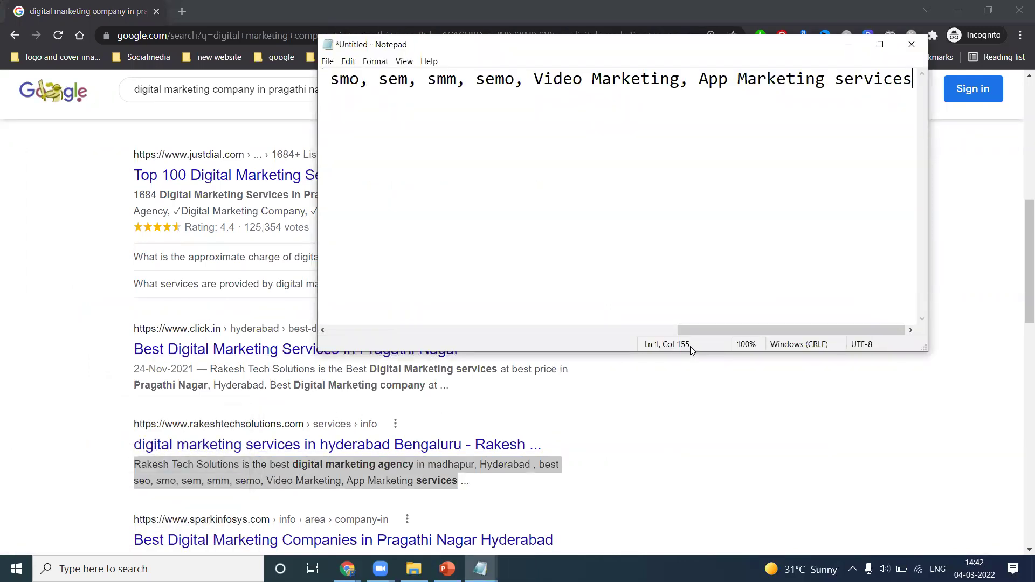
Step: Check the pasted description's character position in Notepad, extending the end of the line with spaces
left_click(405, 62)
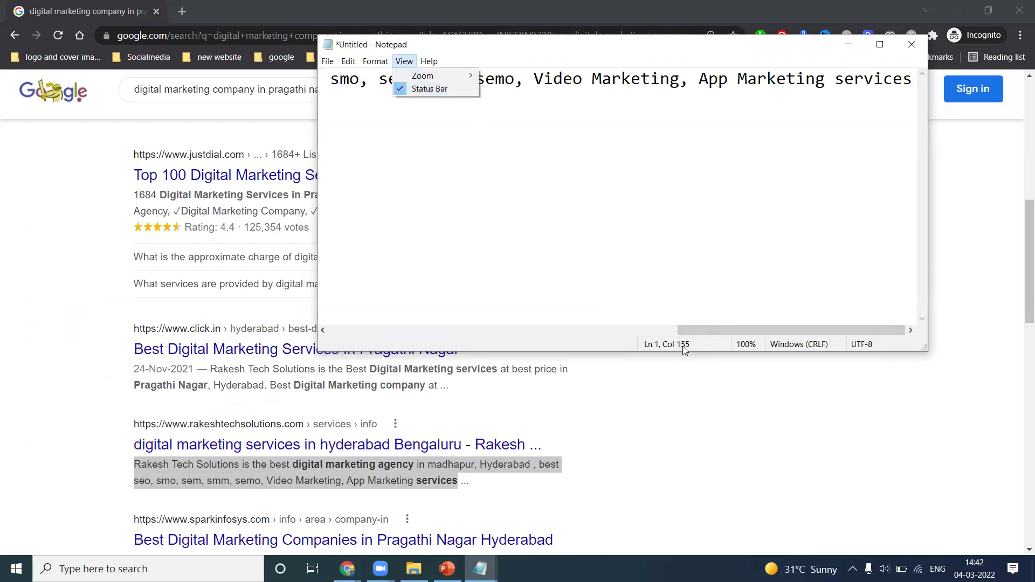
left_click(911, 79)
left_click_drag(874, 80, 911, 85)
left_click(912, 82)
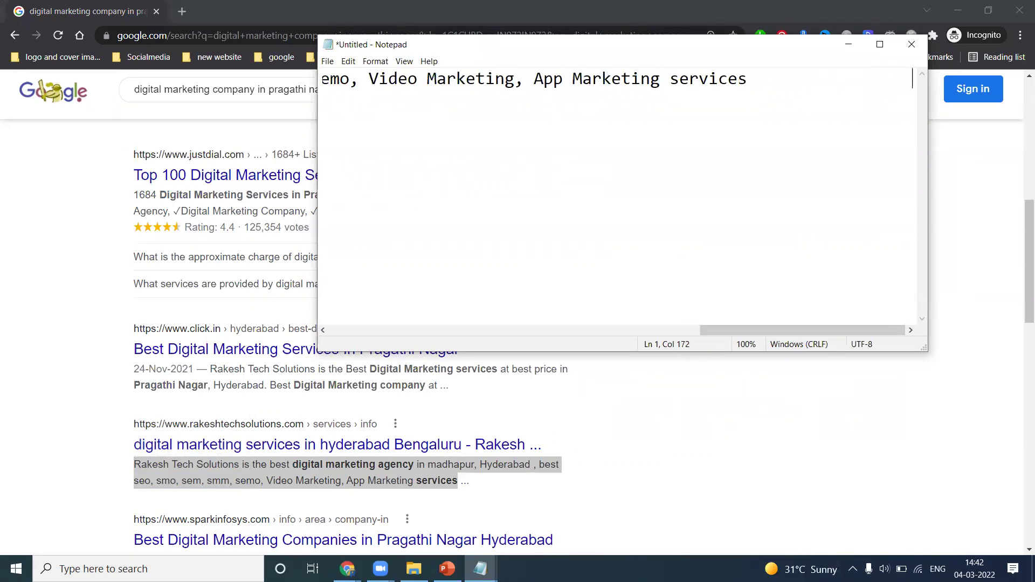
Step: Minimize Notepad and Chrome, then show the Meta Keywords in SEO slide in PowerPoint
left_click(849, 44)
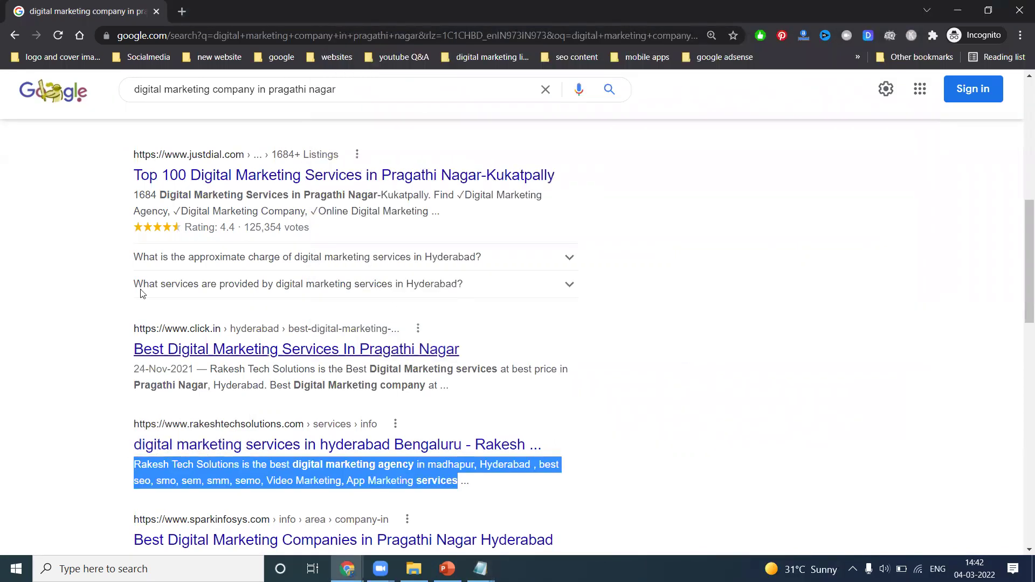
left_click(949, 9)
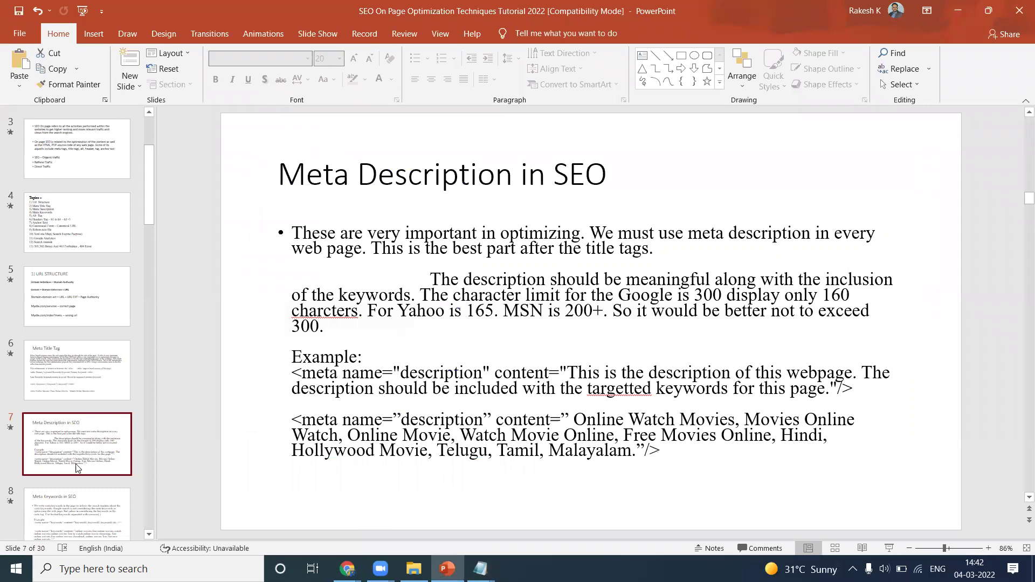
left_click(77, 512)
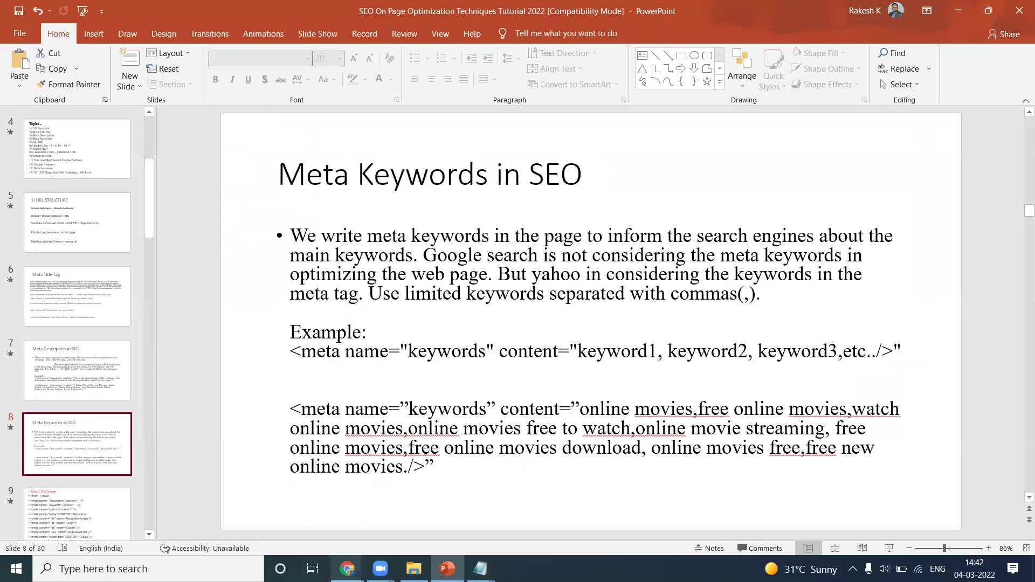
Step: Switch to Chrome's tollycinenews.com Add New Post form and copy the post title "Radhe Shyam movie trailer"
mouse_move(347, 569)
left_click(270, 501)
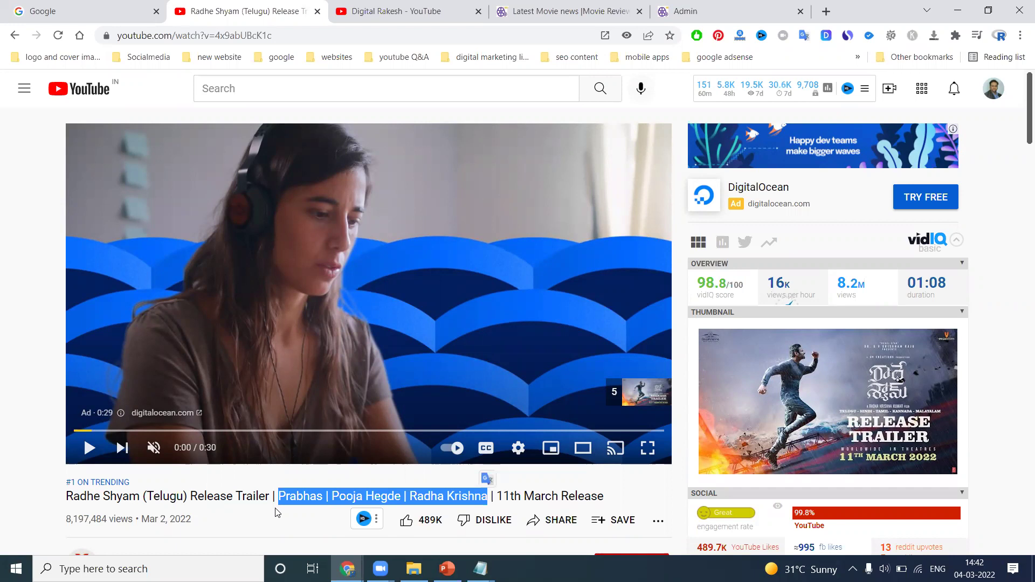
left_click(539, 12)
left_click(684, 10)
scroll(492, 221, "up", 5)
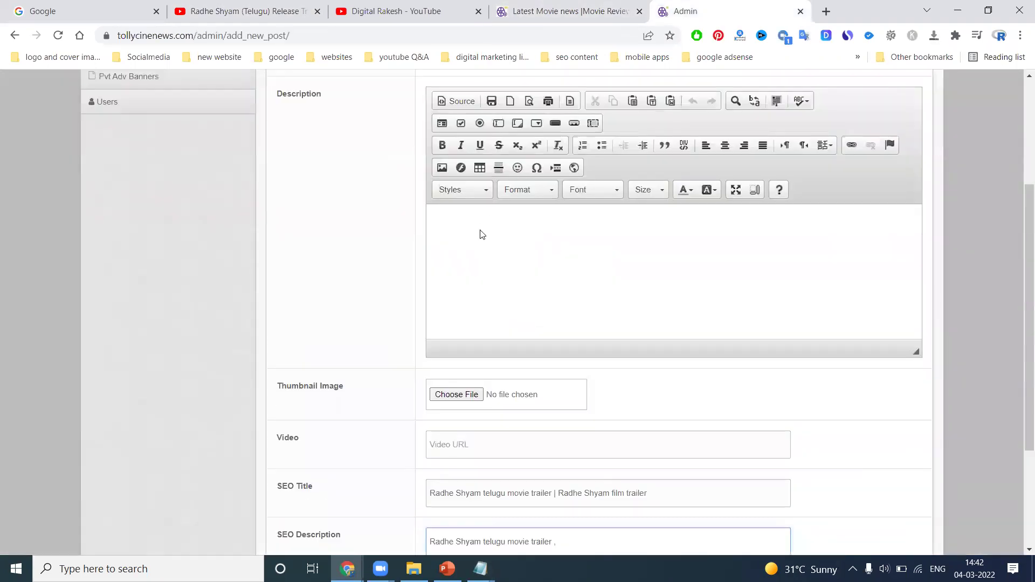
triple_click(491, 159)
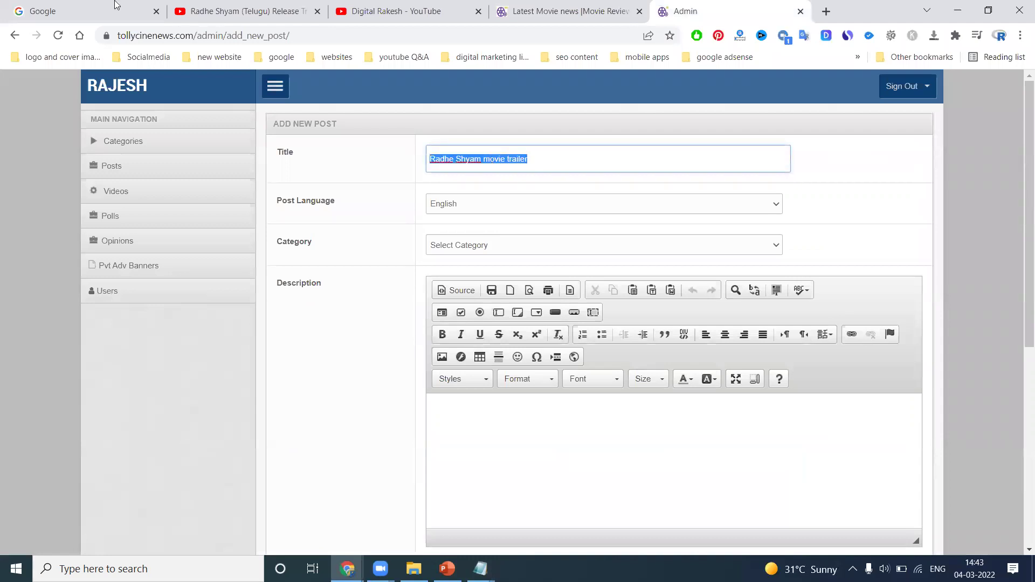
Step: Search Google for "Radhe Shyam movie trailer" and examine the titles and descriptions of the web results
left_click(76, 4)
key("ctrl+v")
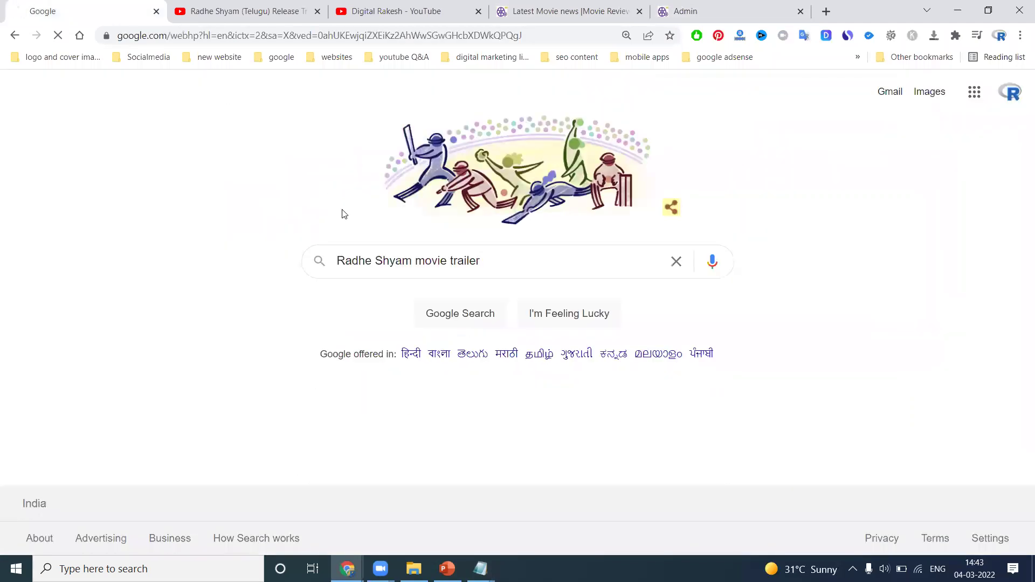
key("Return")
scroll(244, 235, "down", 5)
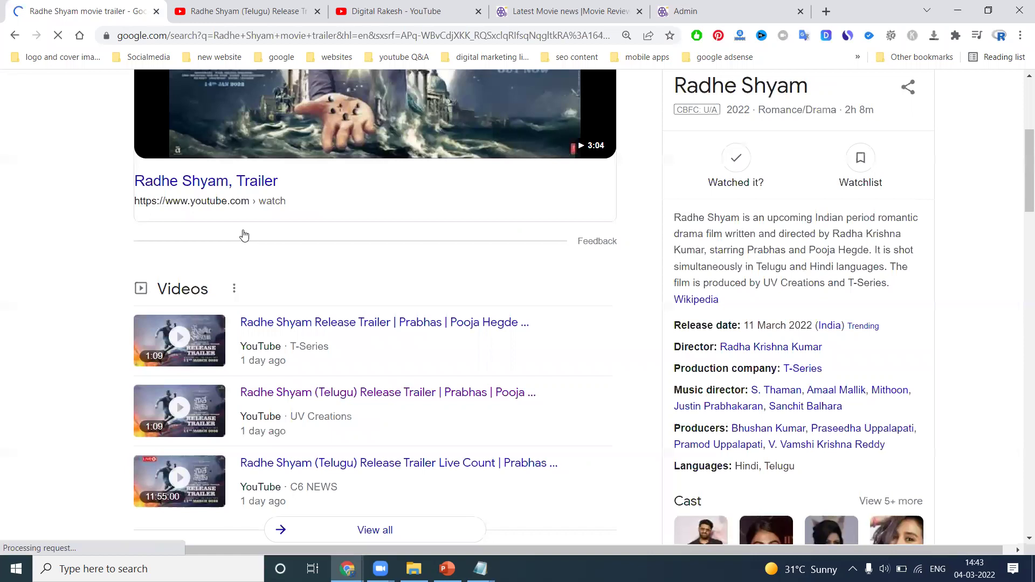
scroll(243, 235, "down", 6)
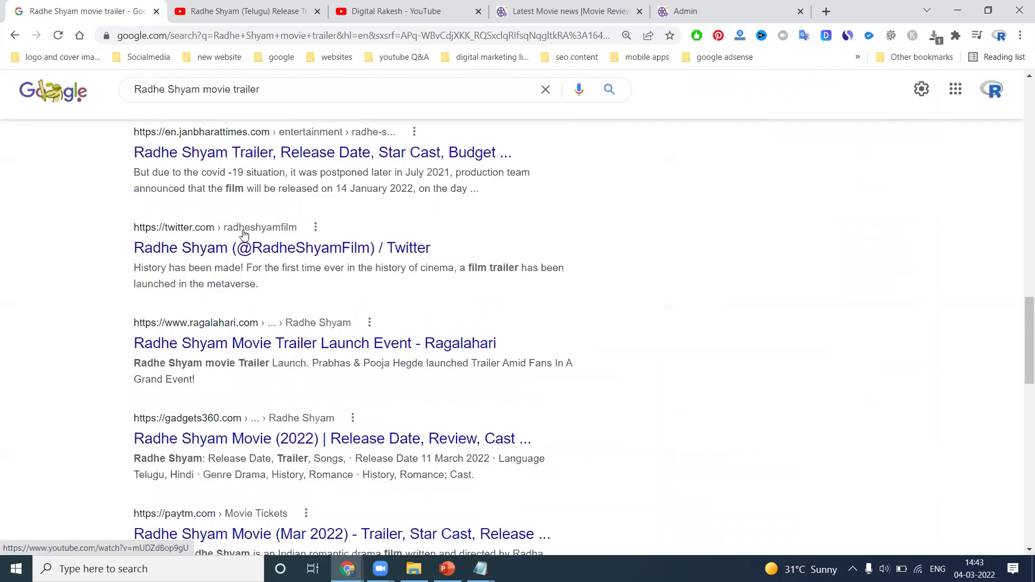
scroll(243, 233, "up", 1)
left_click(398, 224)
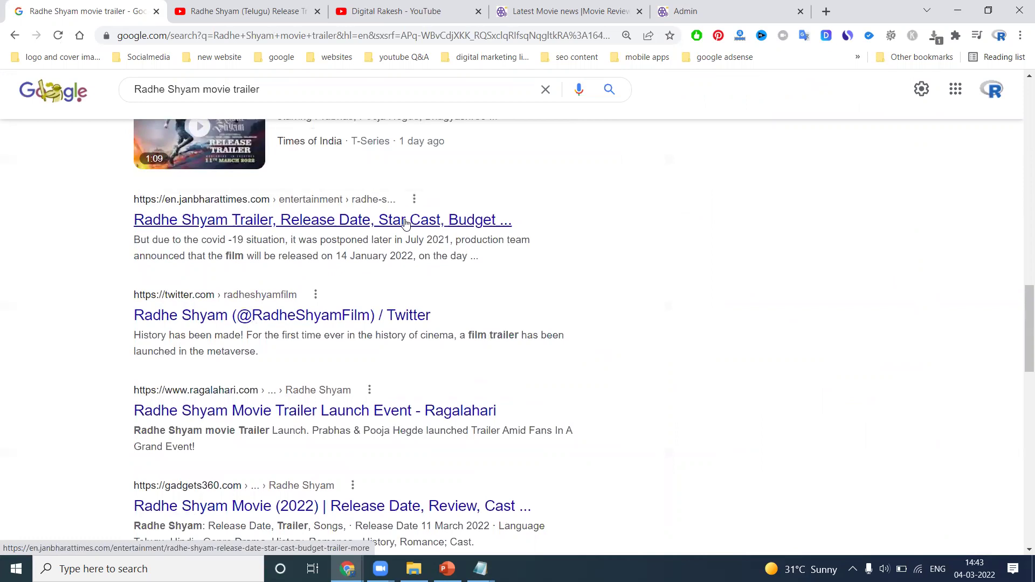
Step: Expand the Radhe Shyam trailer's YouTube description and select the movie details from "Movie: Radhe Shyam" through the Marketing Consultant line
left_click(245, 10)
scroll(267, 286, "down", 5)
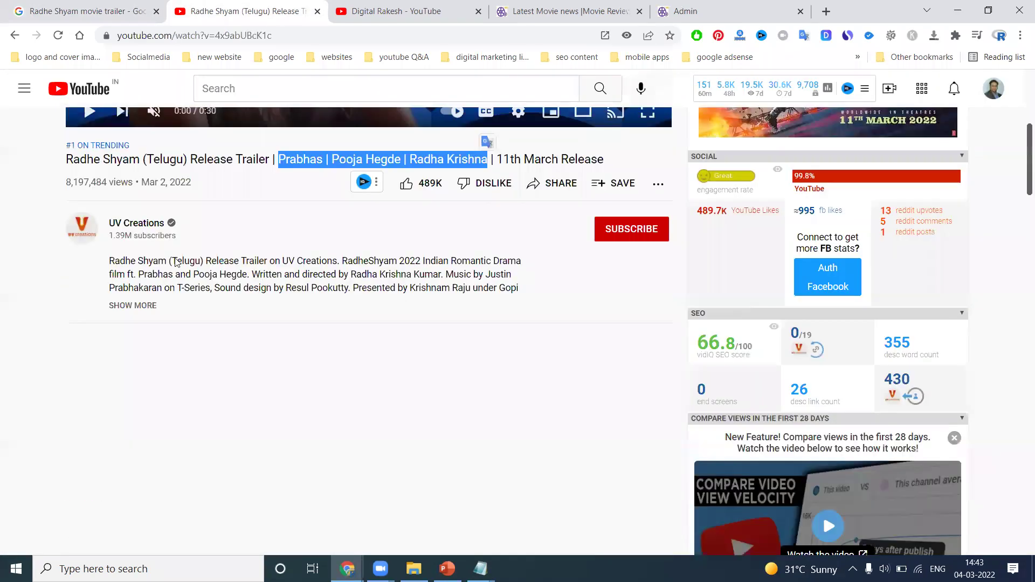
scroll(214, 275, "down", 1)
left_click(143, 234)
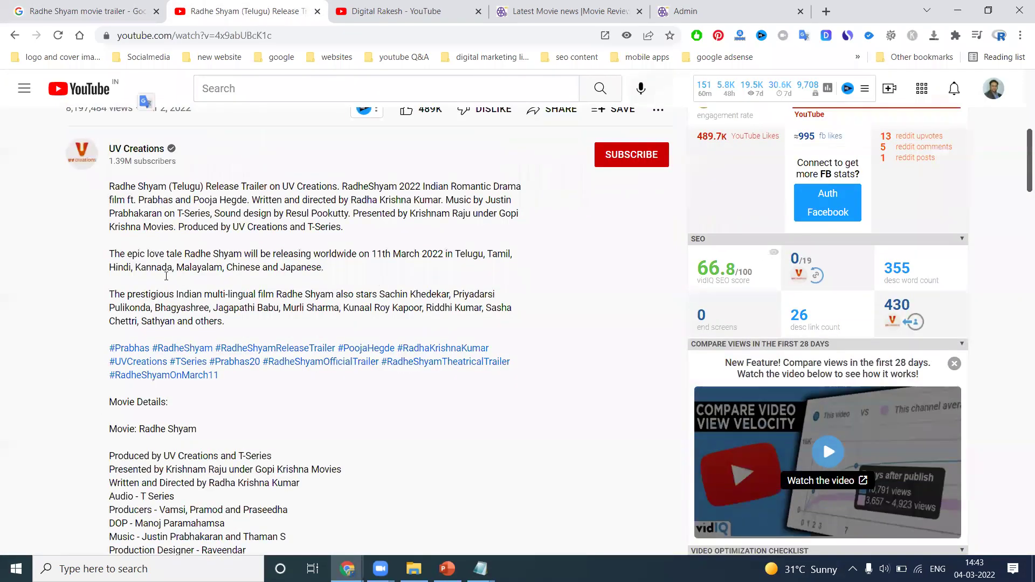
scroll(167, 297, "down", 3)
left_click_drag(110, 233, 288, 417)
scroll(147, 280, "down", 3)
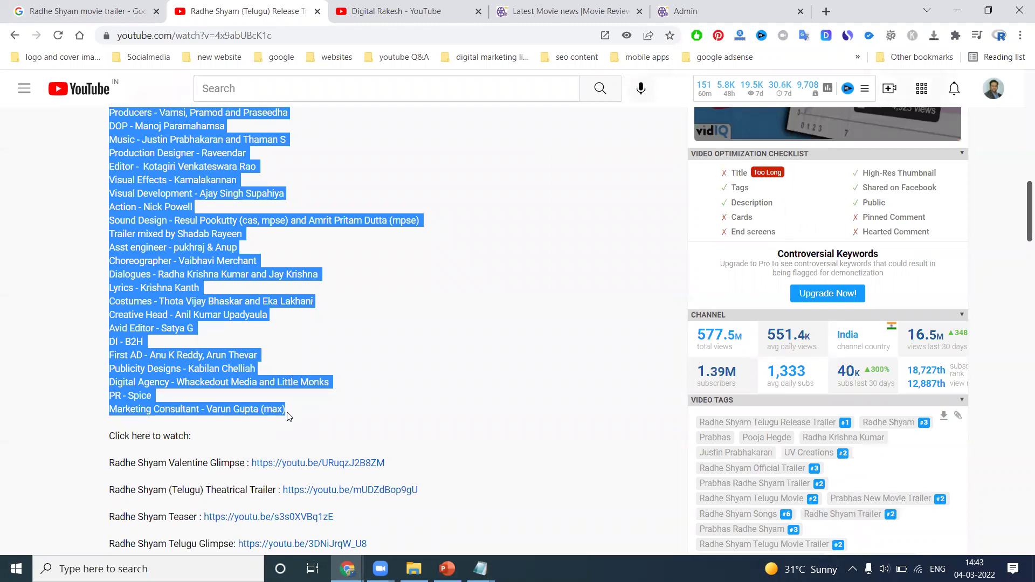
Step: Paste the copied movie details into a new Notepad file and select all of the plain text for copying
key("super+r")
key("Return")
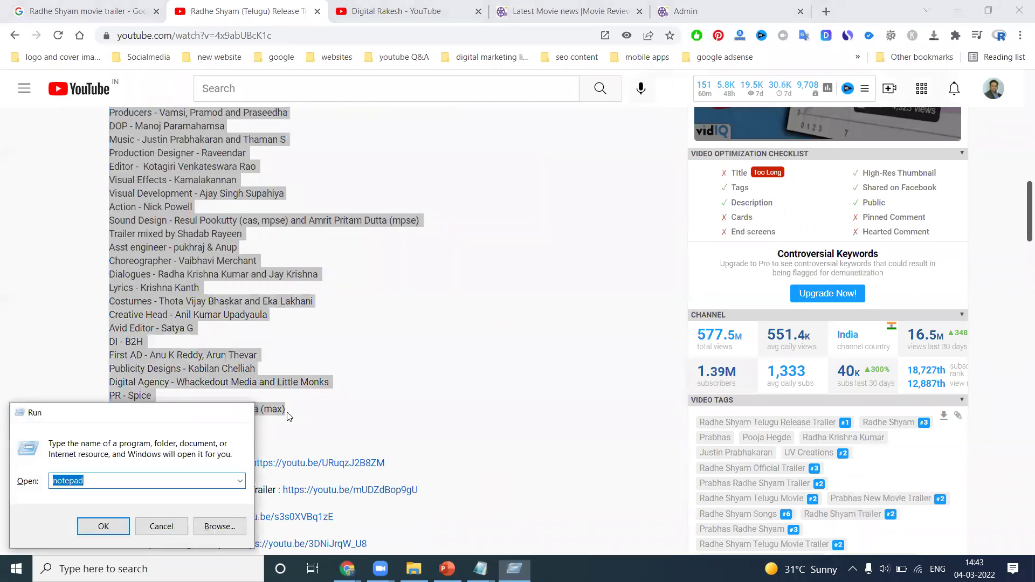
key("ctrl+v")
key("ctrl+a")
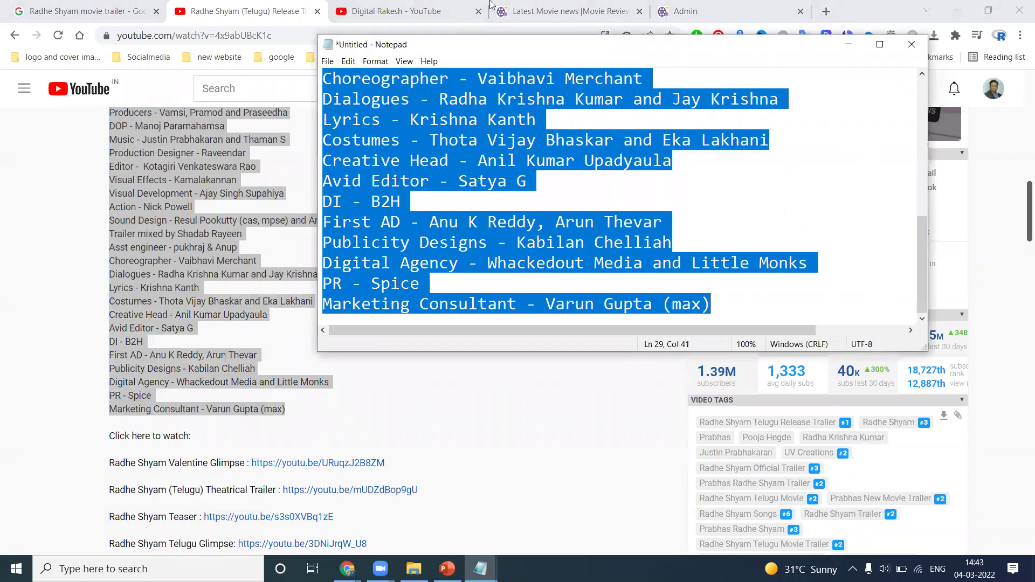
Step: Paste the plain-text movie details into the new post's Description in the website admin and set the category to Movie News(english)
left_click(593, 11)
left_click(715, 11)
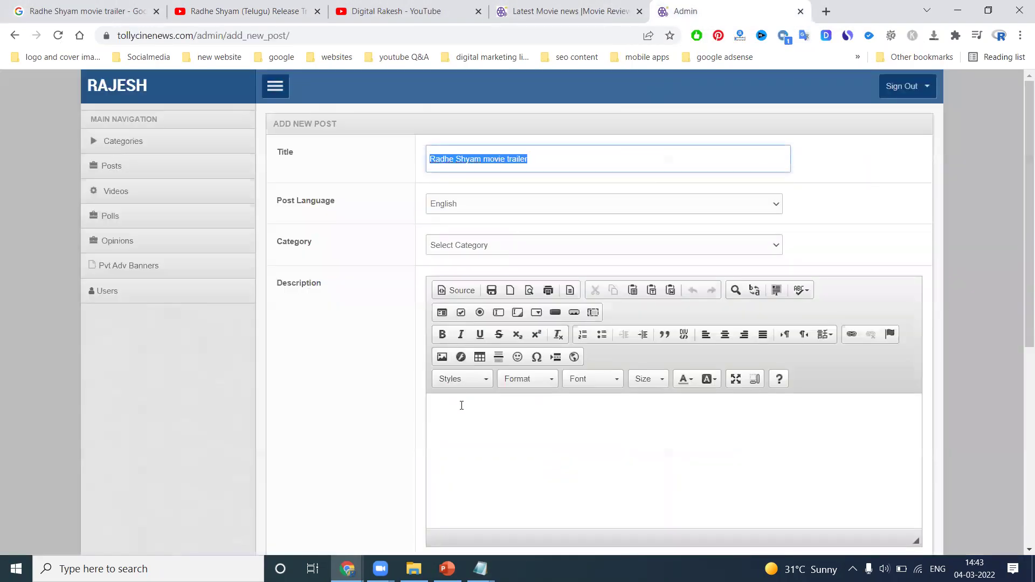
left_click(462, 406)
key("ctrl+v")
scroll(402, 260, "down", 1)
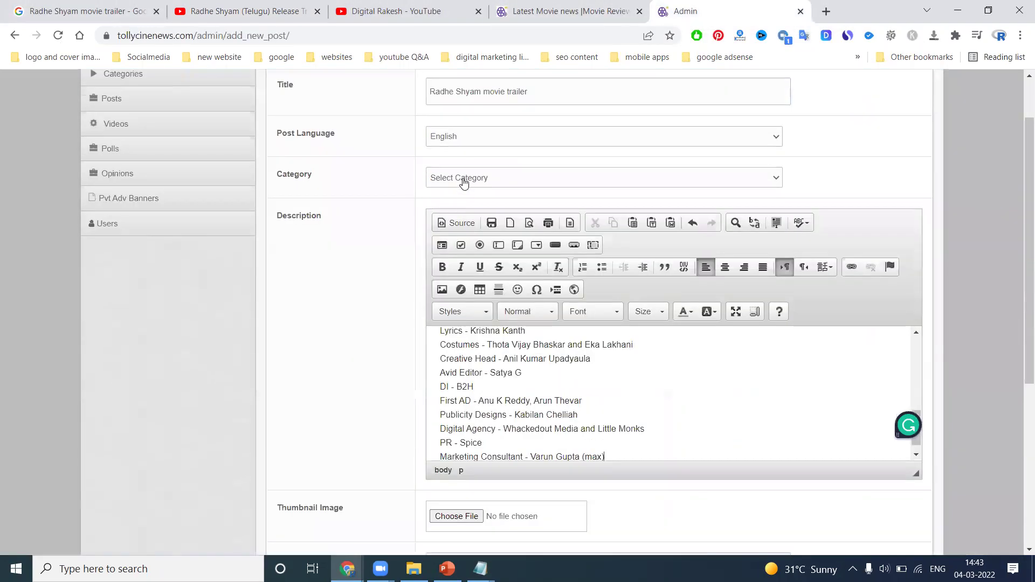
left_click(464, 184)
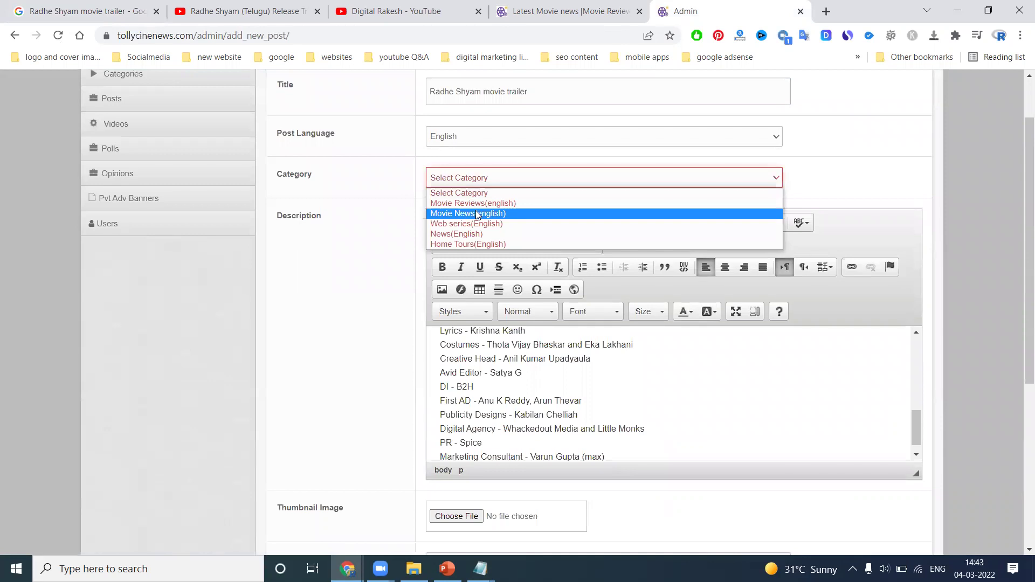
left_click(476, 213)
Step: Open youtube-thumbnail-grabber.com in a new tab, and copy the Radhe Shyam trailer's video URL from YouTube for it
scroll(354, 326, "down", 3)
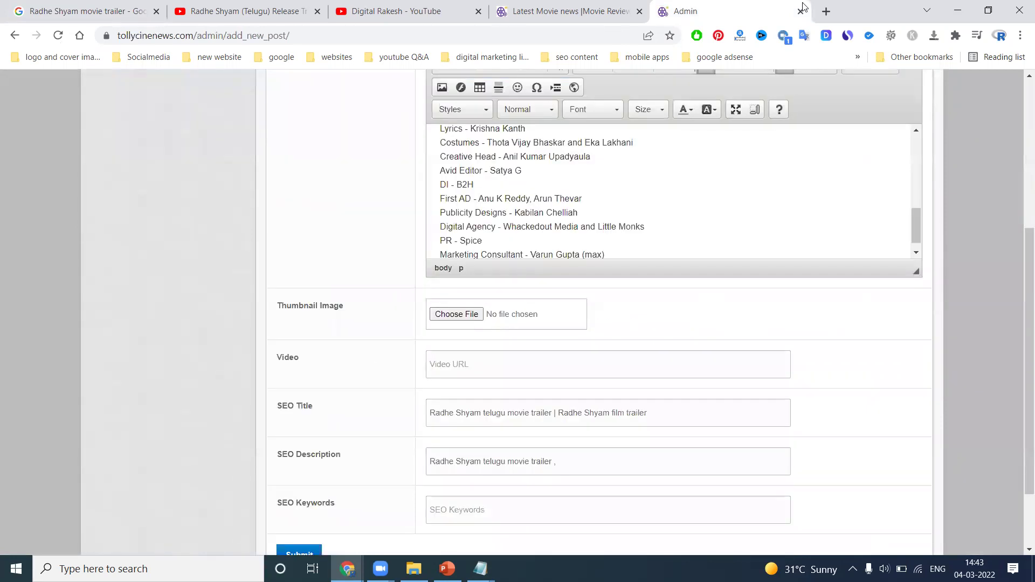
left_click(827, 11)
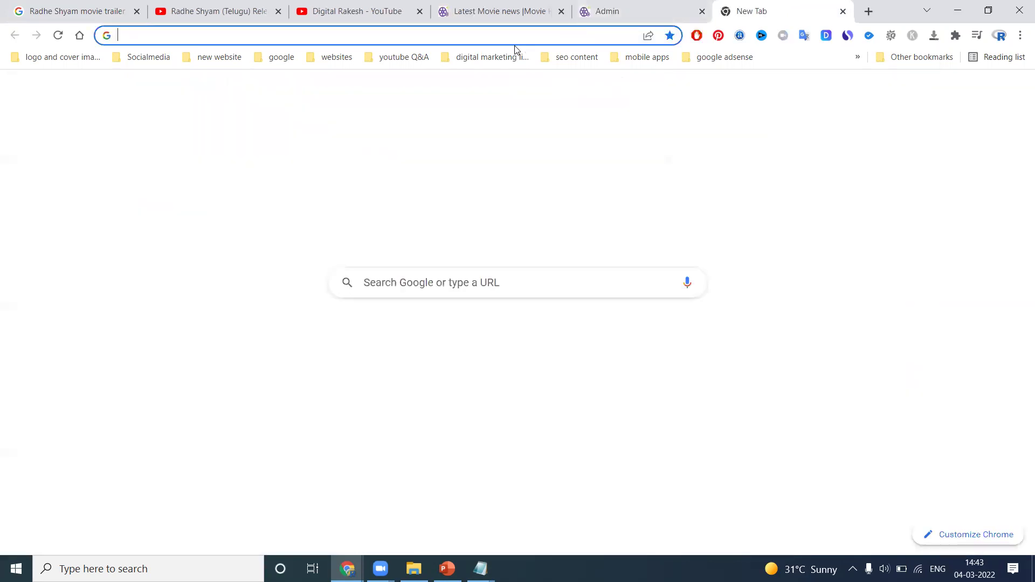
left_click(426, 58)
left_click(463, 215)
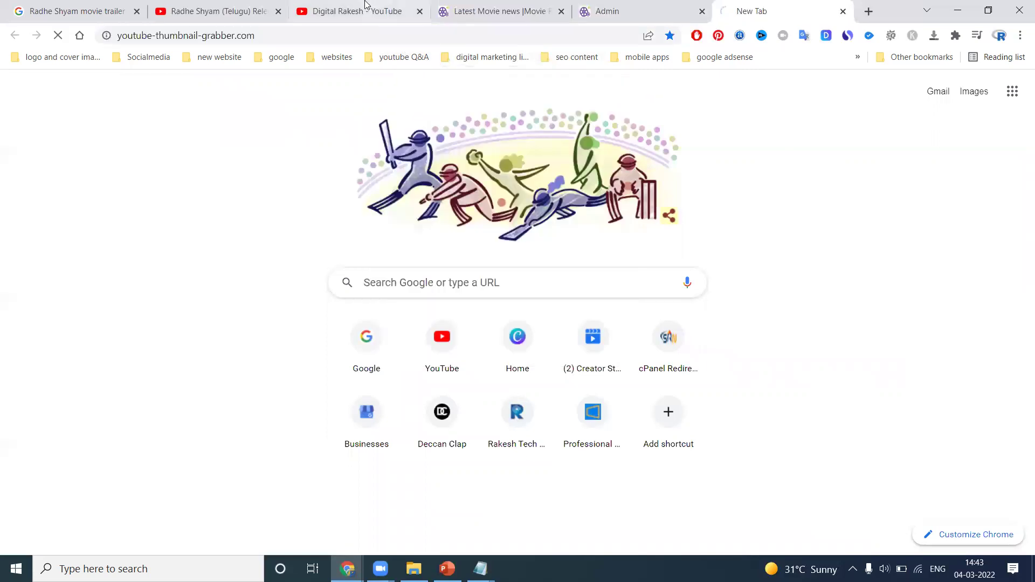
left_click(212, 5)
left_click(189, 35)
left_click(775, 4)
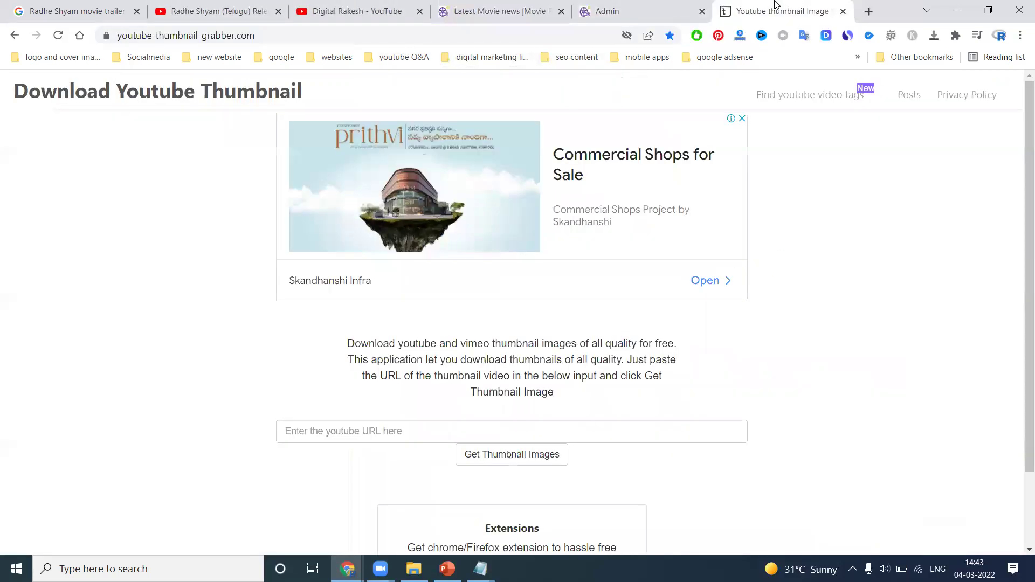
Step: Get the thumbnail images for the copied Radhe Shyam trailer URL and download the HD image (1280x720)
left_click(442, 424)
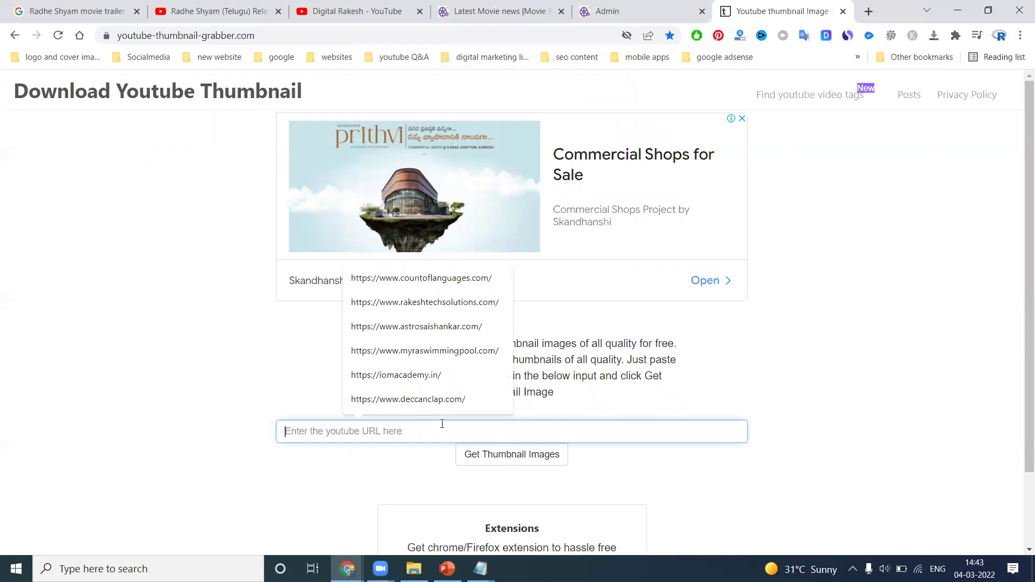
type("https://www.youtube.com/watch?v=4x9abUBcK1c")
left_click(512, 455)
scroll(506, 313, "down", 3)
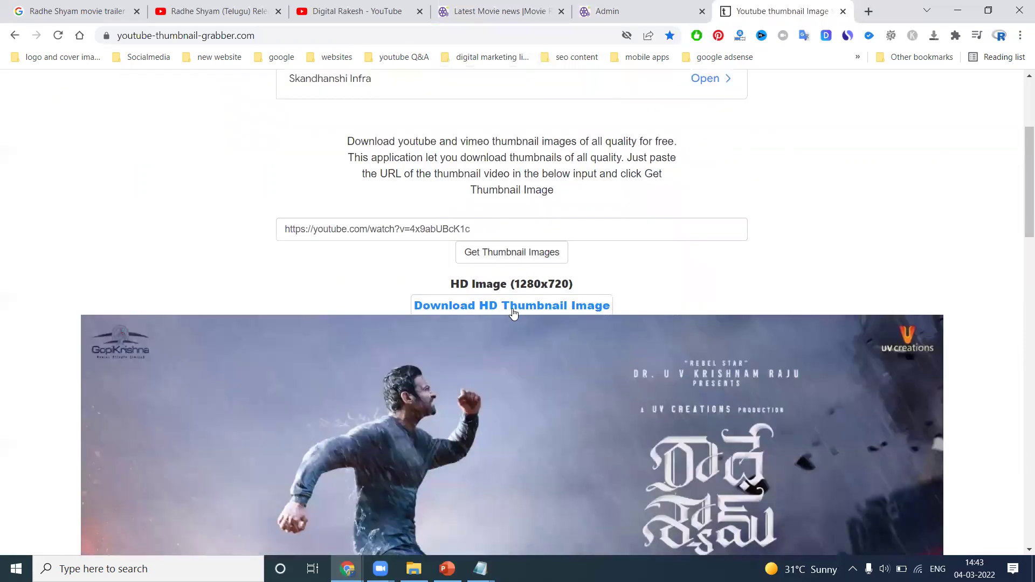
left_click(506, 313)
Step: Return to the new post in the website admin and copy its title text, "Radhe Shyam movie trailer"
left_click(489, 7)
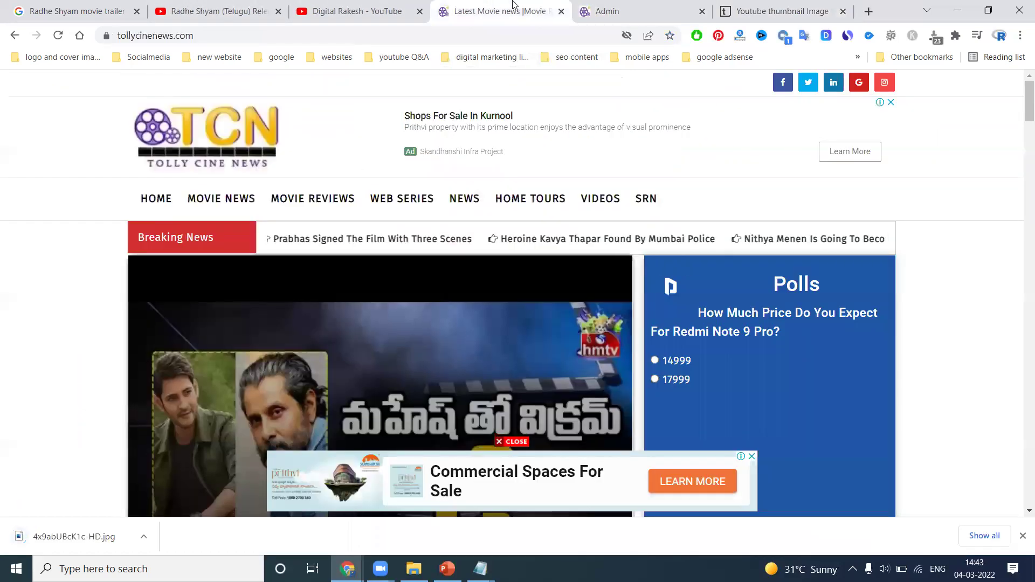
left_click(615, 11)
scroll(477, 159, "up", 3)
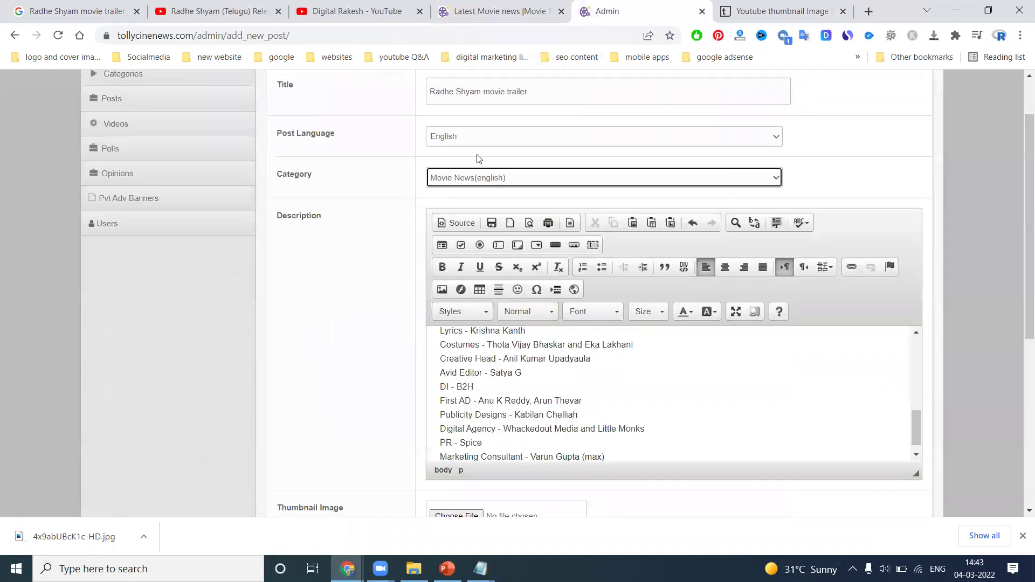
triple_click(480, 91)
key("ctrl+c")
scroll(367, 293, "down", 3)
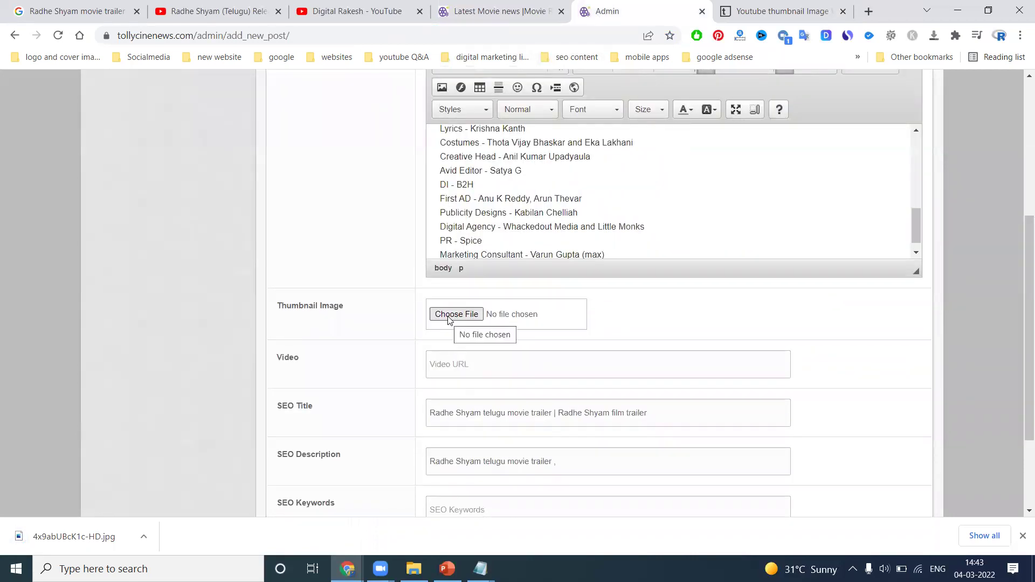
scroll(363, 270, "up", 3)
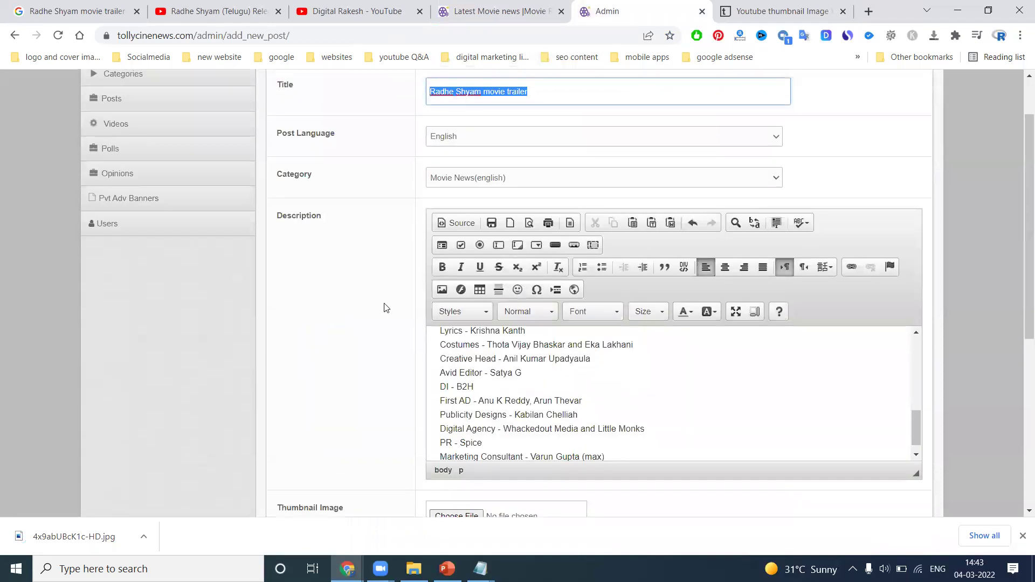
scroll(386, 305, "down", 3)
Step: Switch to PowerPoint and show the ALT TAG slide to examine the alt attribute's definition and image examples
key("alt+Tab")
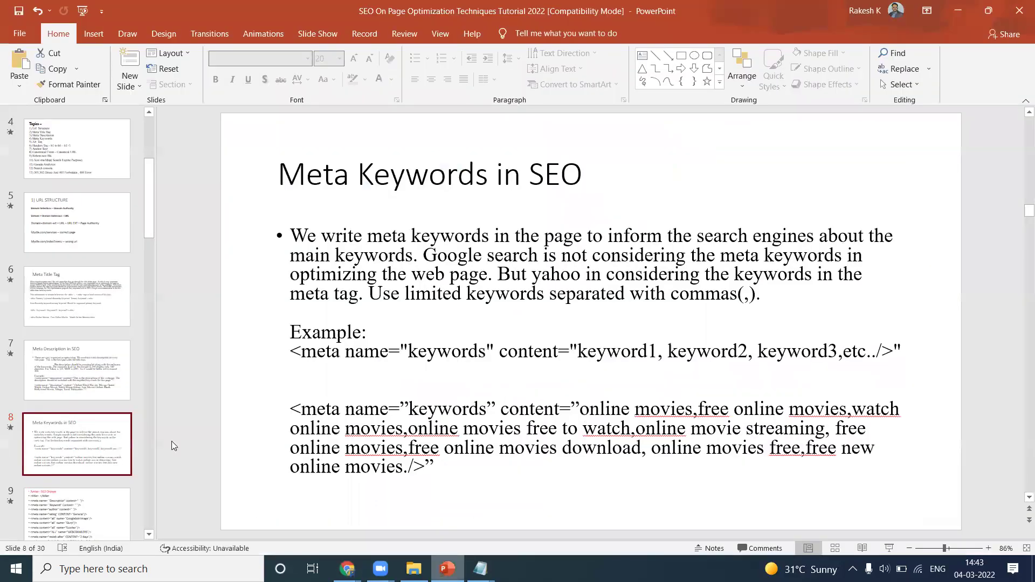
left_click(52, 503)
scroll(63, 413, "down", 2)
left_click(72, 463)
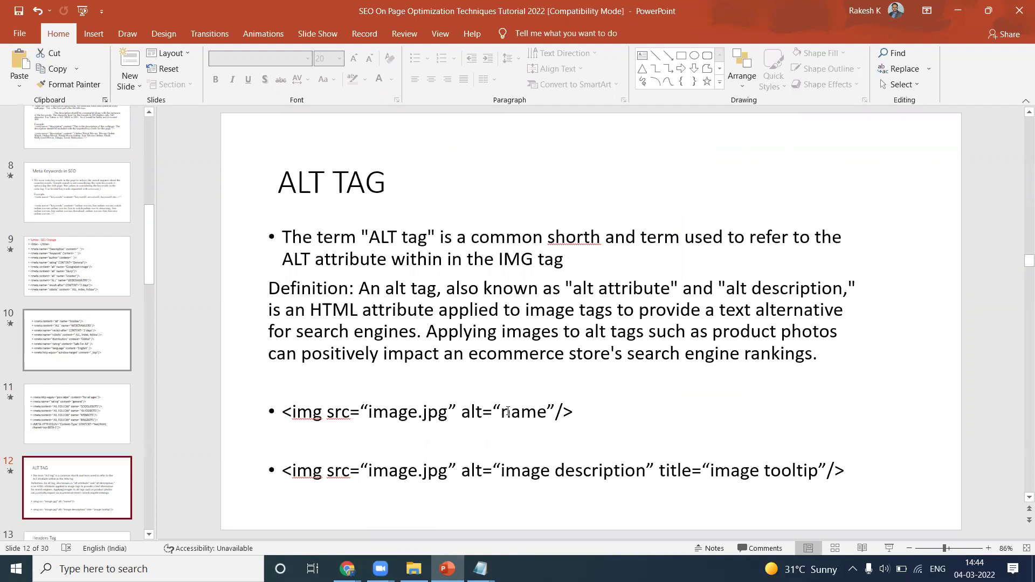
Step: Back in the post form, rename the downloaded 4x9abUBcK1c-HD image to "Radhe Shyam movie trailer" and attach it as the thumbnail
key("alt+Tab")
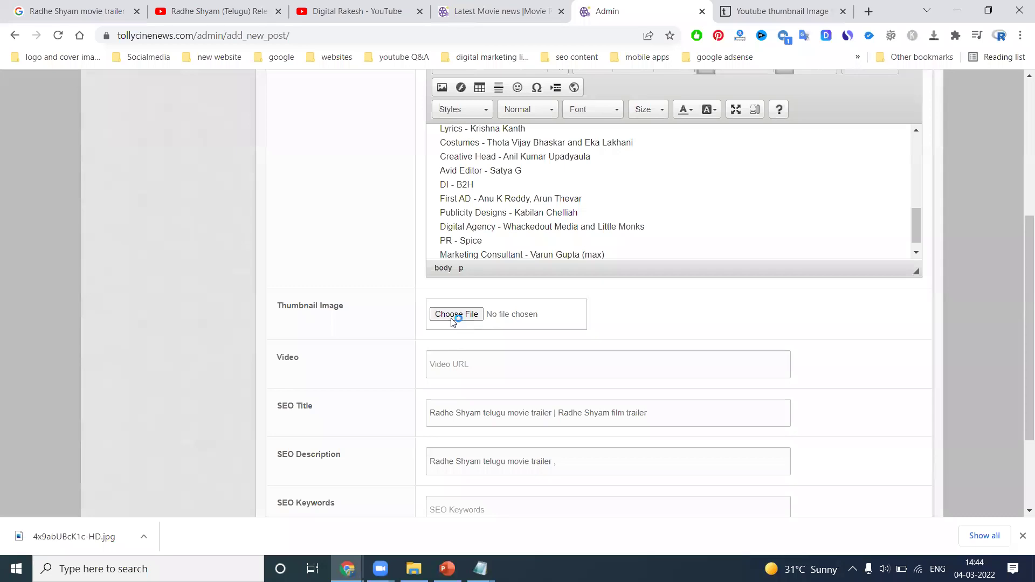
left_click(451, 313)
scroll(361, 330, "down", 3)
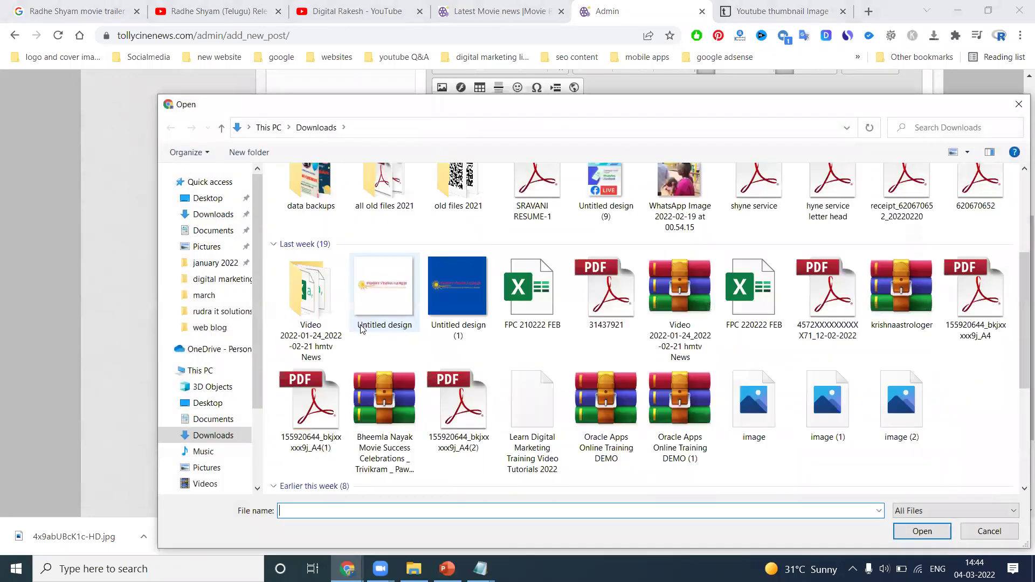
scroll(360, 330, "down", 5)
left_click(396, 479)
left_click(398, 478)
key("ctrl+v")
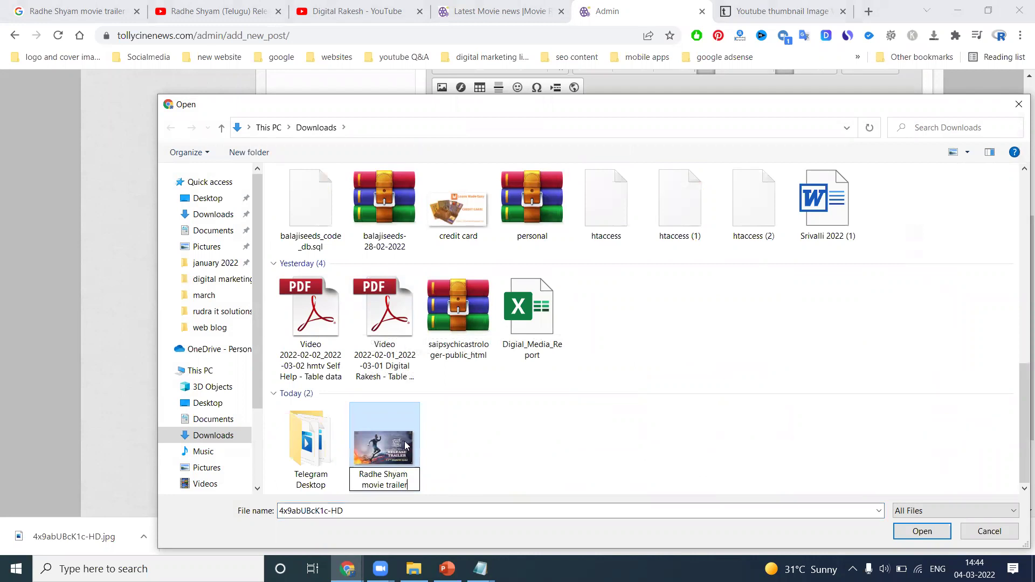
key("Return")
key("Return")
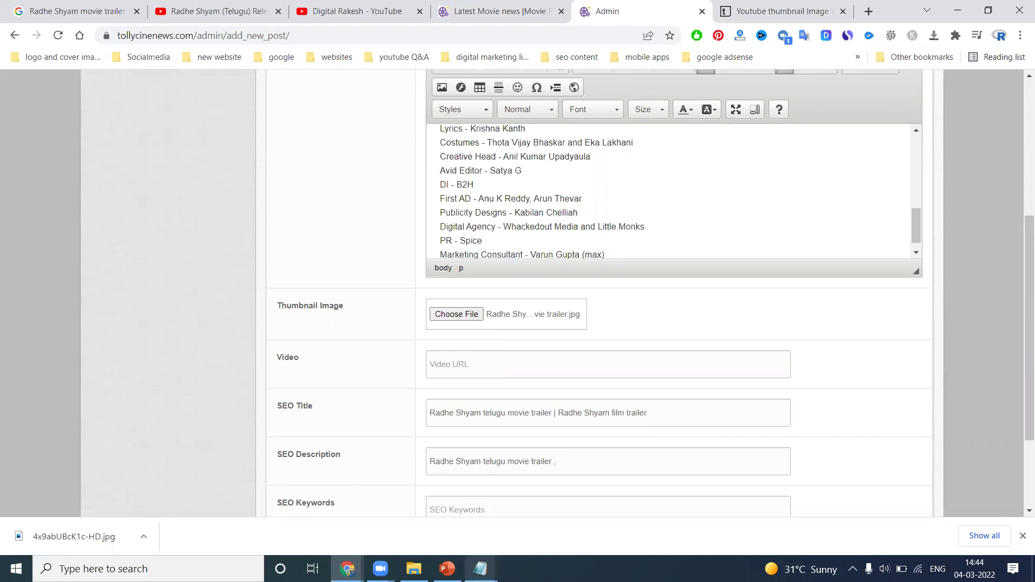
Step: Close the untitled Notepad note ending in "App Marketing services" without saving it
mouse_move(480, 569)
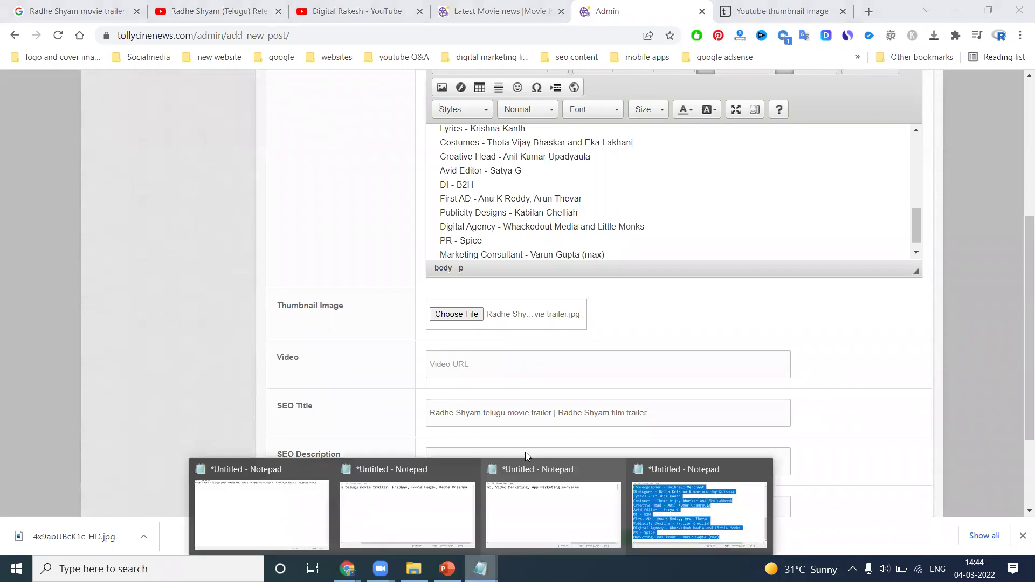
left_click(612, 505)
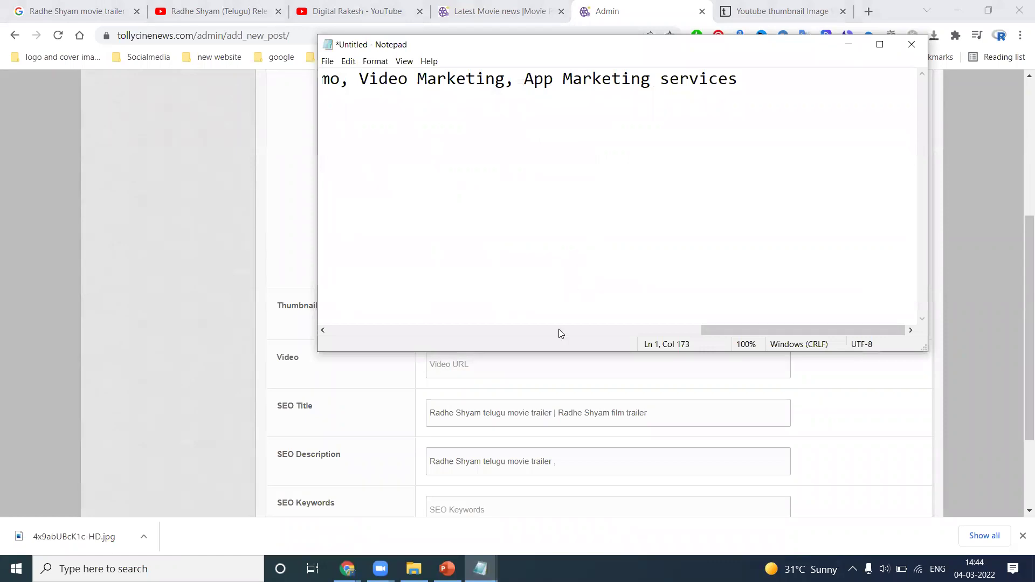
left_click_drag(729, 329, 867, 39)
left_click(911, 44)
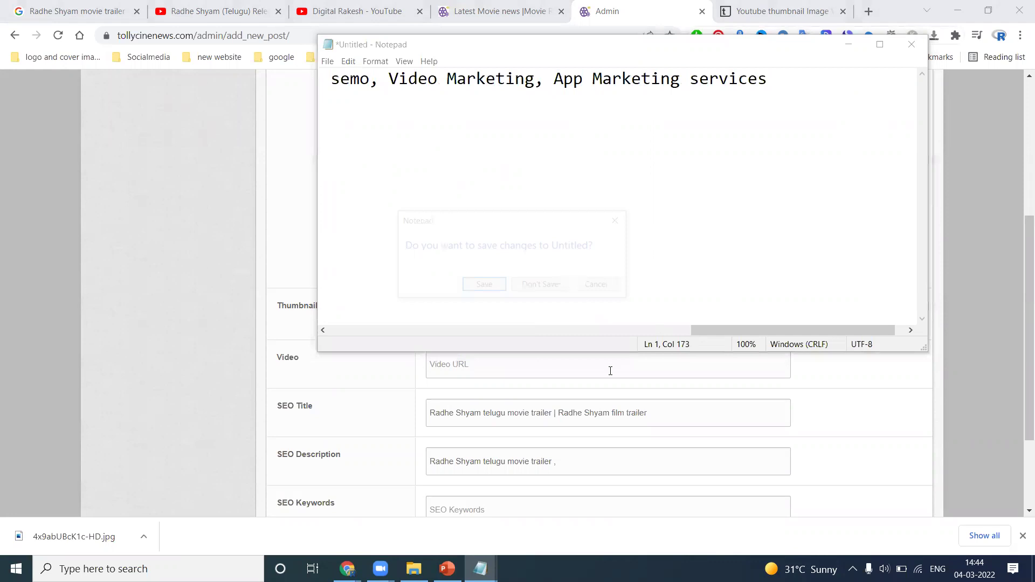
key("n")
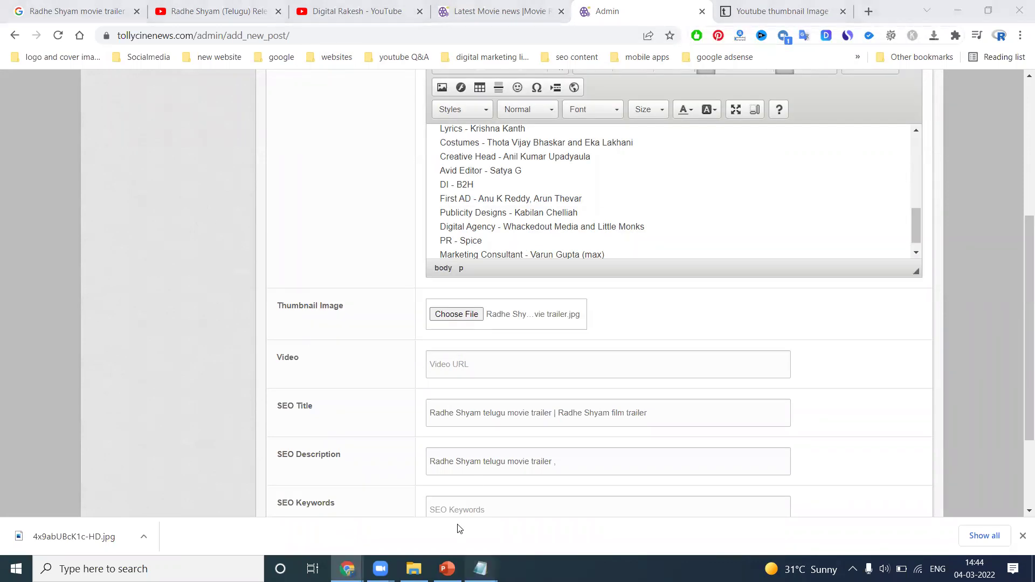
Step: Copy the whole Radhe Shyam keyword line from the other Notepad note and append it to the post's SEO Description
left_click(480, 569)
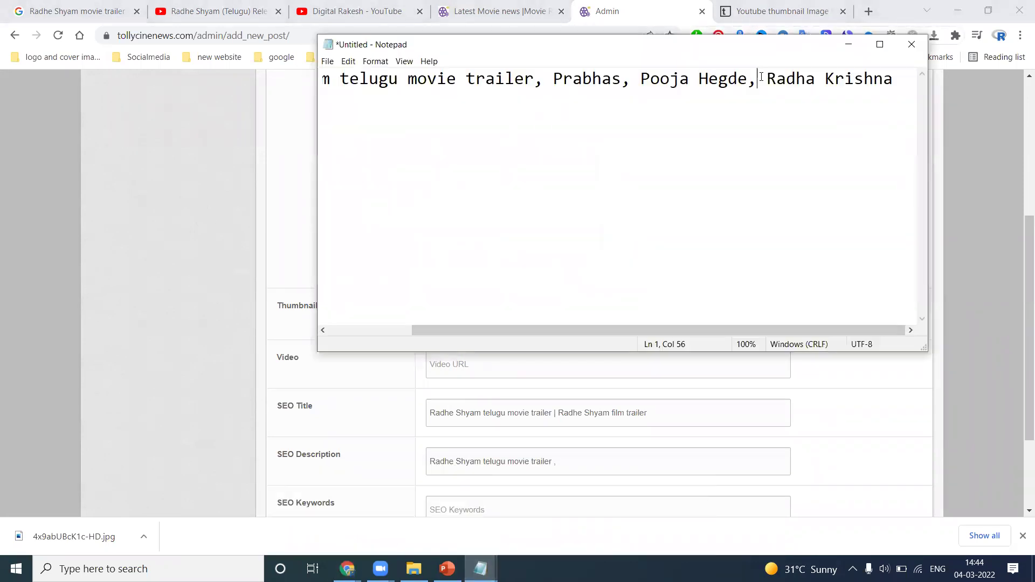
key("ctrl+a")
key("ctrl+c")
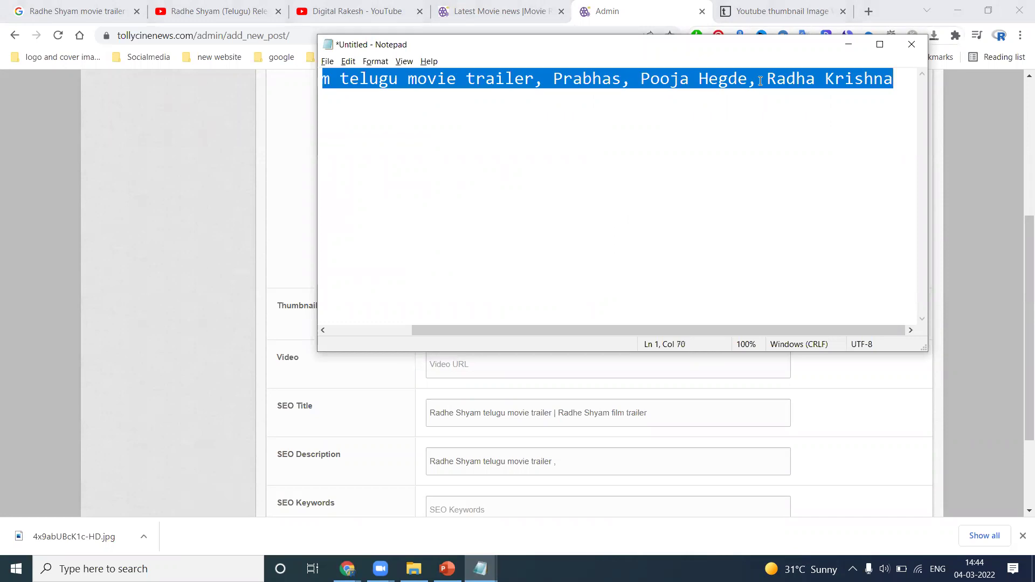
key("alt+Tab")
left_click(568, 462)
key("ctrl+v")
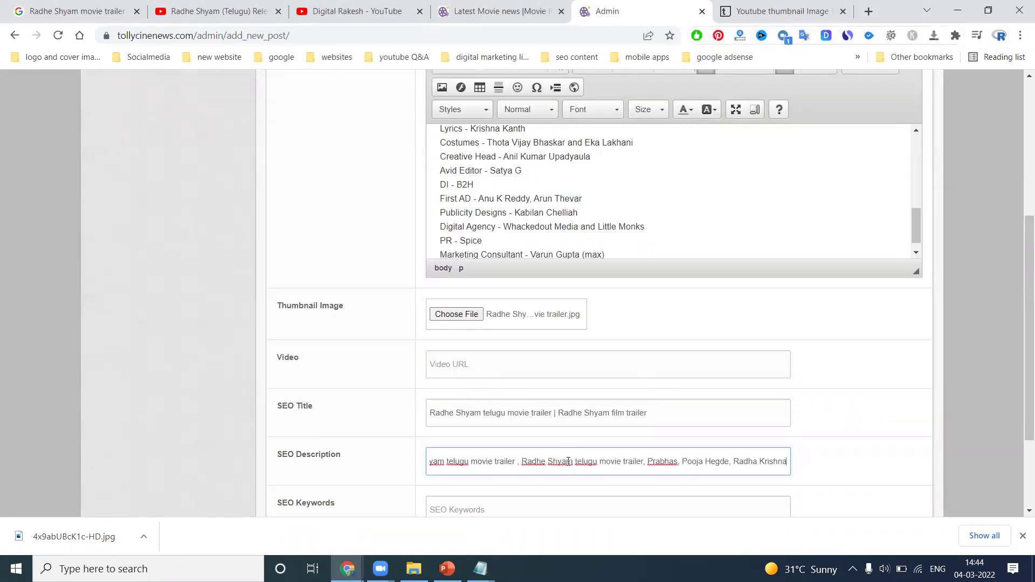
Step: Change the second phrase in the SEO Description to "Radhe Shyam film trailer"
double_click(592, 461)
key("Delete")
key("Delete")
key("Delete")
key("Delete")
key("Delete")
key("Delete")
type("film")
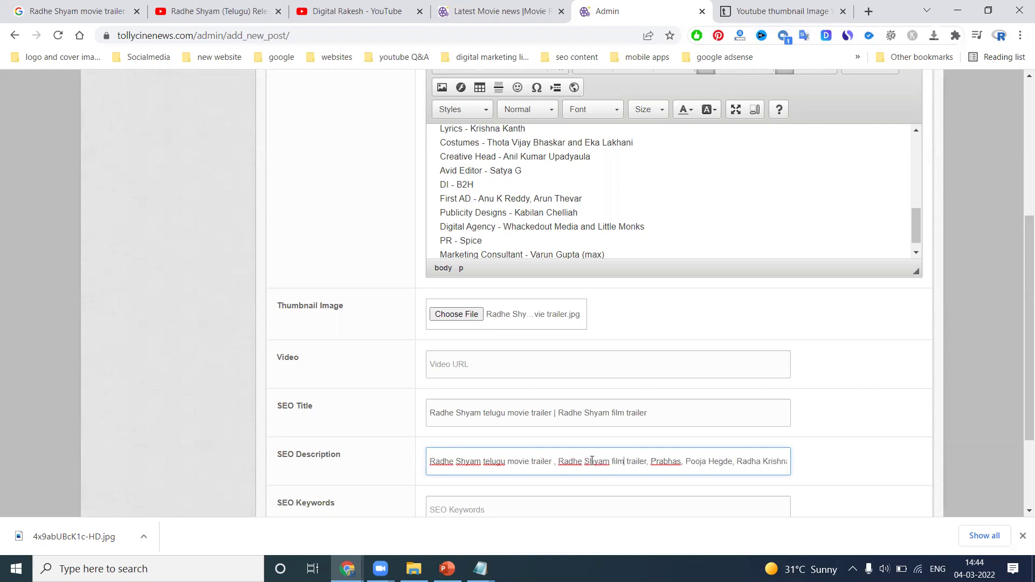
Step: Copy the full SEO Description text into SEO Keywords and submit the post
key("ctrl+a")
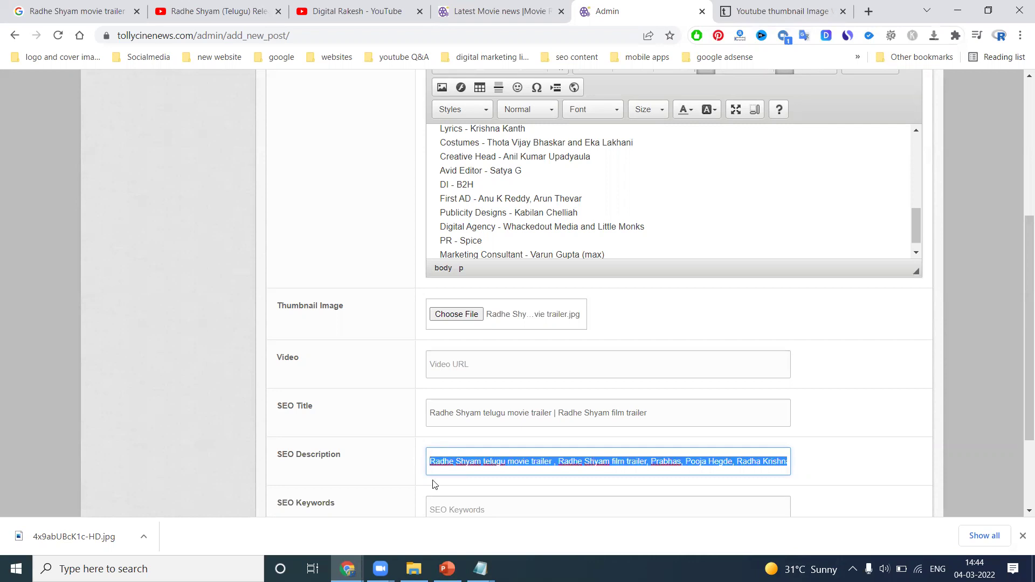
left_click(434, 510)
type("Radhe Shyam telugu movie trailer , Radhe Shyam film trailer, Prabhas, Pooja Hegde, Radha Krishna")
scroll(817, 302, "down", 2)
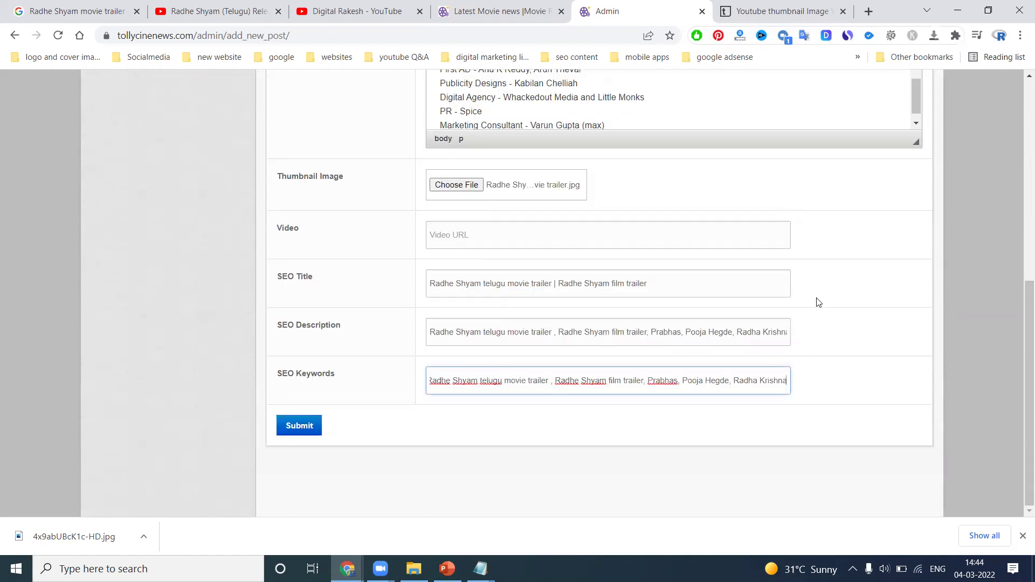
left_click(298, 426)
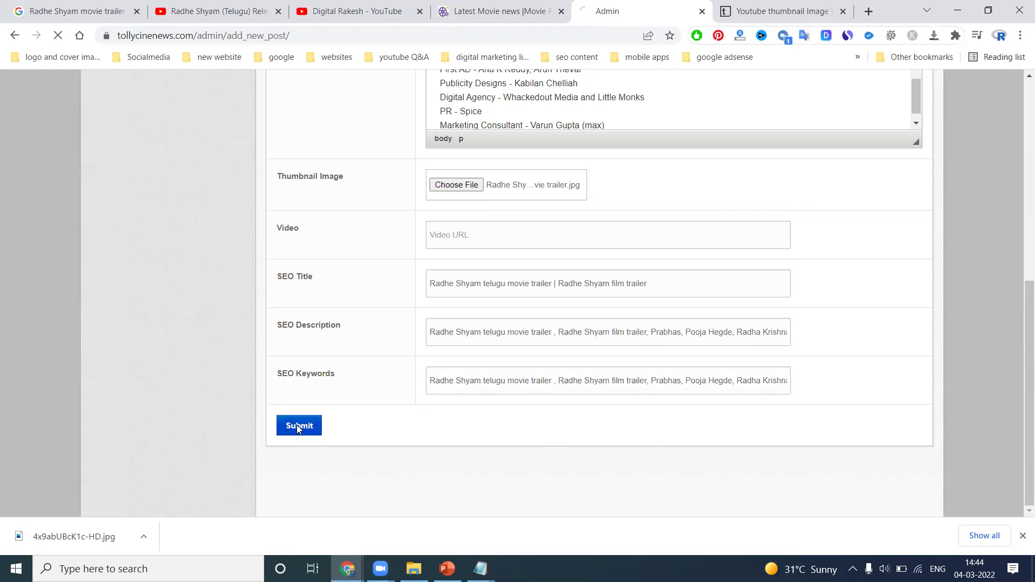
Step: Open the published "Radhe Shyam movie trailer" post from the public site's Movie News category
left_click(542, 8)
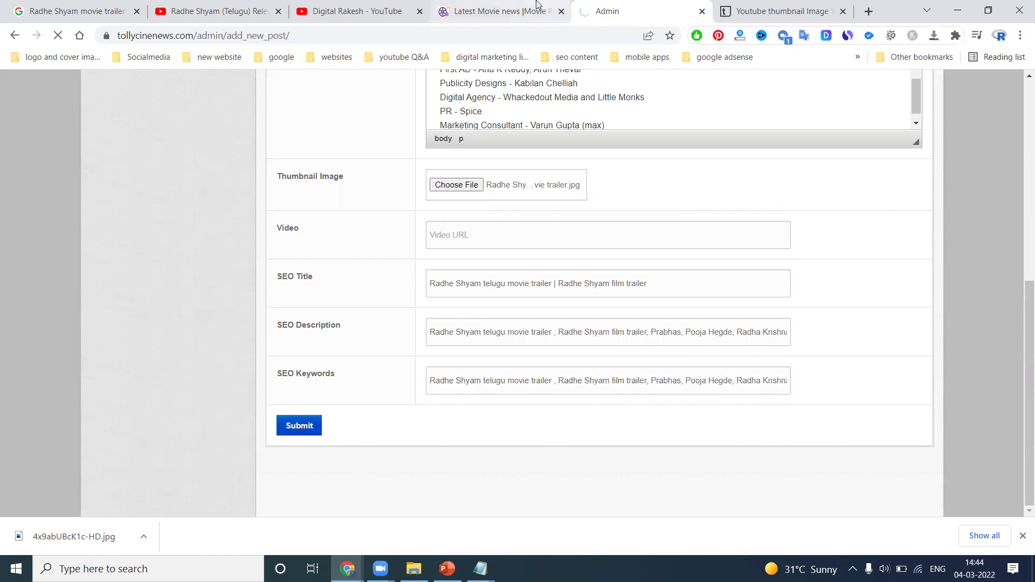
left_click(241, 200)
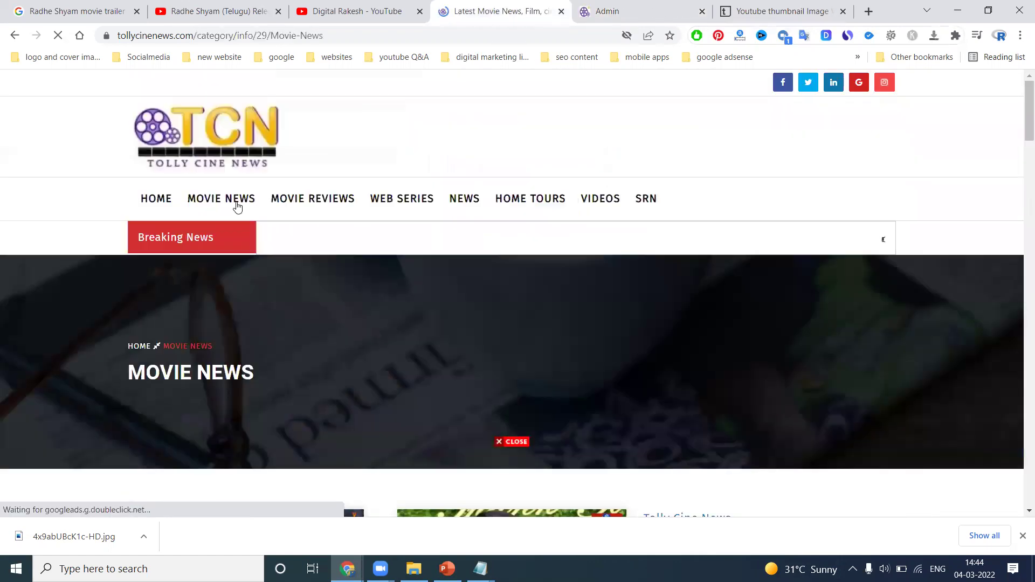
scroll(243, 208, "down", 5)
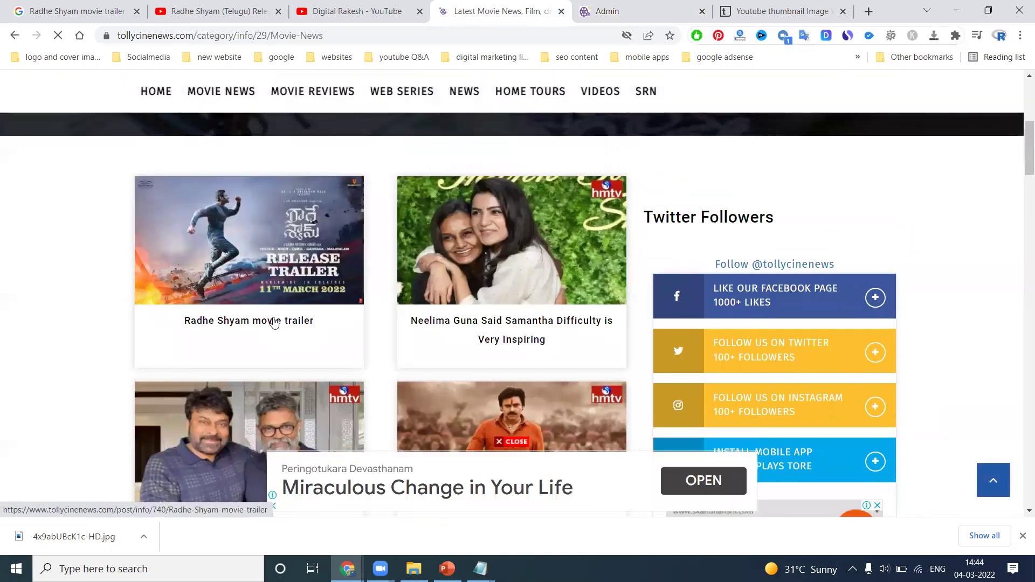
left_click(301, 198)
Step: Paste the post's URL into a new maximized Notepad note, highlight its "Radhe-Shyam-movie-trailer" part, and minimize the note
left_click(320, 36)
key("ctrl+c")
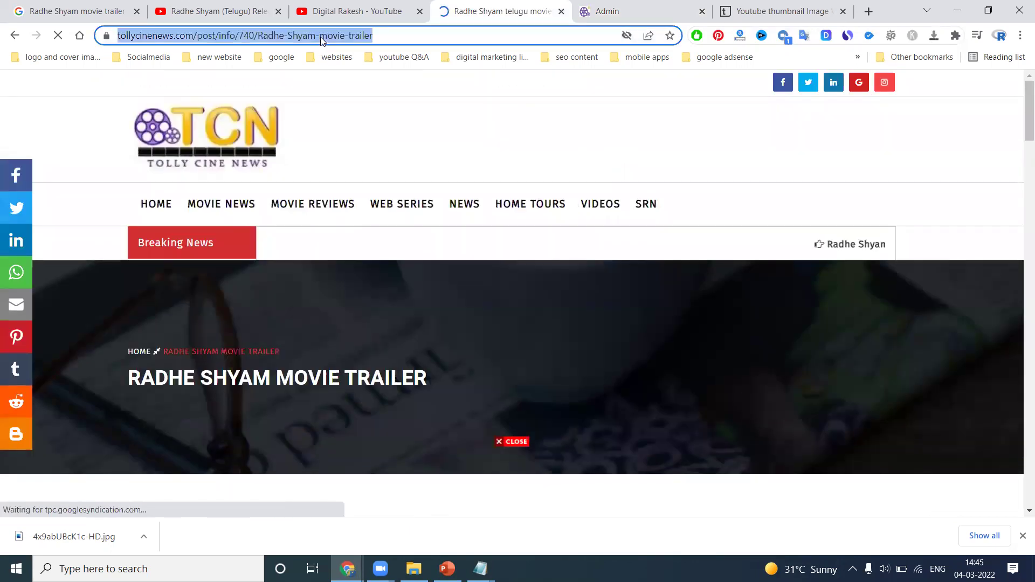
key("super+r")
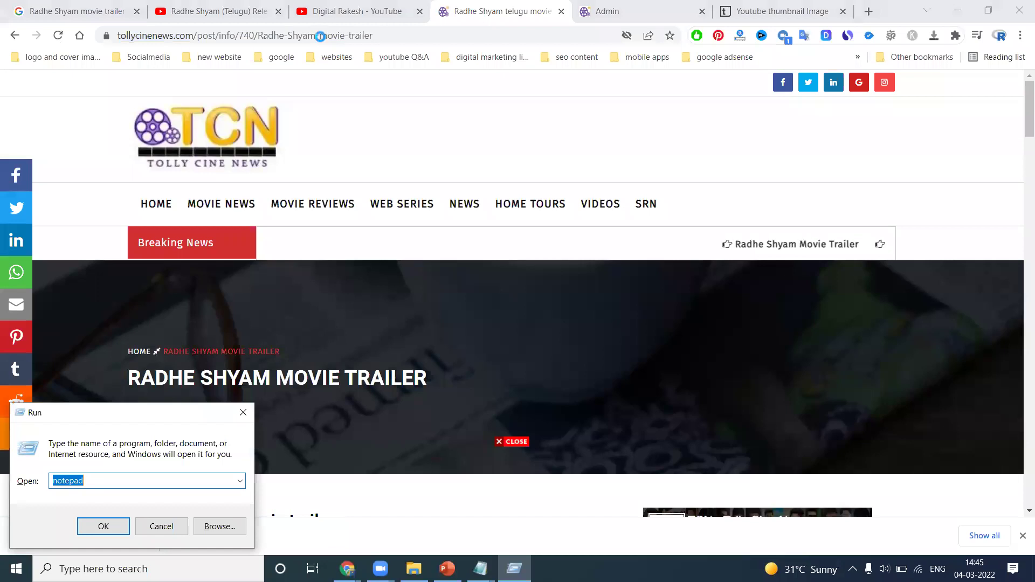
key("Return")
key("ctrl+v")
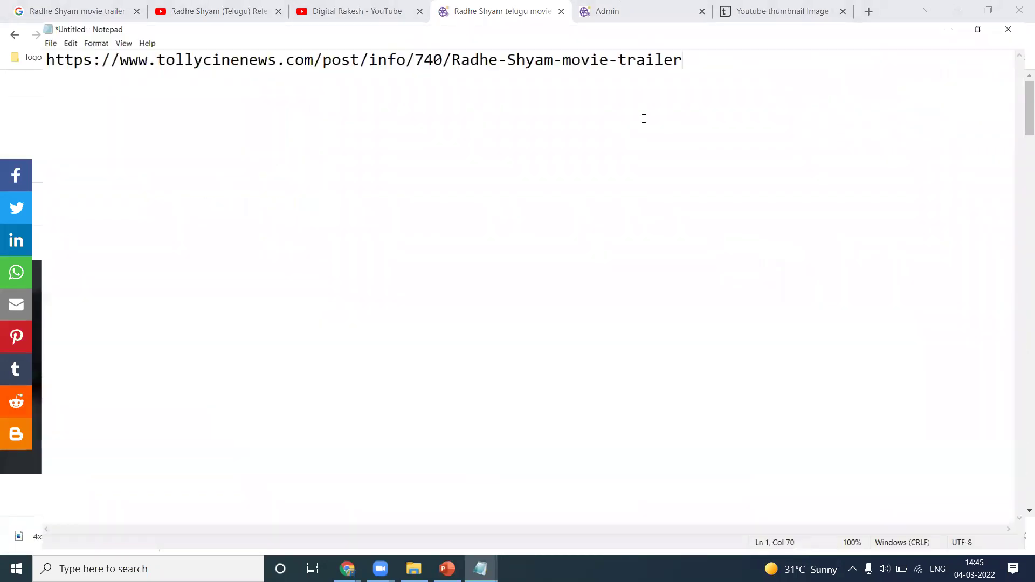
left_click(880, 45)
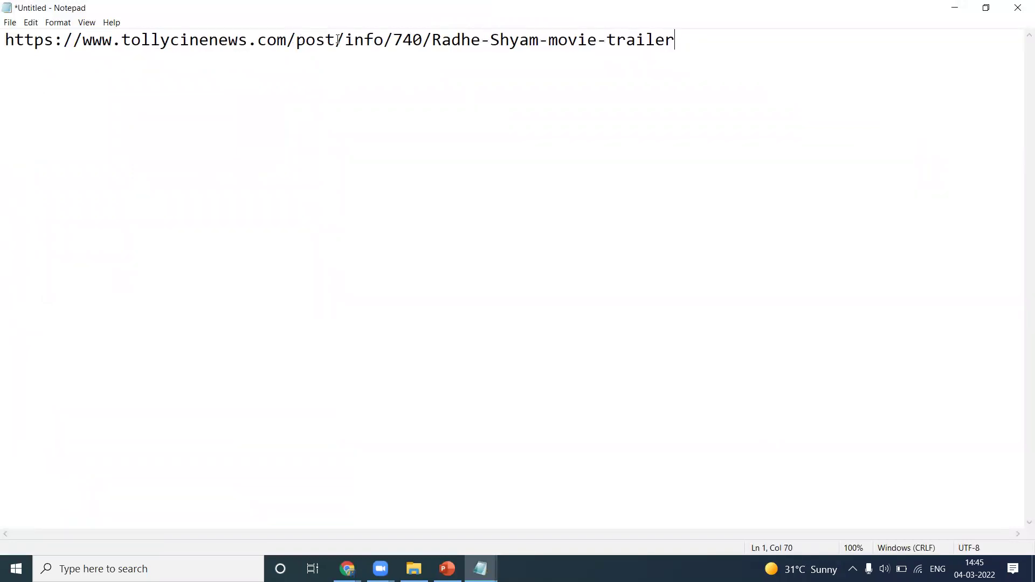
left_click_drag(423, 40, 679, 48)
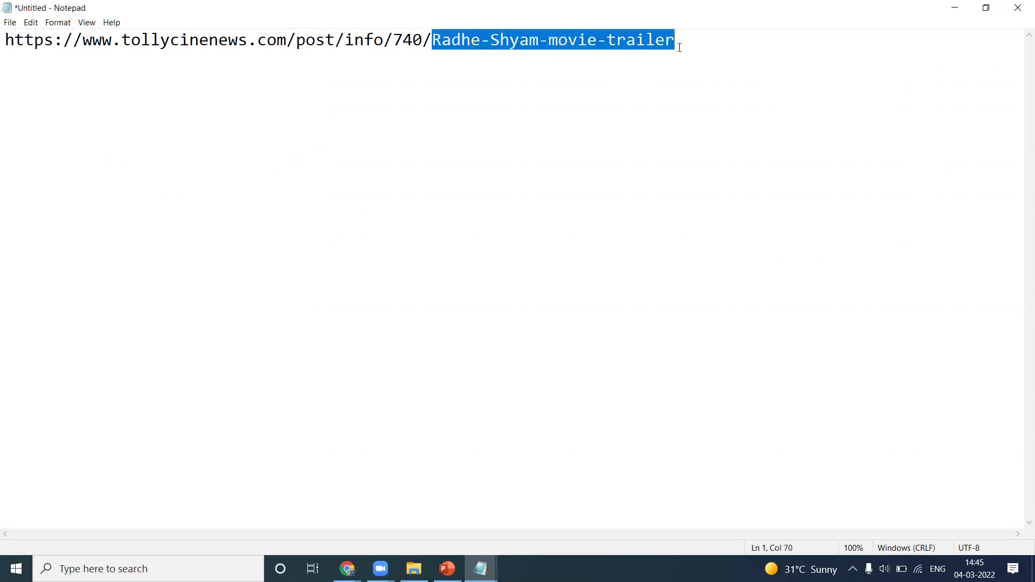
left_click(954, 9)
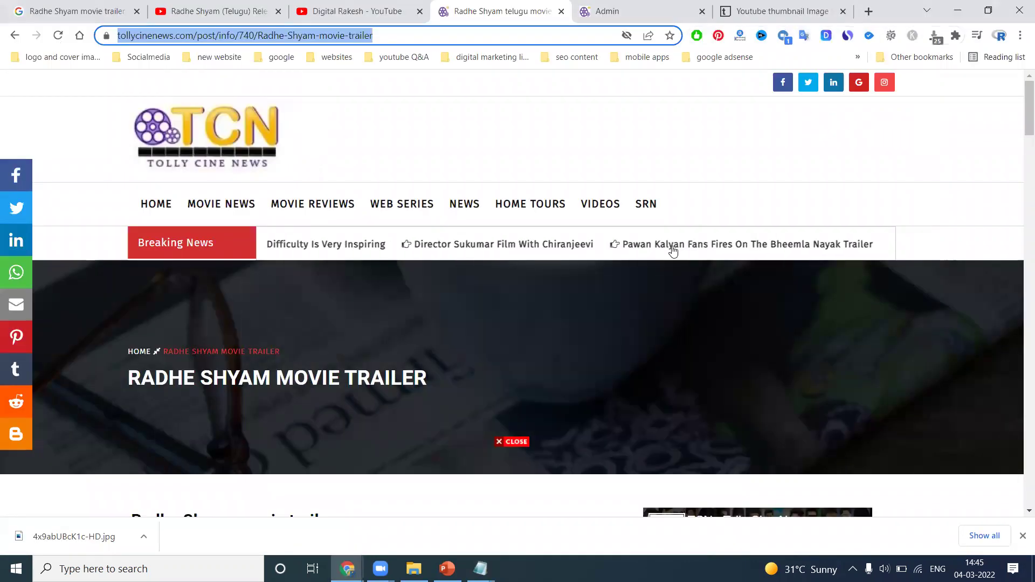
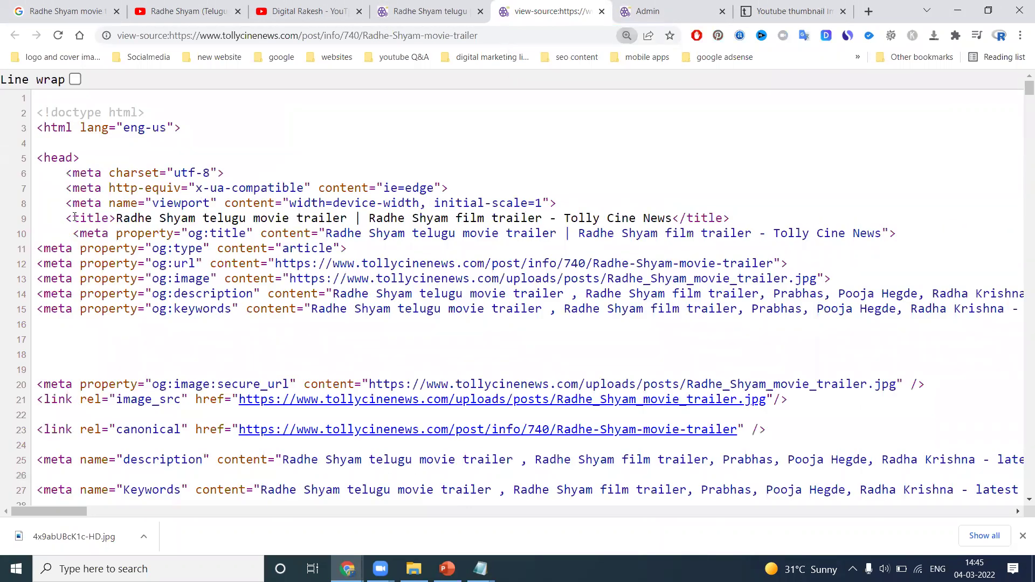
Step: Highlight the title tag line in the post's page source and examine the description and keywords meta tags below it
left_click_drag(69, 217, 729, 217)
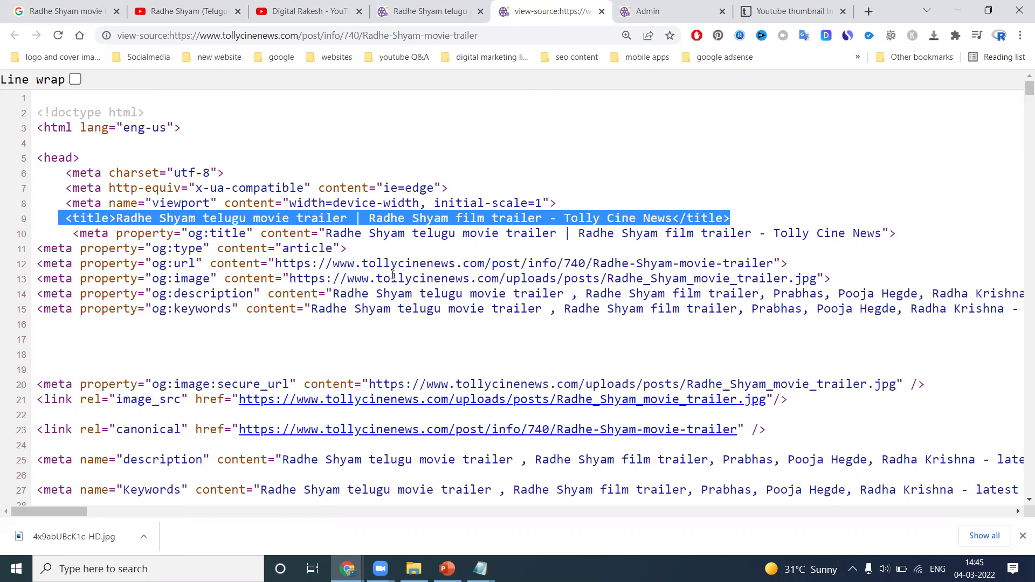
scroll(335, 280, "down", 1)
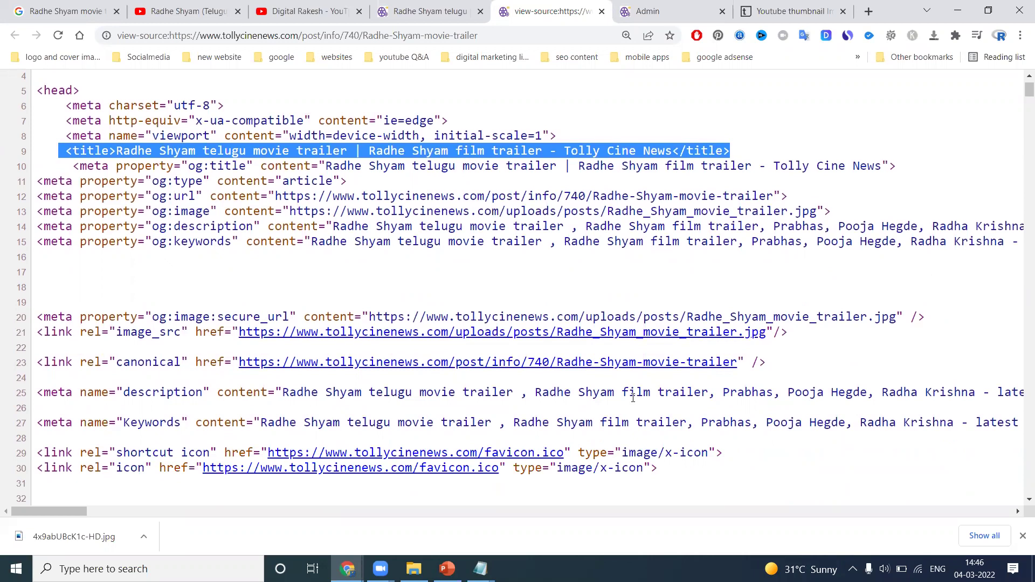
Step: Highlight the "latest telugu movie news, tollywood film" ending of the description meta tag, up to "tolly cine news", in the page source
left_click(666, 11)
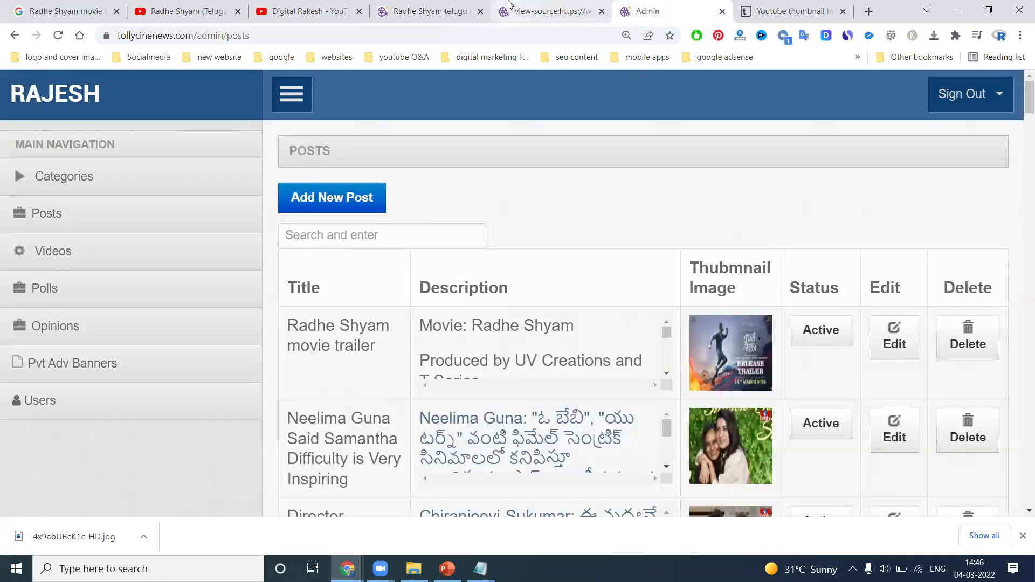
left_click(526, 8)
left_click_drag(70, 512, 130, 509)
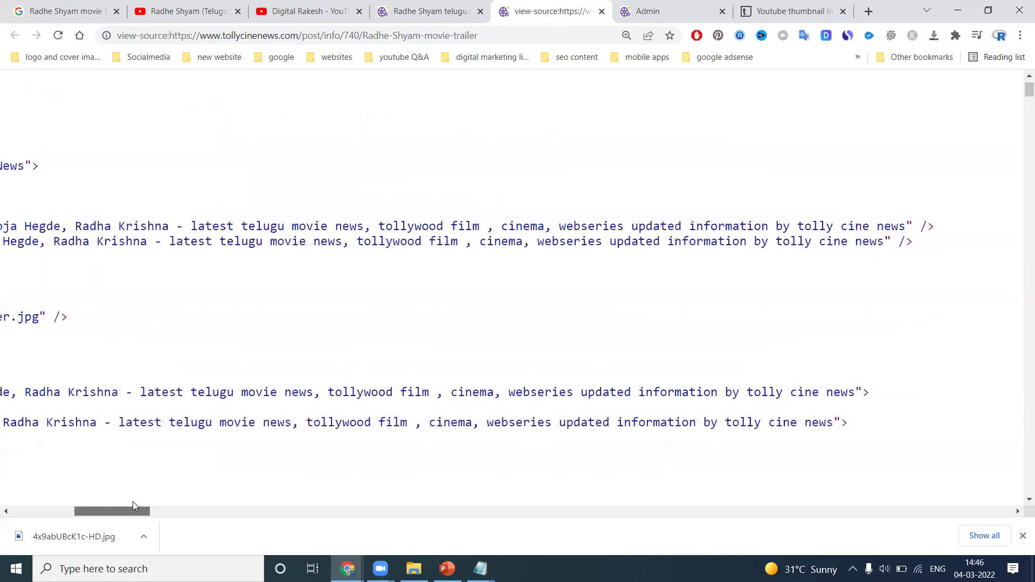
left_click_drag(139, 389, 853, 391)
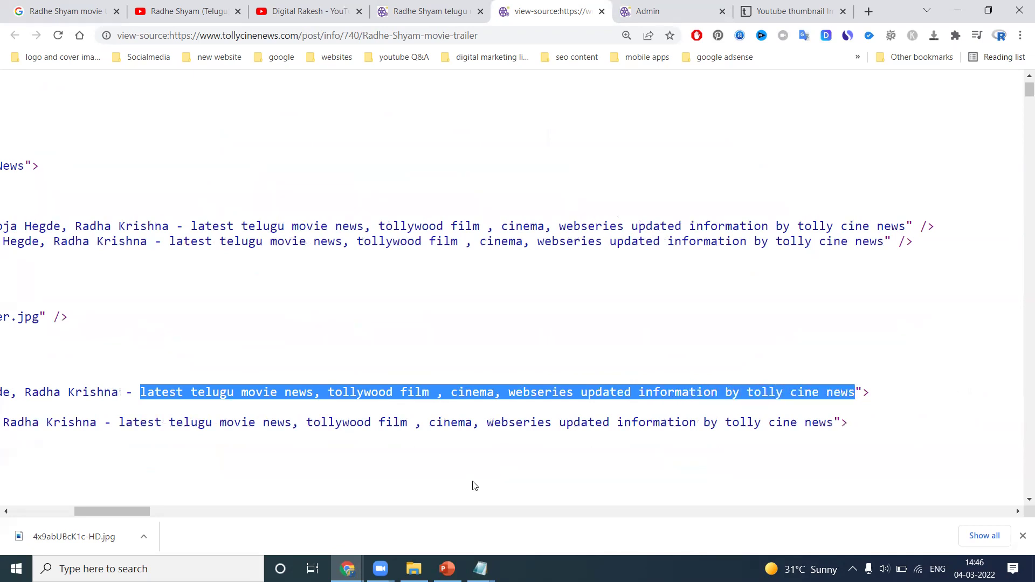
left_click_drag(106, 512, 26, 512)
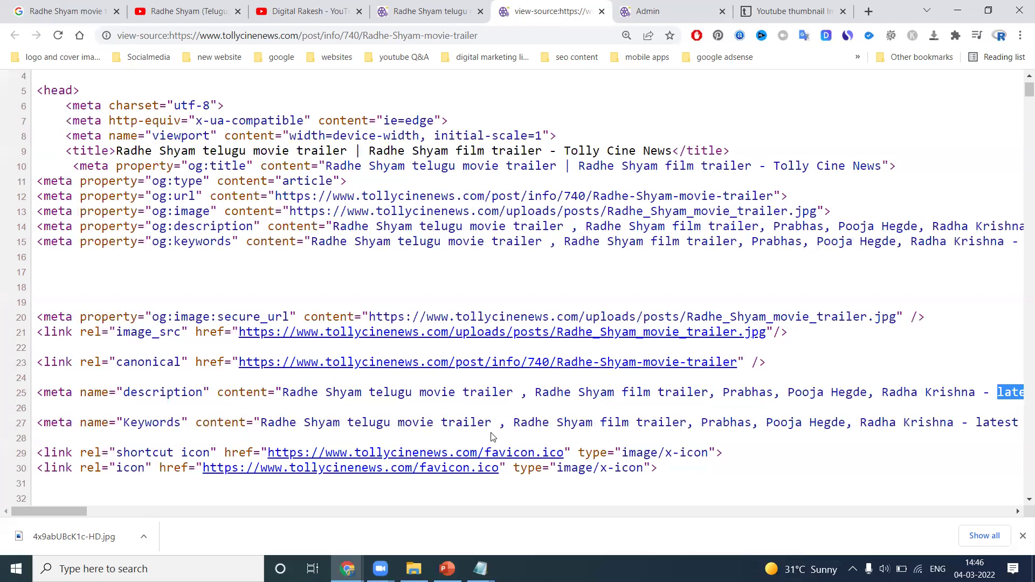
Step: Search Google for "telugu movie trailer" copied from the Keywords meta tag, look through the results, and return to the Google home page
left_click_drag(492, 424, 349, 421)
key("ctrl+c")
left_click(54, 10)
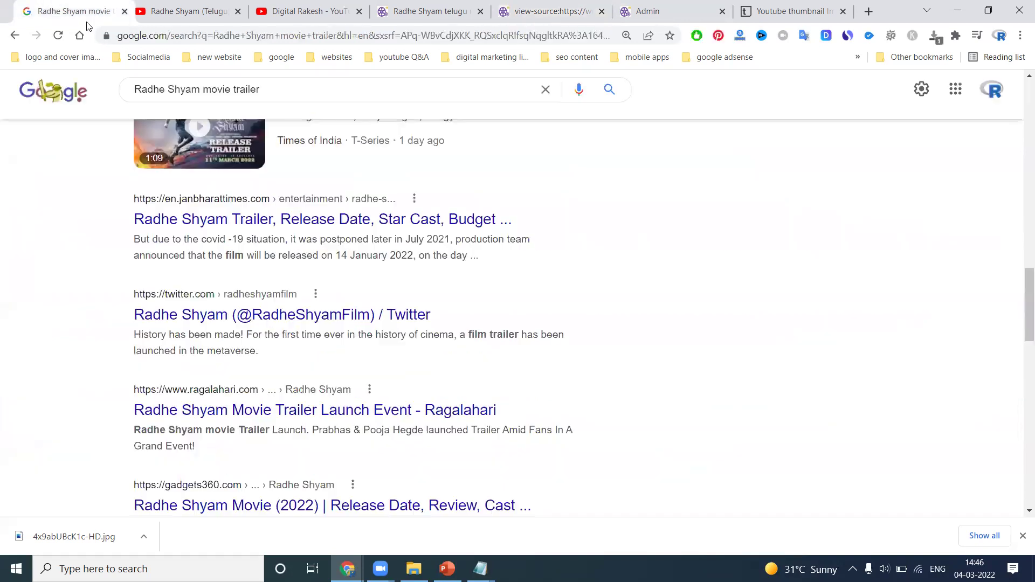
left_click(182, 81)
key("ctrl+v")
key("Return")
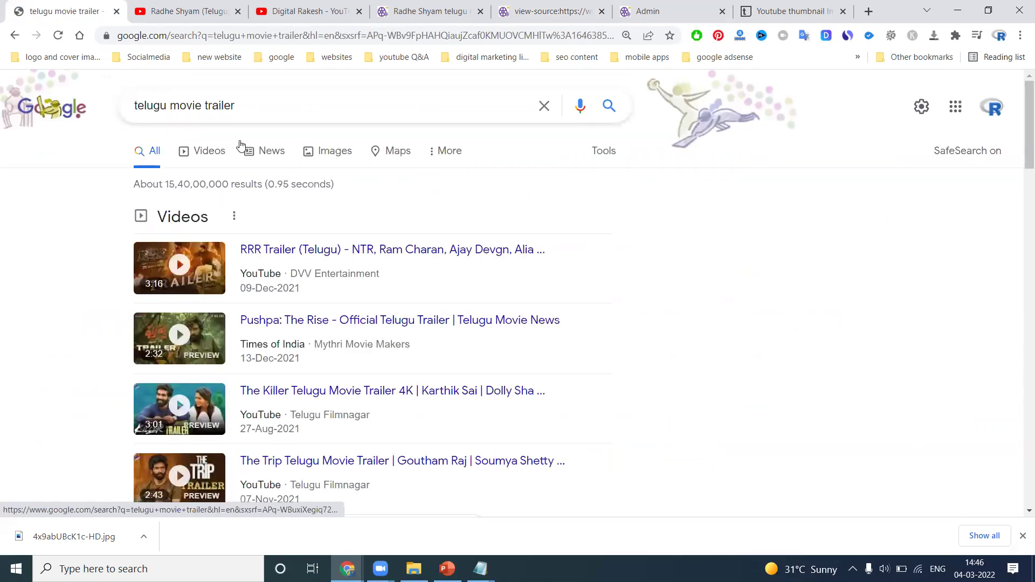
scroll(240, 146, "down", 6)
scroll(246, 149, "down", 3)
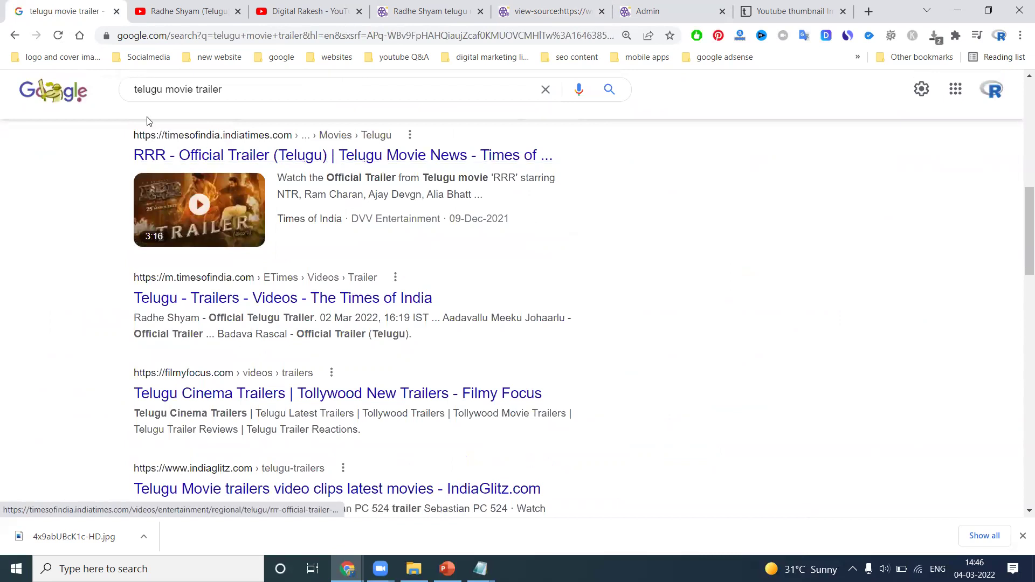
left_click(29, 92)
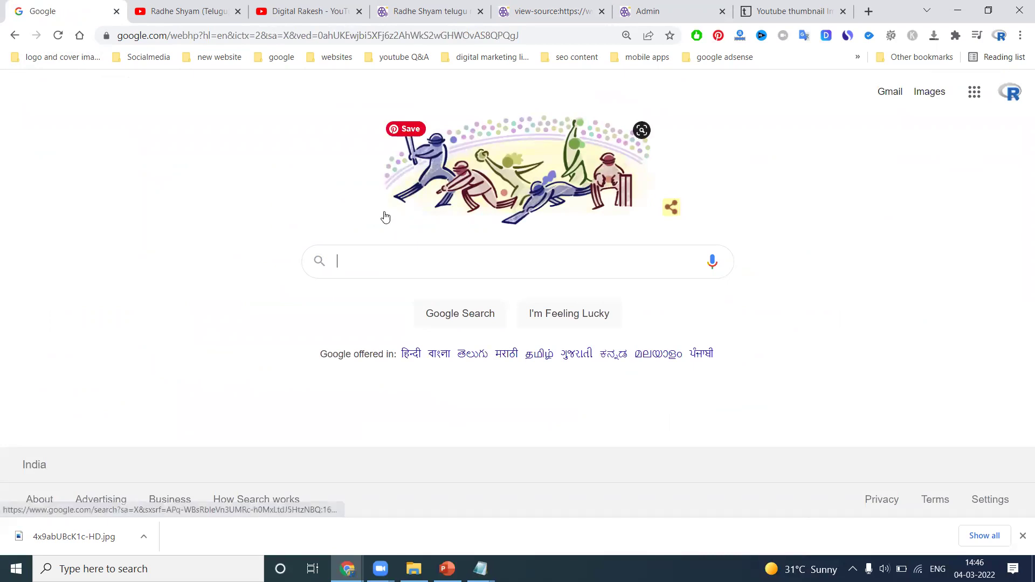
Step: Switch to PowerPoint to review the ALT TAG slide and return to the browser
left_click(447, 569)
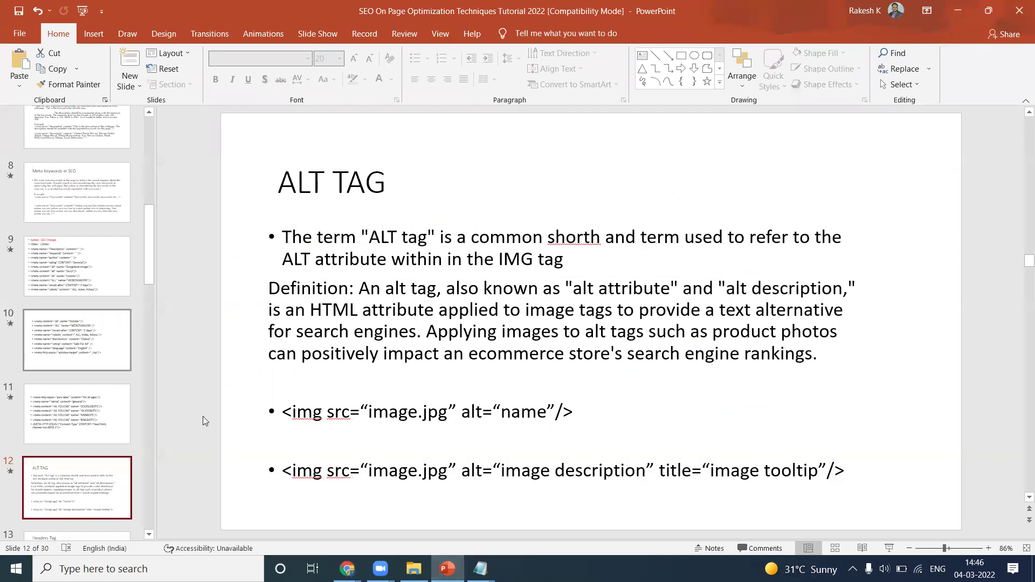
scroll(81, 458, "down", 3)
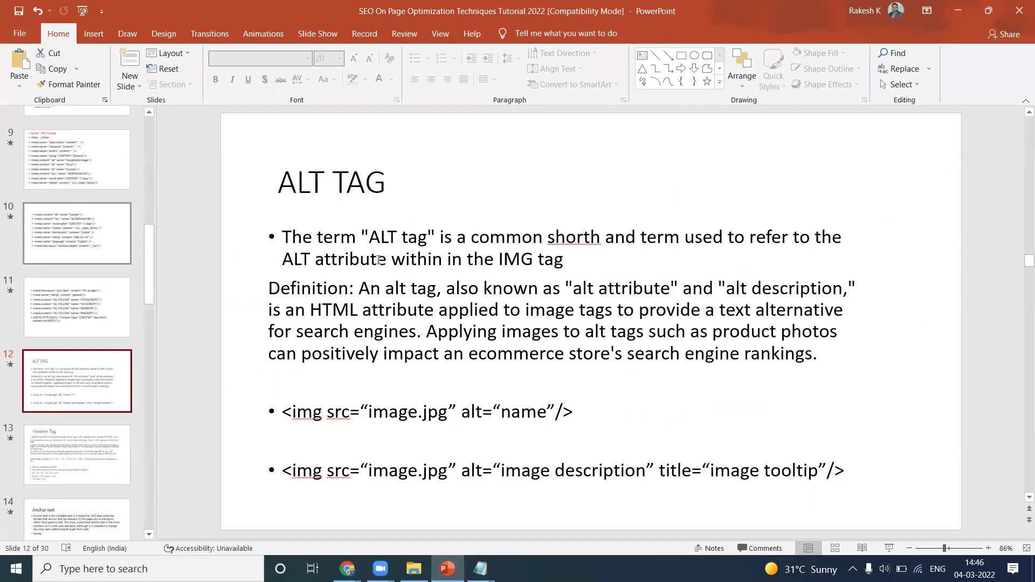
key("alt+Tab")
Step: Open the published post's page source again and find the "alt=" attribute of the Radhe_Shyam_movie_trailer.jpg image
left_click(403, 20)
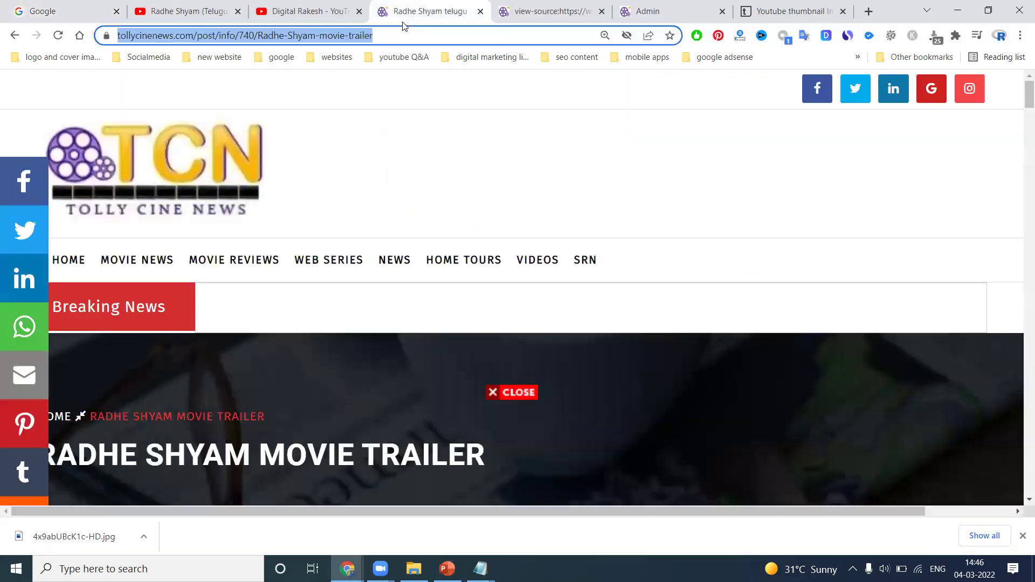
key("ctrl+minus")
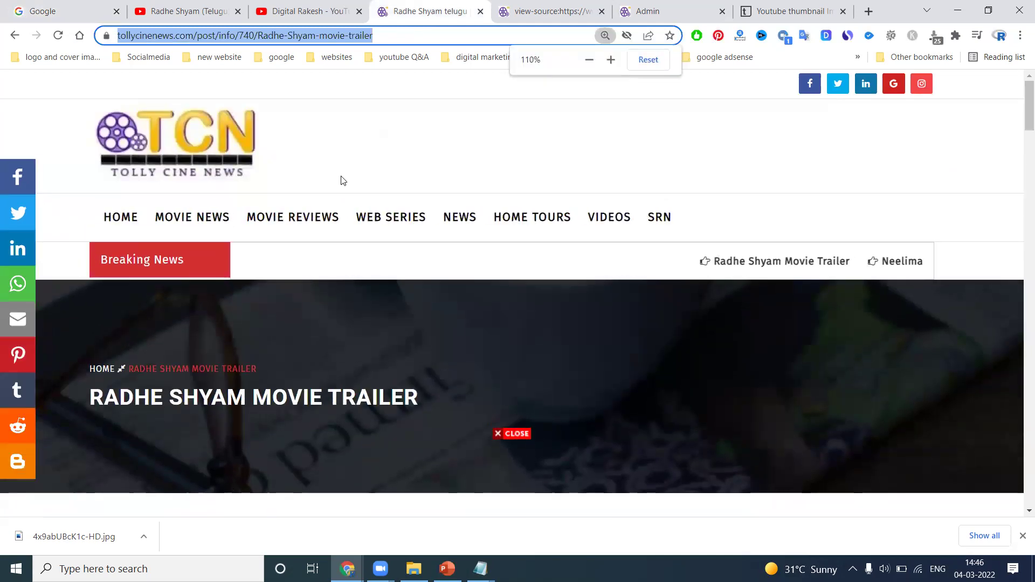
key("ctrl+u")
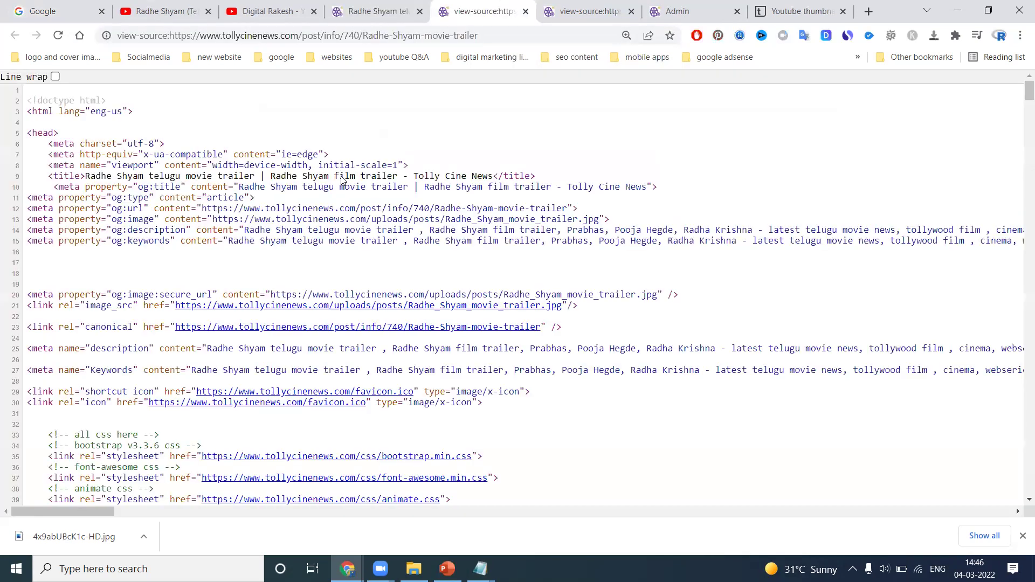
key("ctrl+f")
type("alt=")
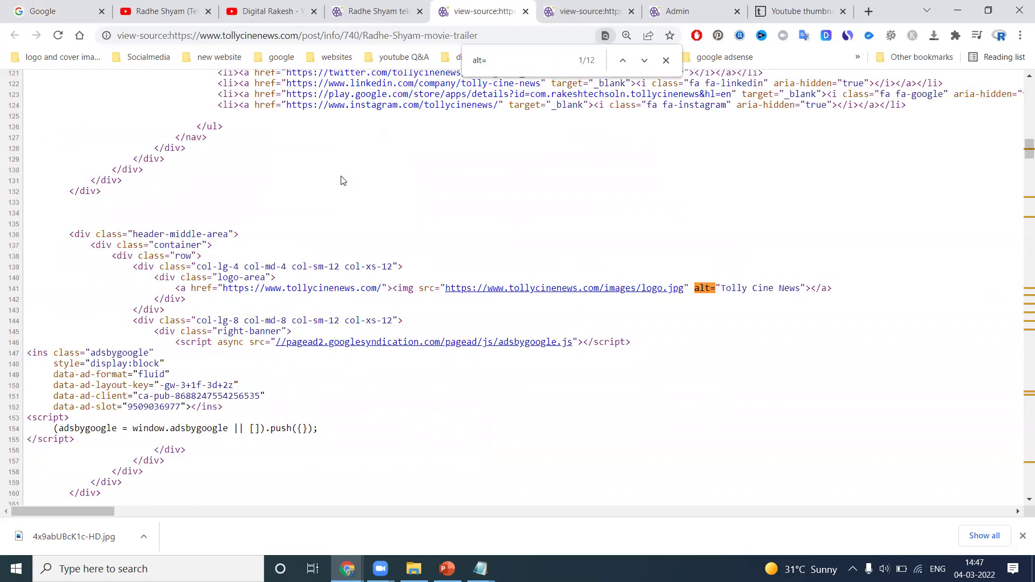
key("Return")
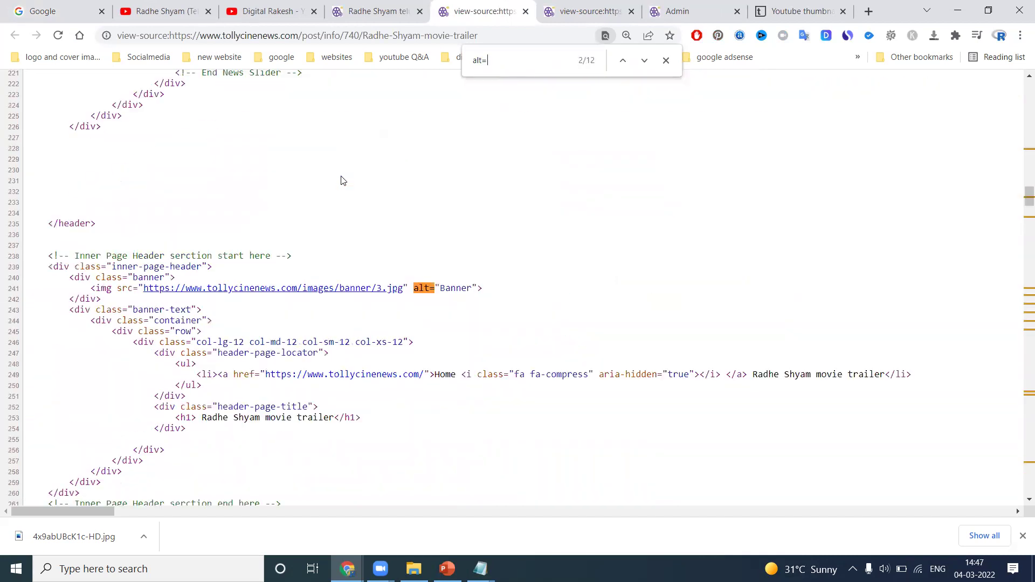
key("Return")
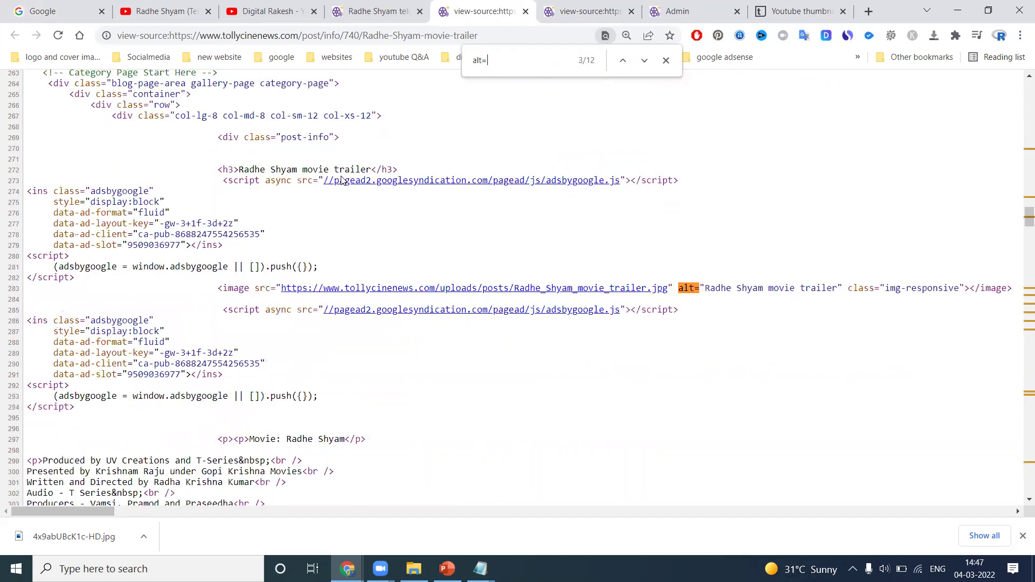
Step: View the linked Radhe_Shyam_movie_trailer.jpg image, and draw a freehand ring around its URL and alt text in the page source
left_click(633, 289)
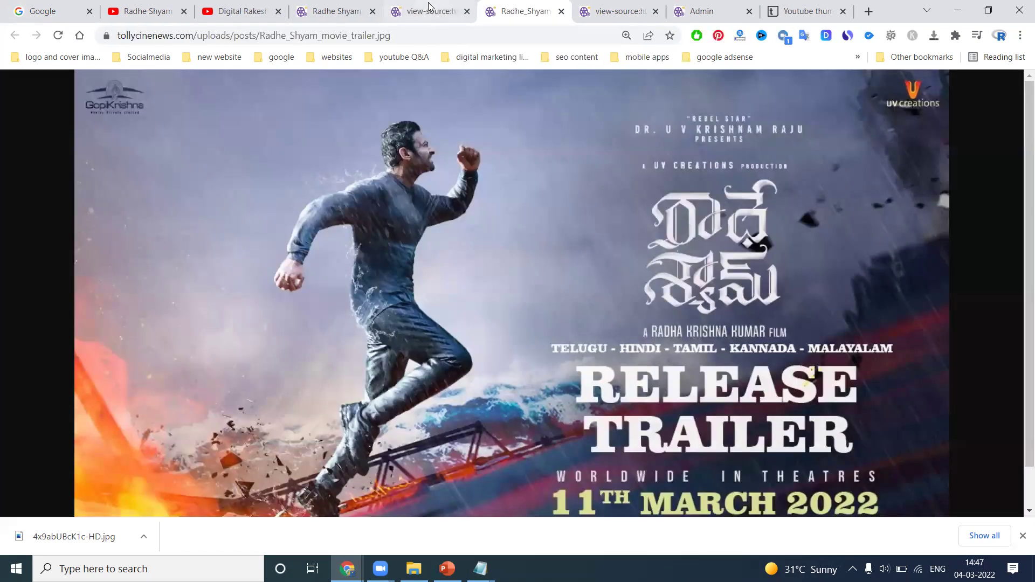
left_click(429, 8)
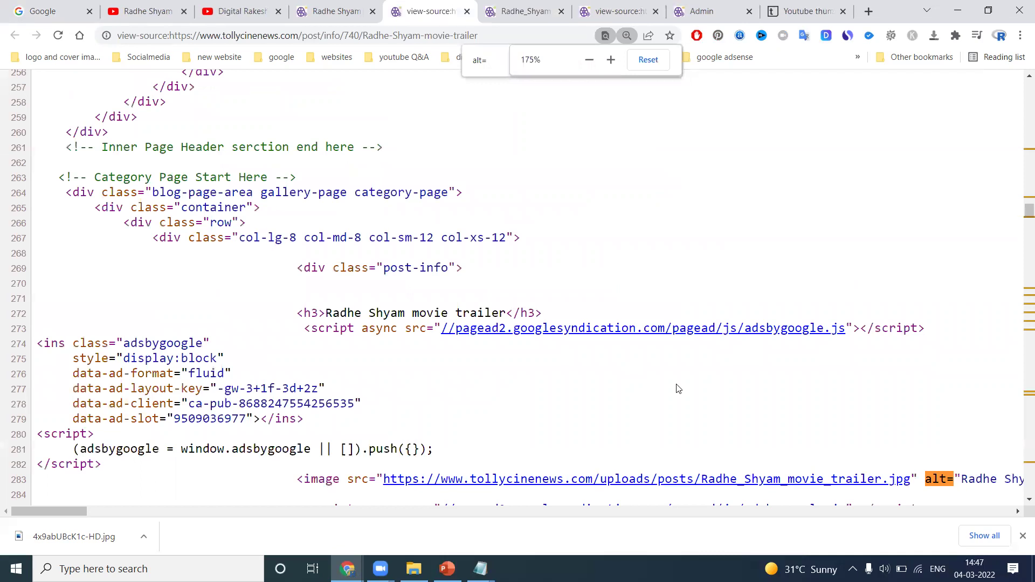
scroll(678, 389, "down", 3)
key("ctrl+plus")
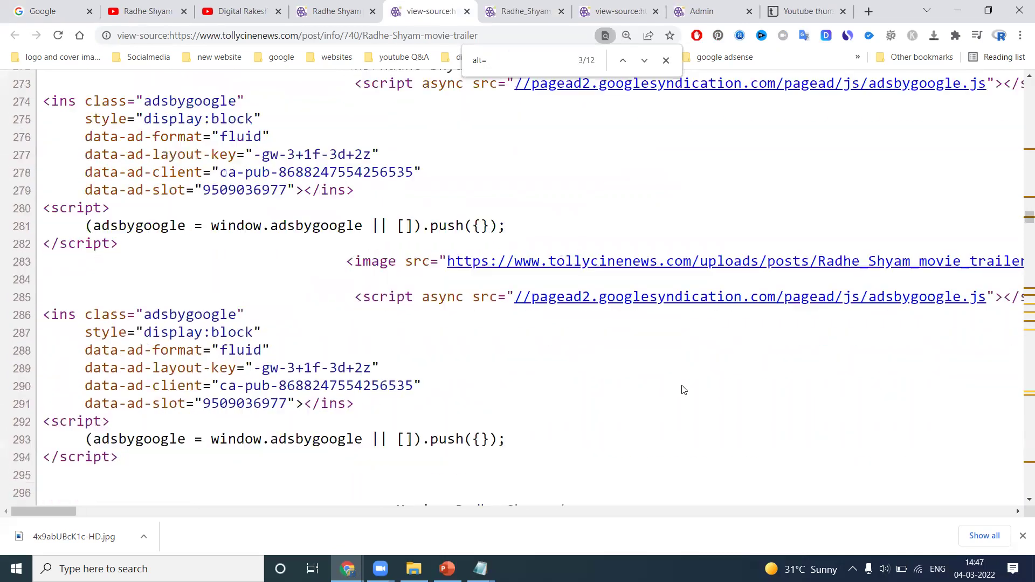
left_click_drag(59, 512, 94, 499)
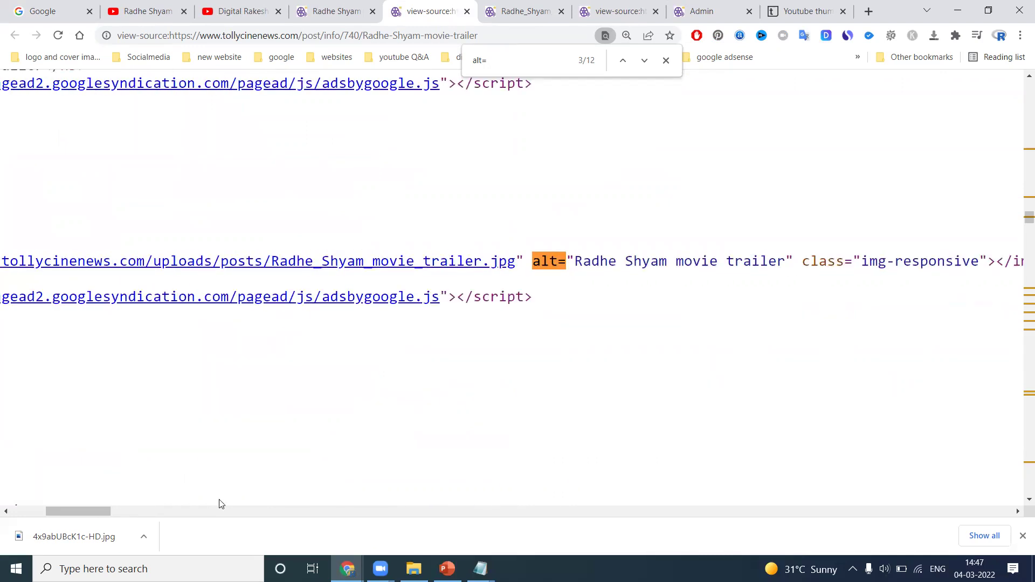
mouse_move(798, 283)
left_mouse_down()
mouse_move(723, 224)
mouse_move(204, 202)
mouse_move(9, 250)
mouse_move(137, 283)
mouse_move(798, 272)
left_mouse_up()
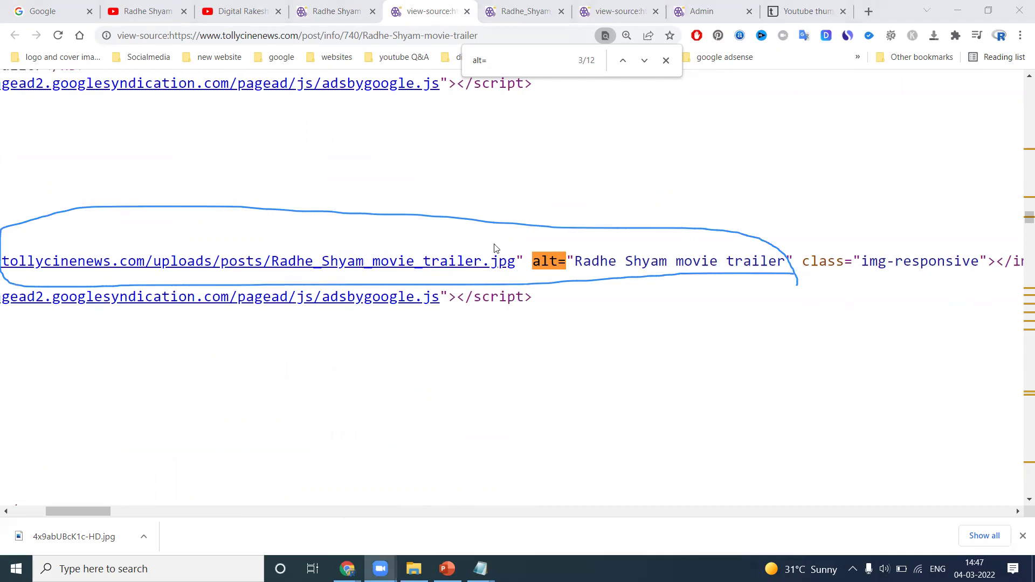
Step: Reopen the linked trailer image from the source, close both image pages, and highlight the word "alt" in the image tag
left_click(458, 263)
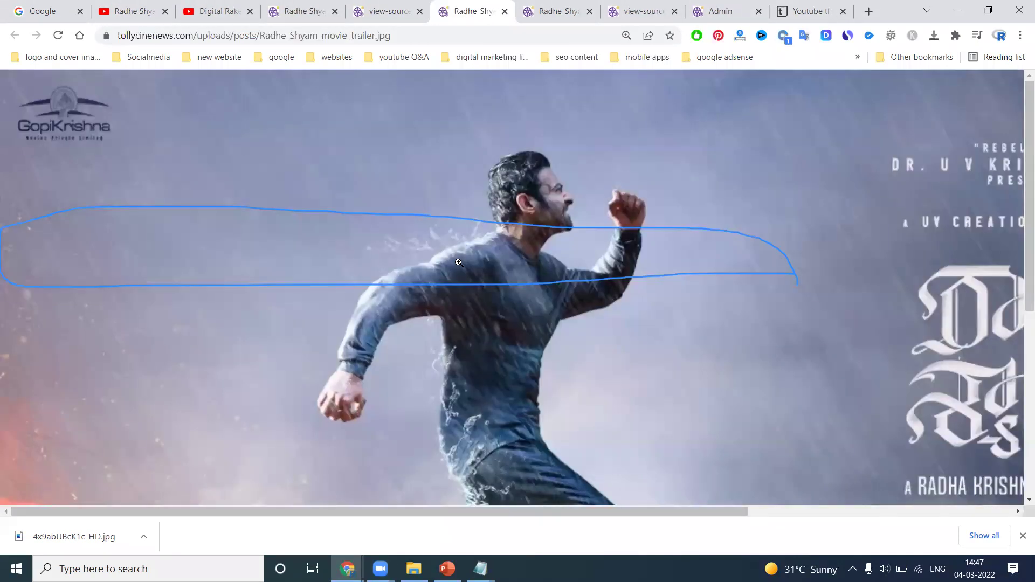
left_click(504, 11)
left_click(499, 15)
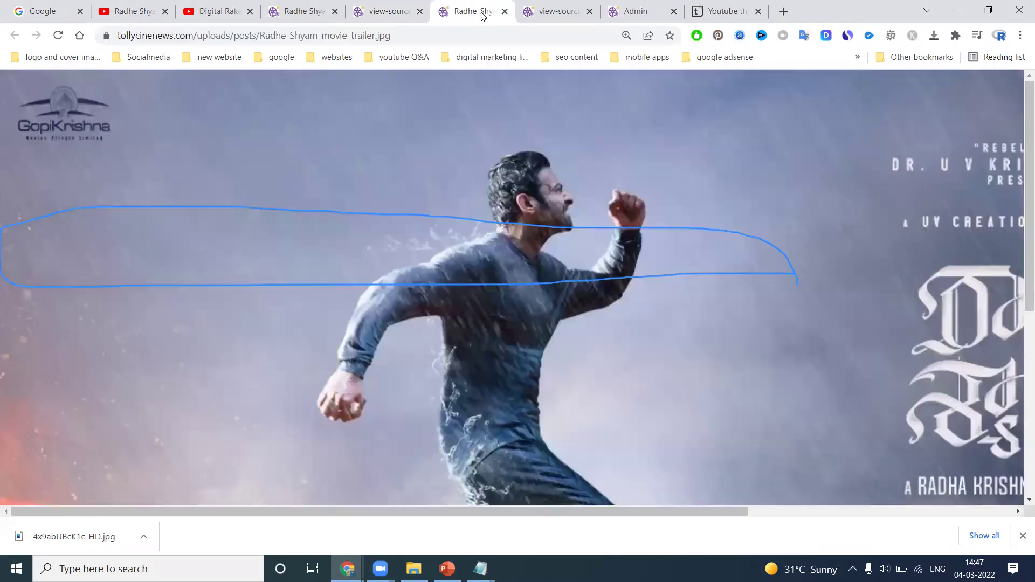
left_click(504, 12)
left_click(401, 16)
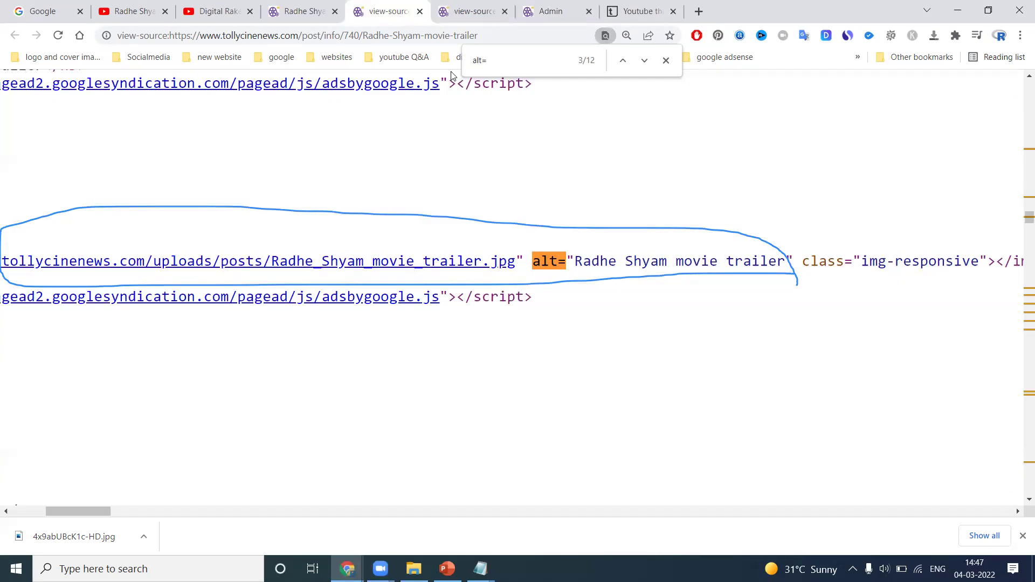
left_click_drag(559, 260, 533, 260)
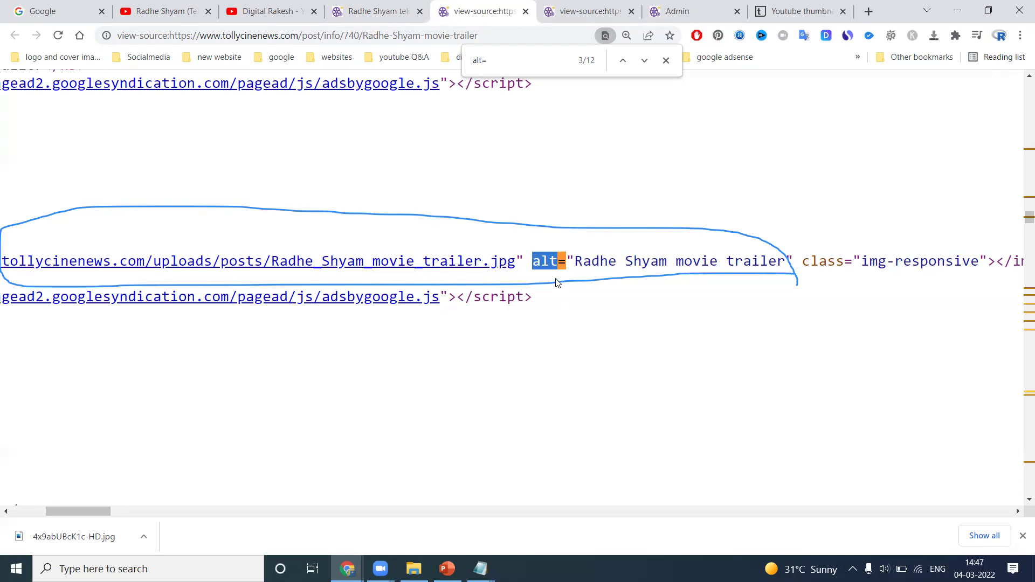
Step: Switch to PowerPoint, show the Headers Tag slide, and minimize the presentation
mouse_move(447, 569)
left_click(447, 504)
left_click(61, 459)
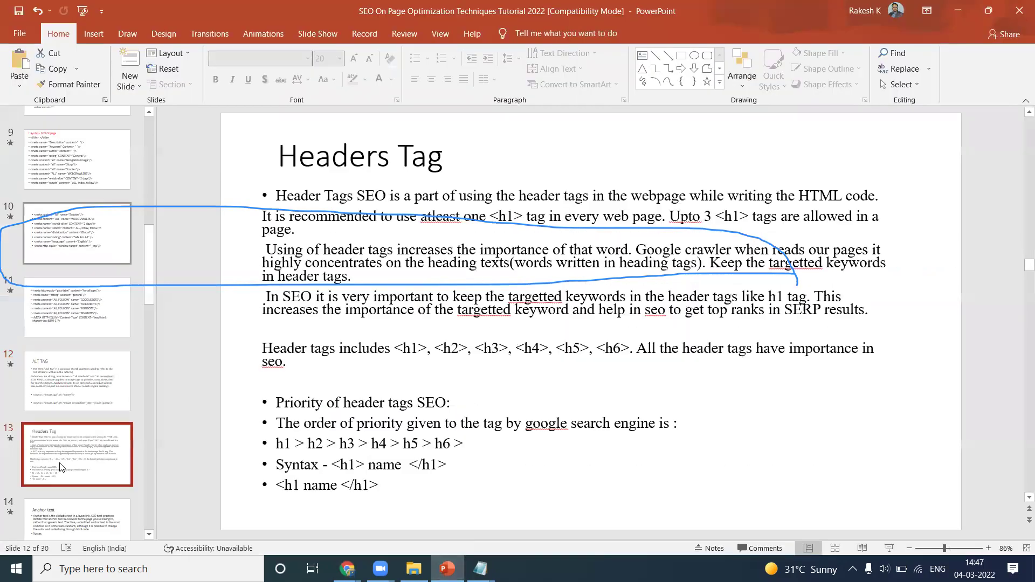
left_click(970, 9)
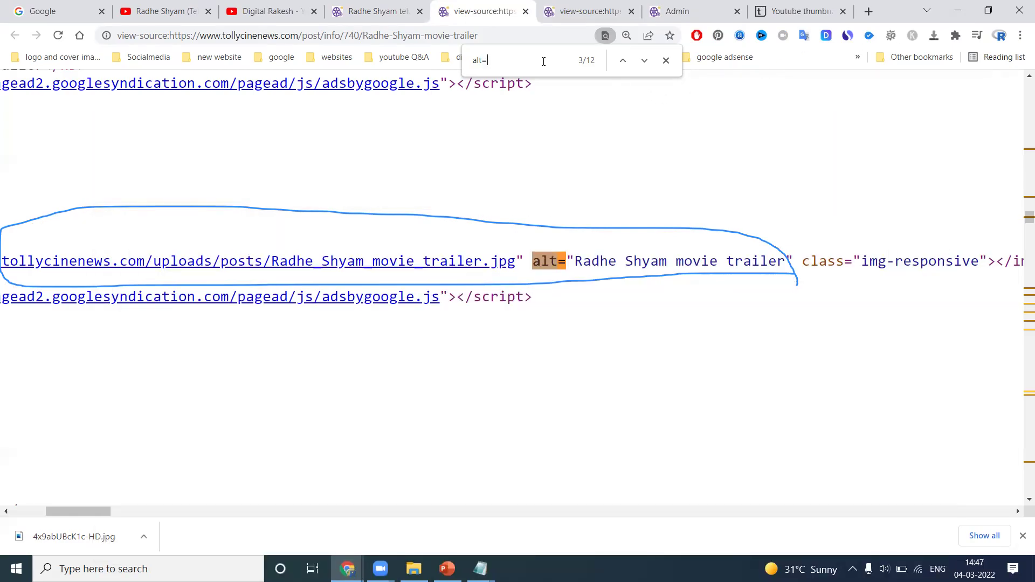
Step: Examine the "Radhe Shyam movie trailer" banner title and article heading on the published post
left_click(377, 11)
key("ctrl+minus")
key("ctrl+minus")
key("ctrl+minus")
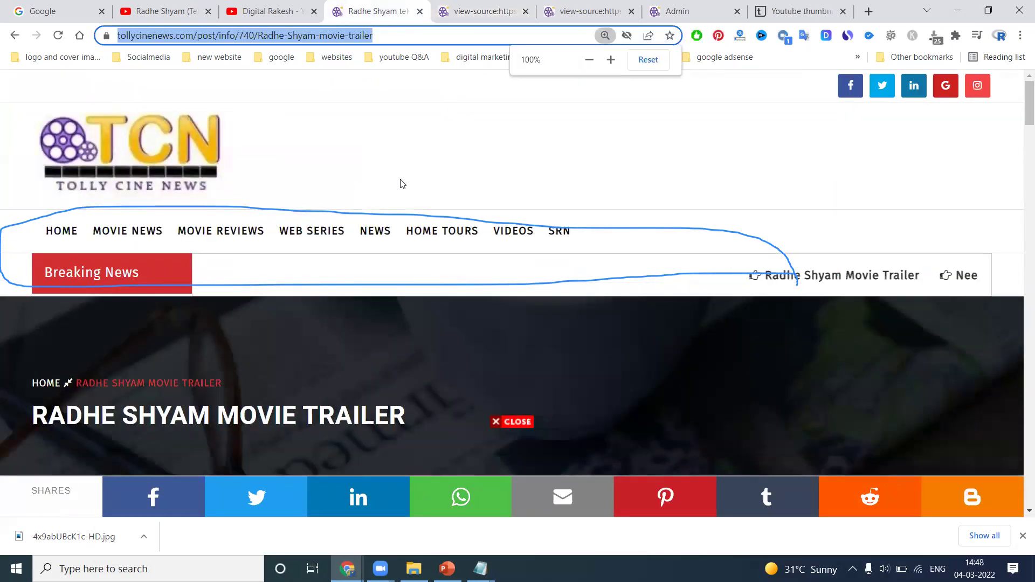
scroll(403, 188, "down", 3)
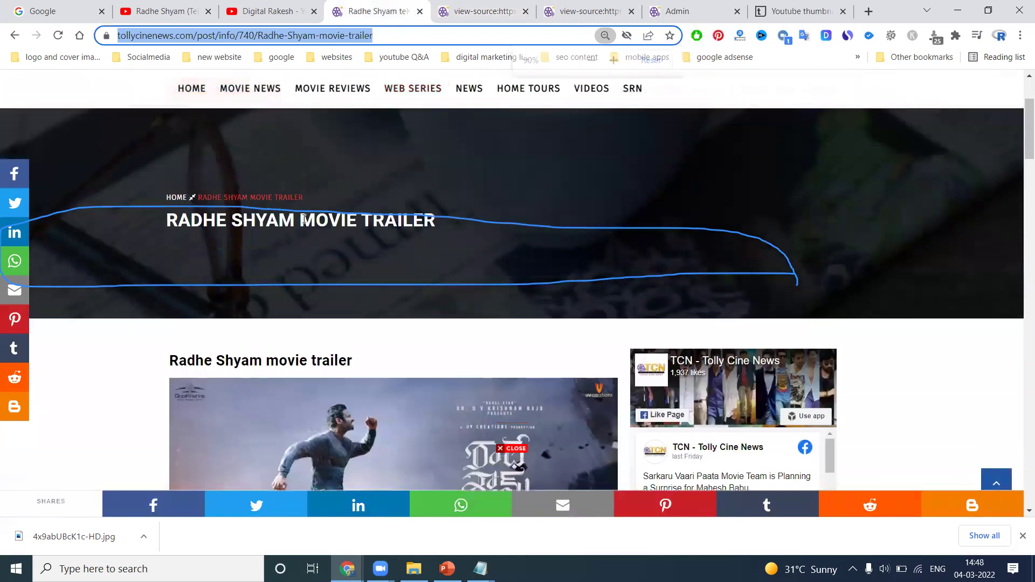
scroll(293, 250, "up", 2)
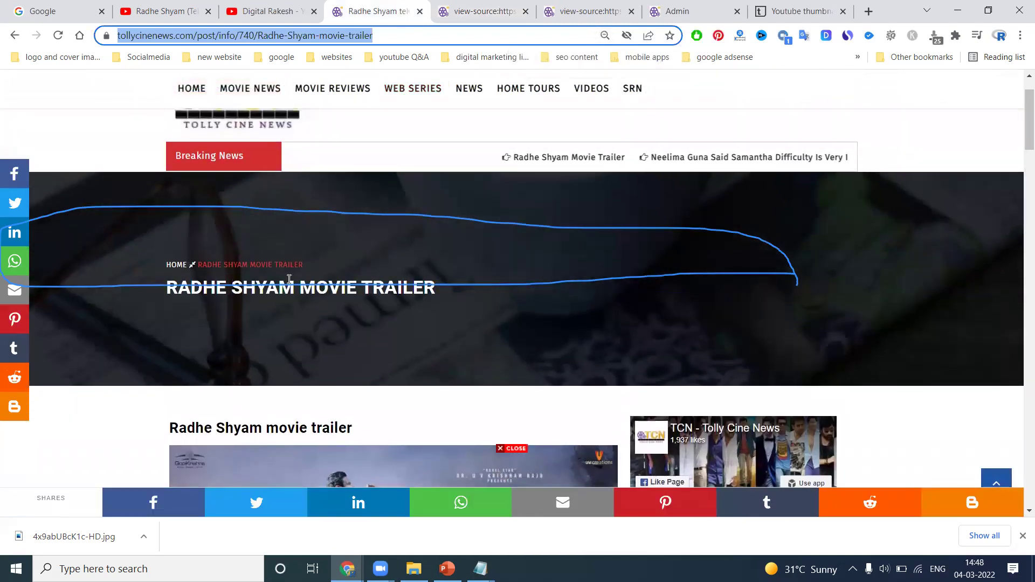
scroll(286, 270, "down", 2)
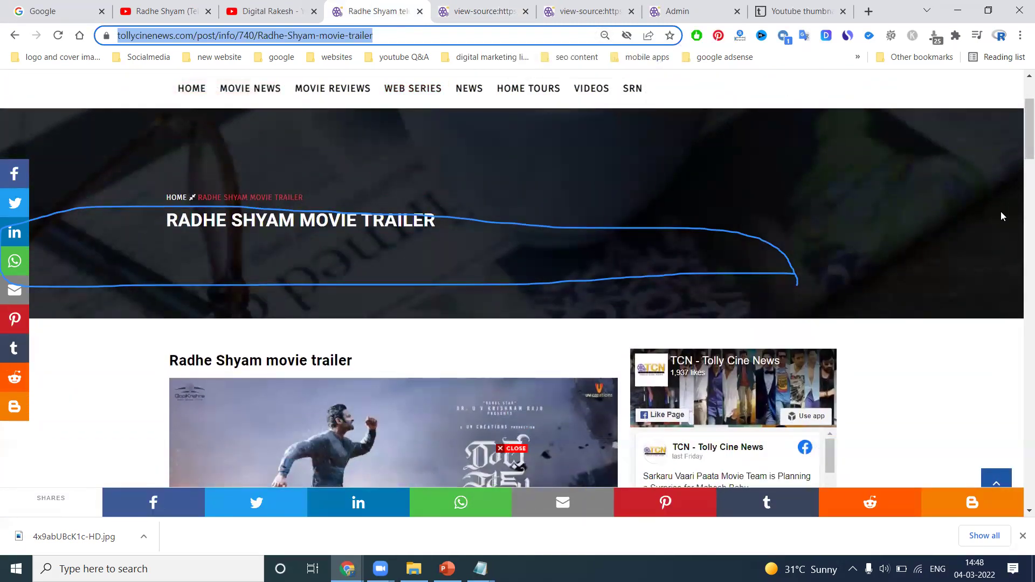
left_click_drag(1019, 119, 1019, 113)
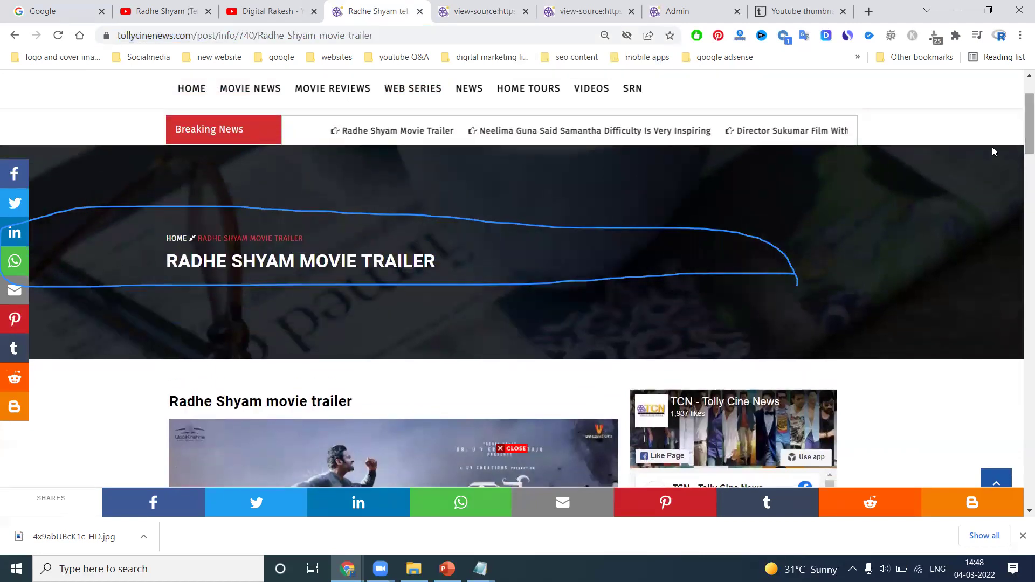
Step: Search the post's page source for "h1"
left_click(479, 10)
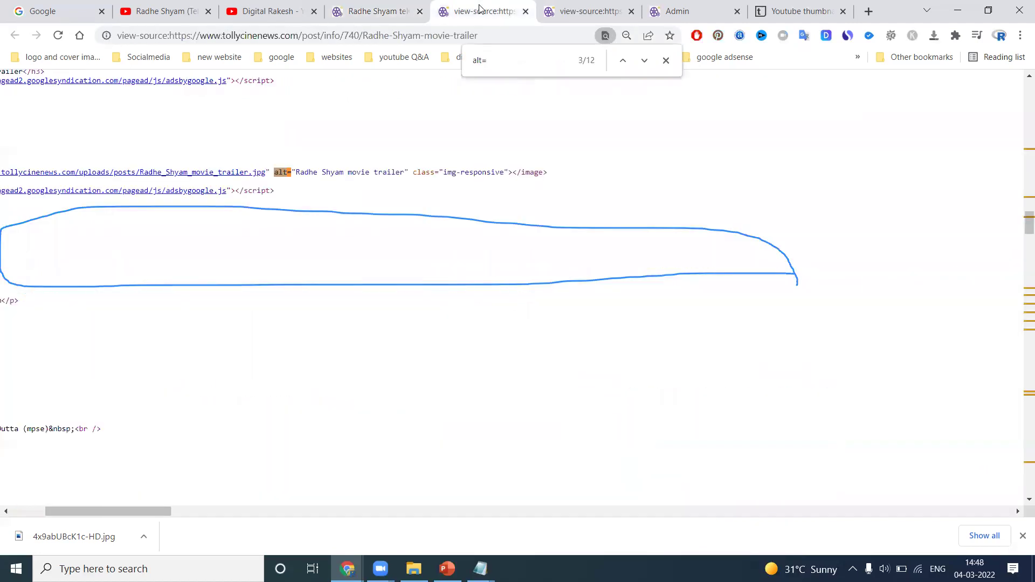
key("ctrl+f")
type("h")
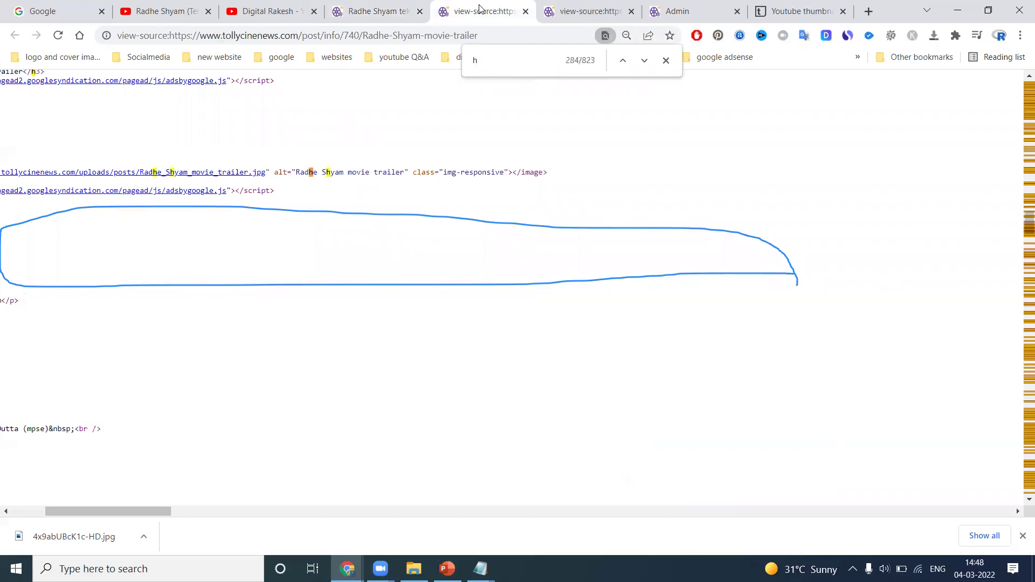
type("1")
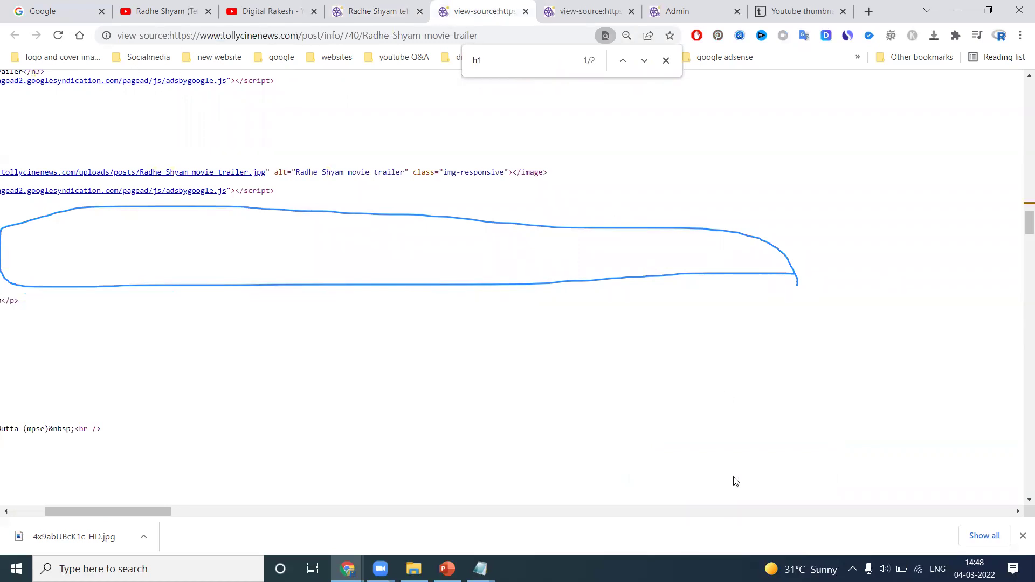
Step: Clear the freehand annotation, go to the next "h1" match in the source, and highlight the Radhe Shyam movie trailer h1 line
key("ctrl+2")
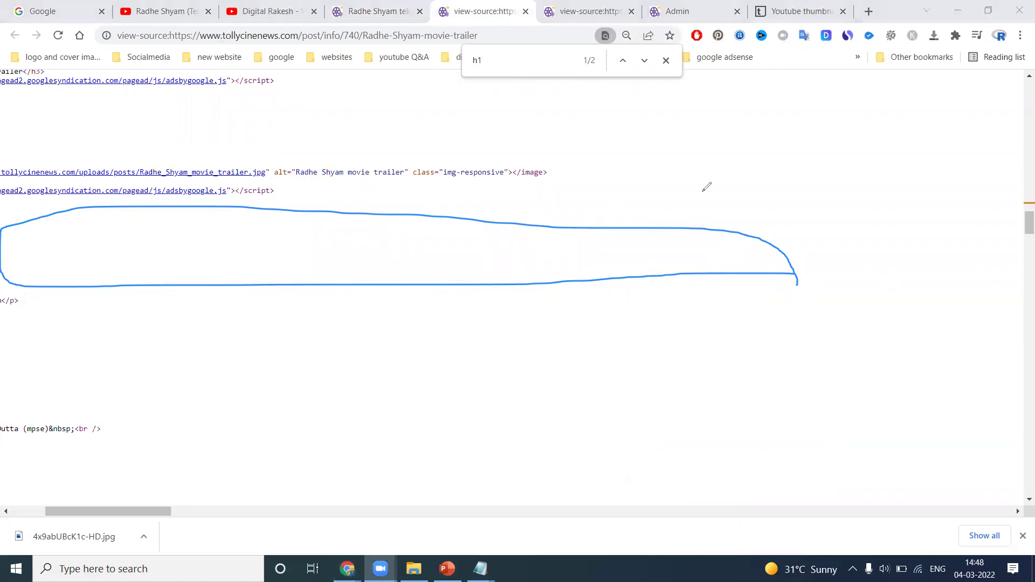
key("Escape")
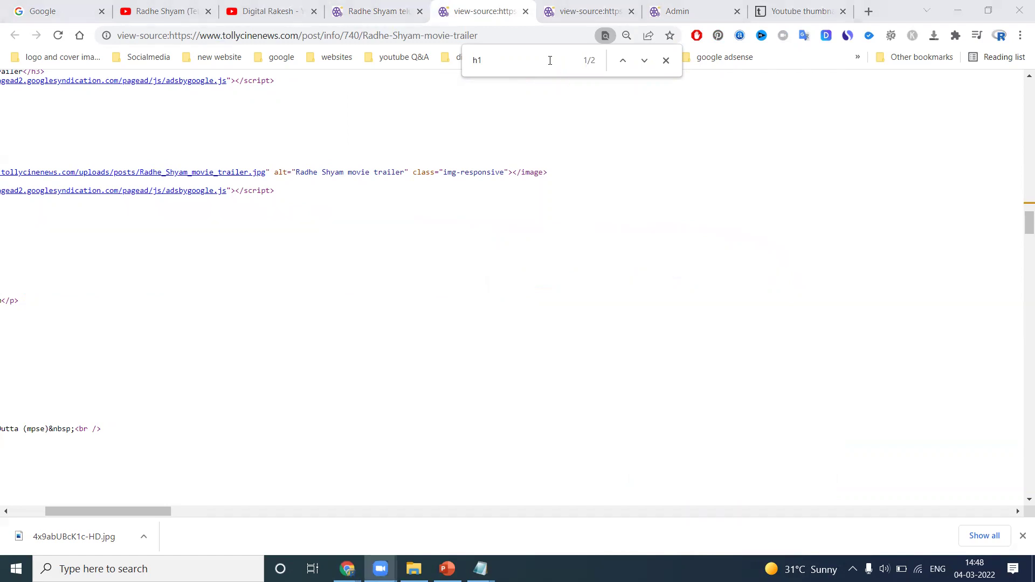
left_click(550, 60)
key("Return")
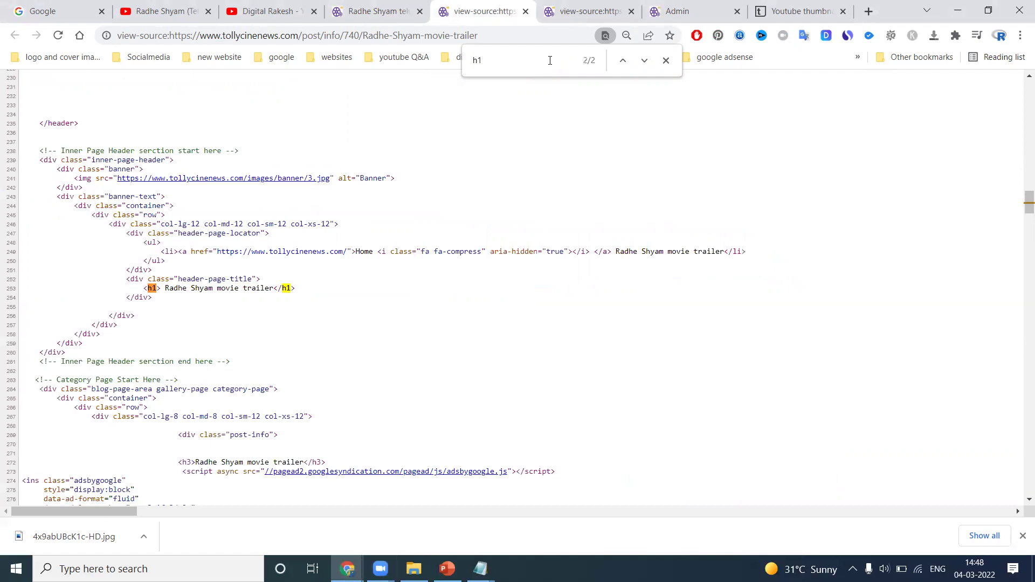
key("ctrl+plus")
key("ctrl+plus")
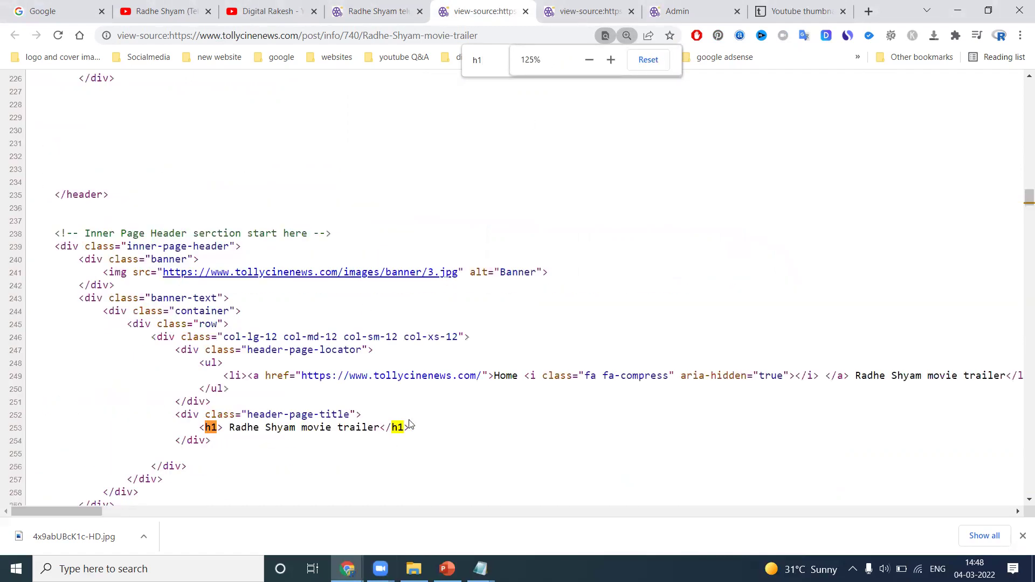
left_click_drag(410, 427, 192, 422)
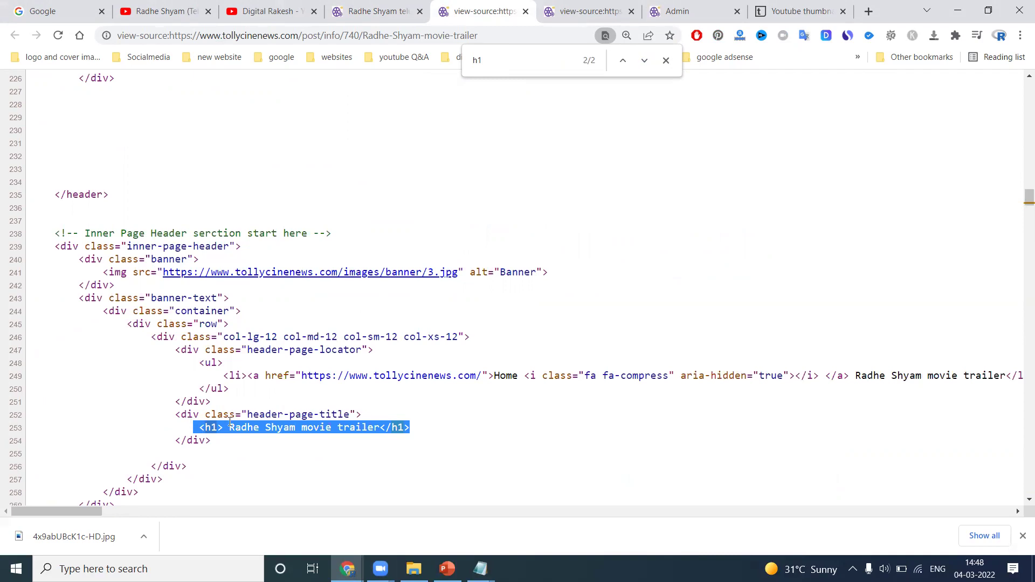
Step: Look through the published Radhe Shyam post's image and credits list
left_click(358, 4)
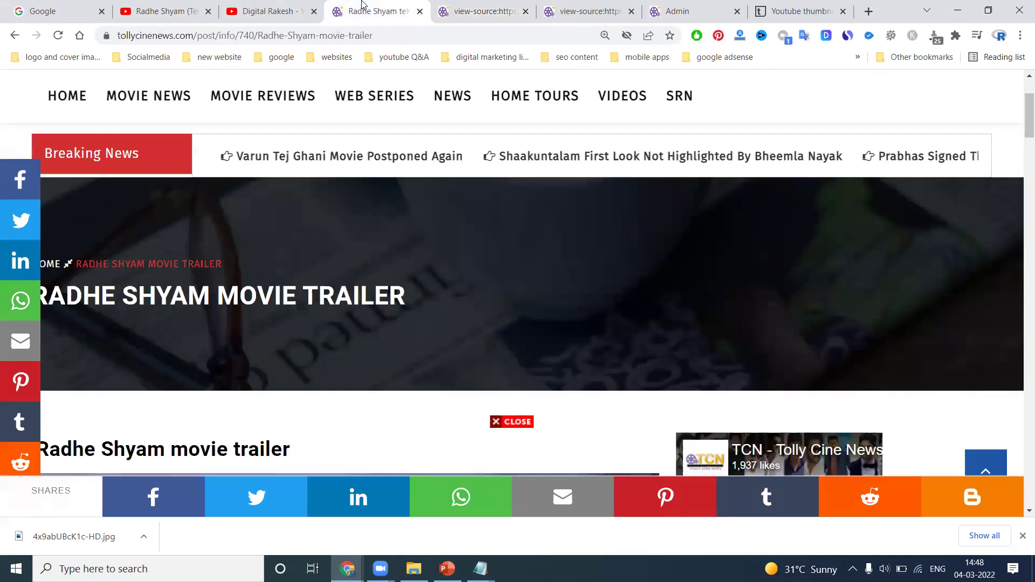
scroll(368, 259, "down", 10)
scroll(371, 256, "down", 1, "ctrl")
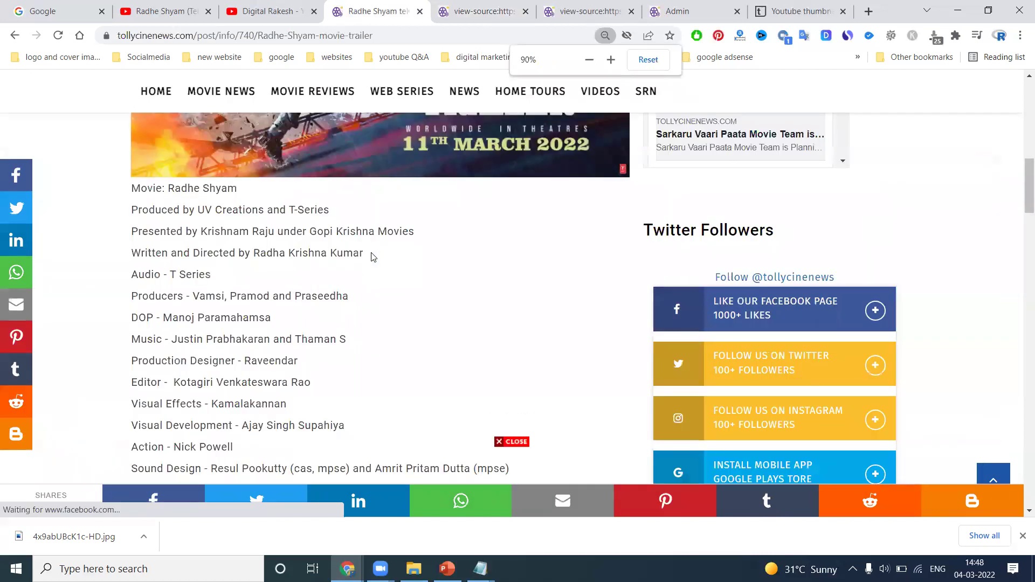
scroll(371, 257, "down", 8)
scroll(371, 256, "up", 10)
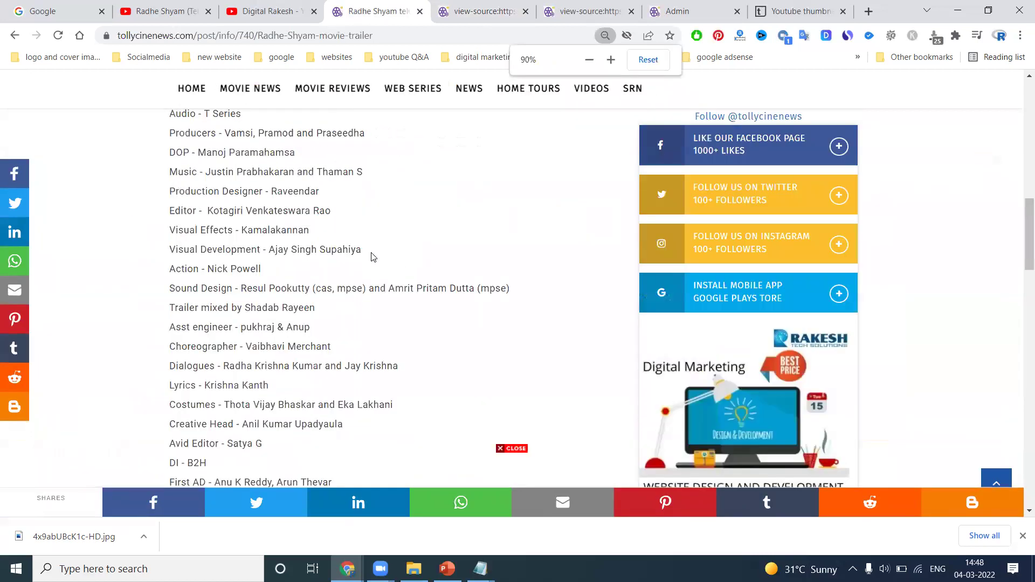
scroll(371, 253, "down", 5)
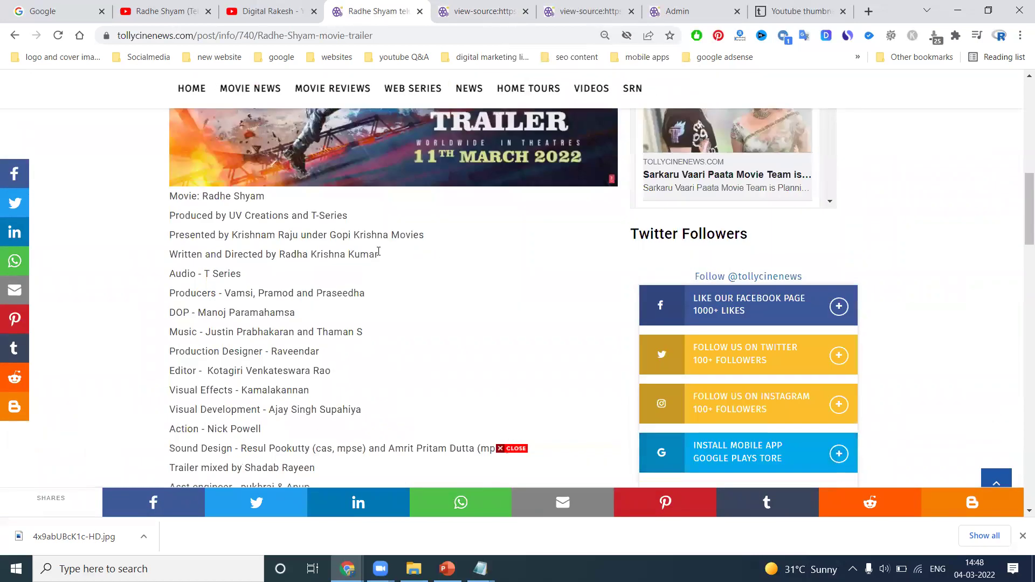
scroll(387, 276, "down", 4)
left_click(663, 4)
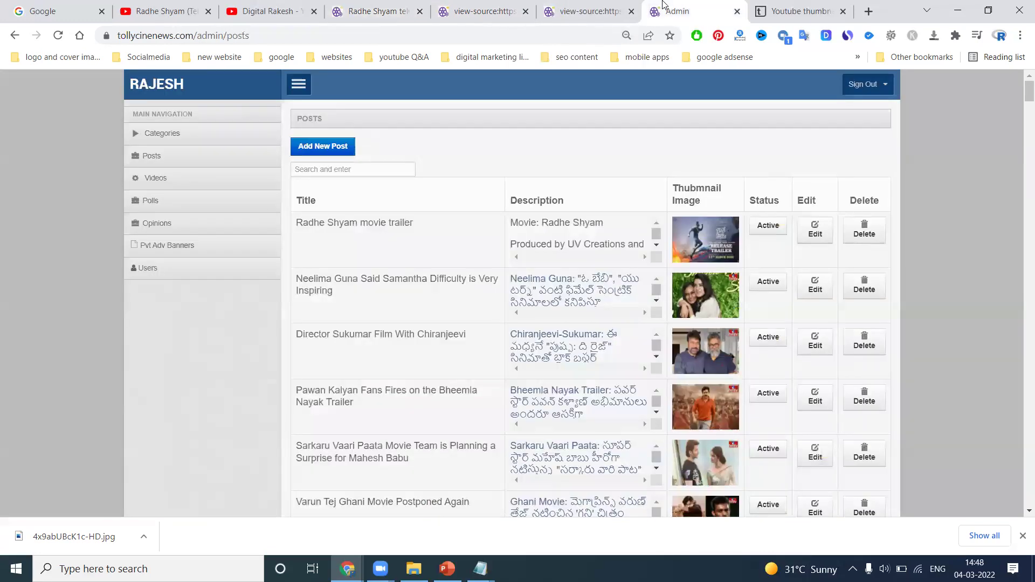
left_click(815, 229)
left_click(184, 11)
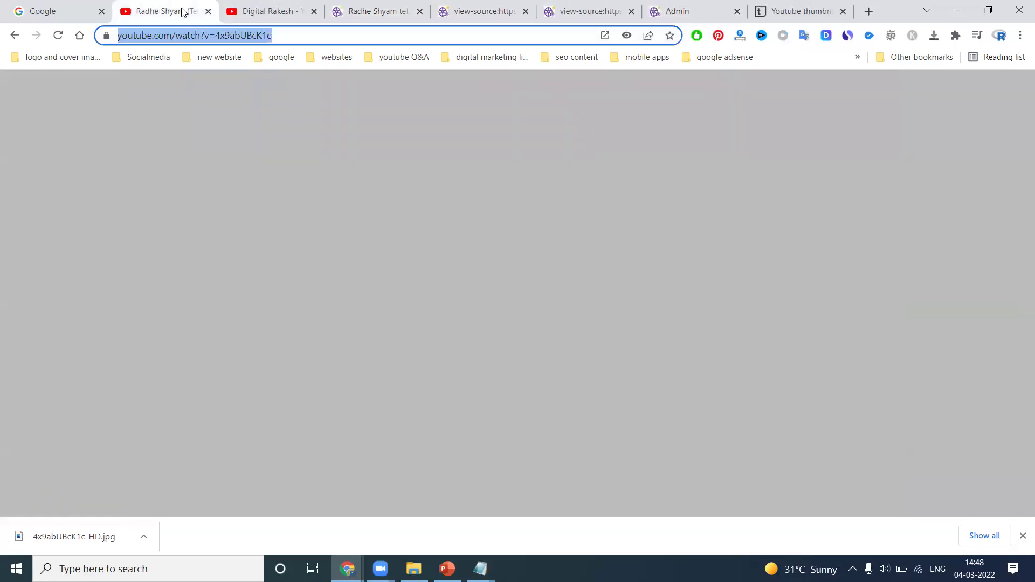
left_click(674, 4)
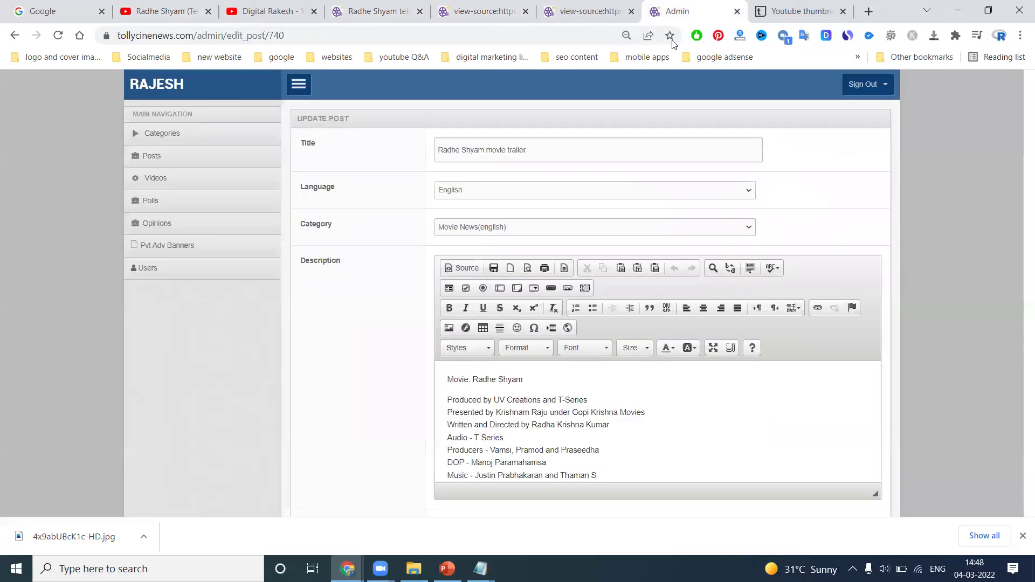
scroll(412, 329, "down", 5)
triple_click(460, 382)
type("https://www.youtube.com/watch?v=4x9abUBcK1c")
scroll(395, 392, "down", 2)
left_click(324, 434)
Step: Reload the published Radhe Shyam post and check the trailer video embedded below the credits
left_click(347, 13)
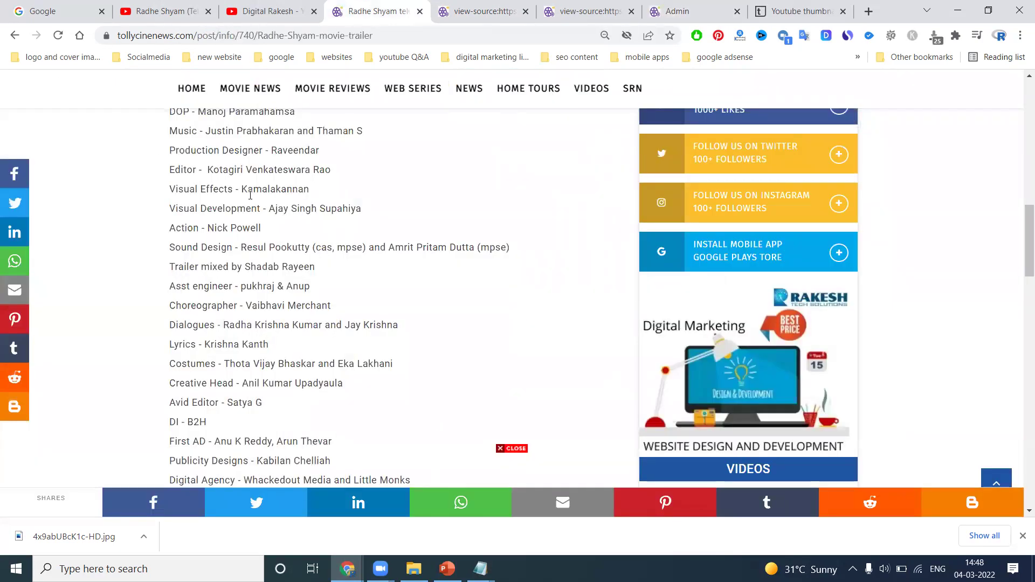
scroll(247, 189, "down", 5)
left_click(58, 36)
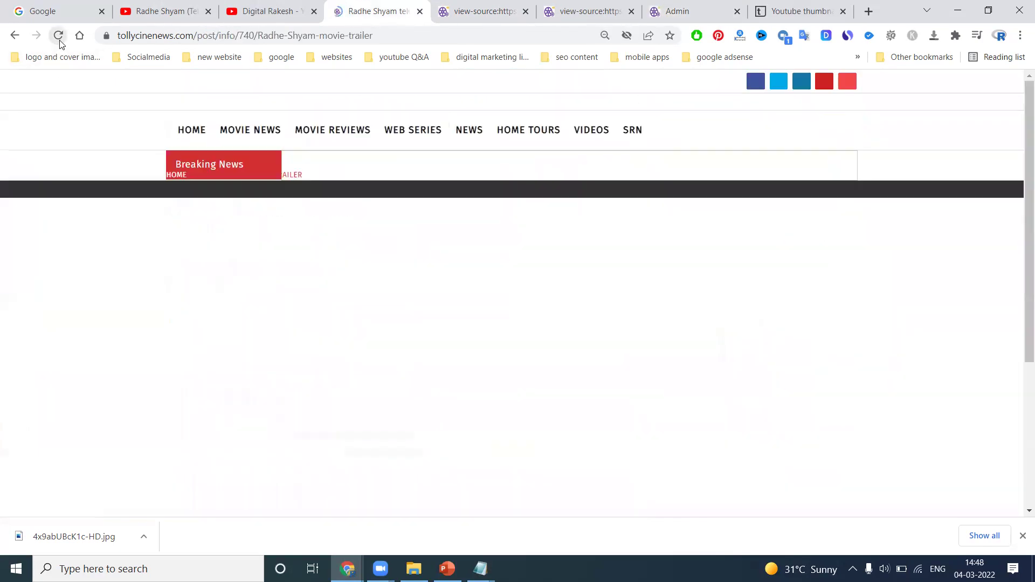
scroll(272, 148, "down", 15)
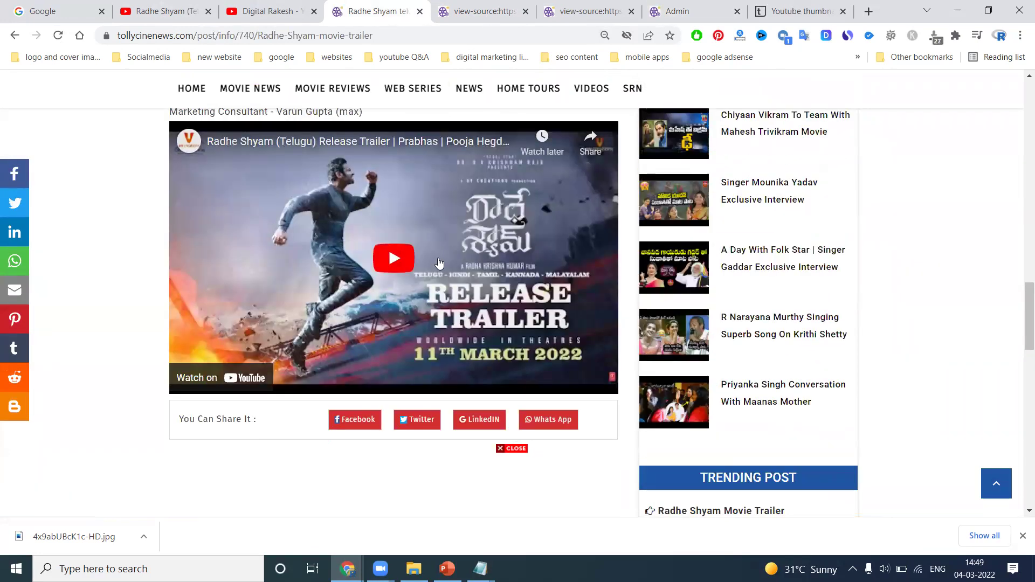
left_click(298, 37)
Step: Open a blank new post form and go through its title, language, category, description, thumbnail, video and SEO fields
left_click(679, 11)
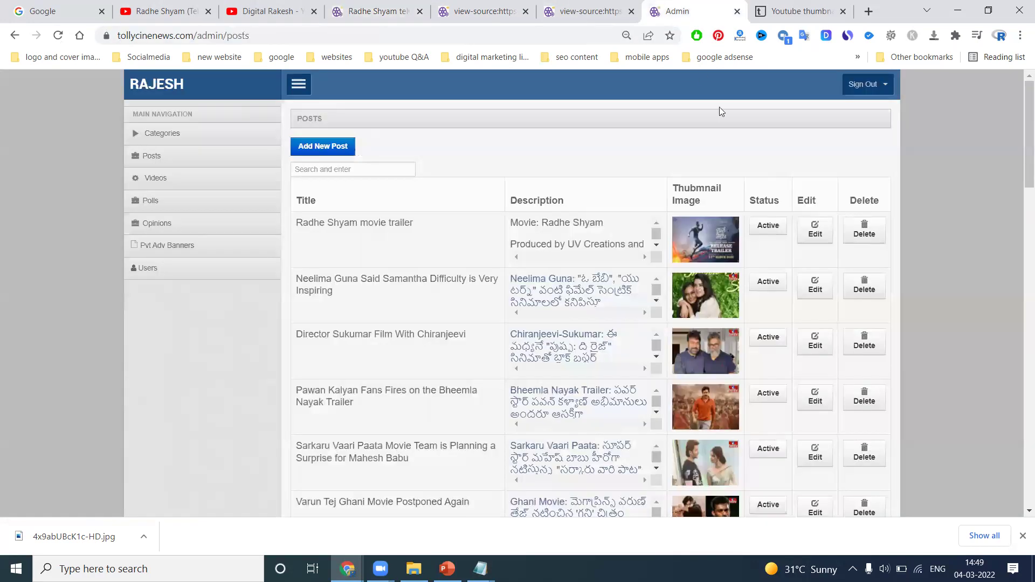
left_click(330, 150)
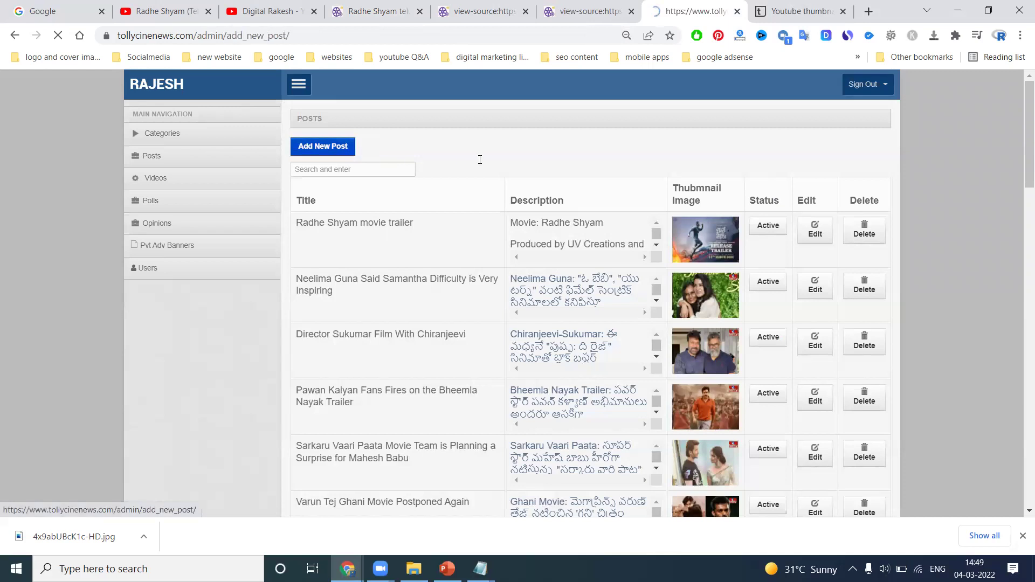
left_click(486, 151)
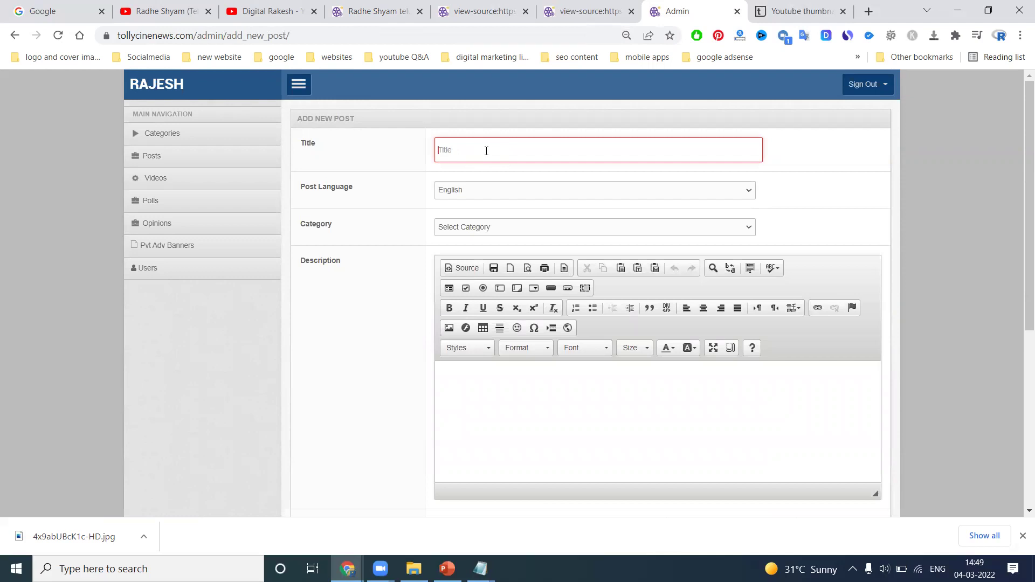
left_click(458, 191)
left_click(458, 191)
left_click(458, 228)
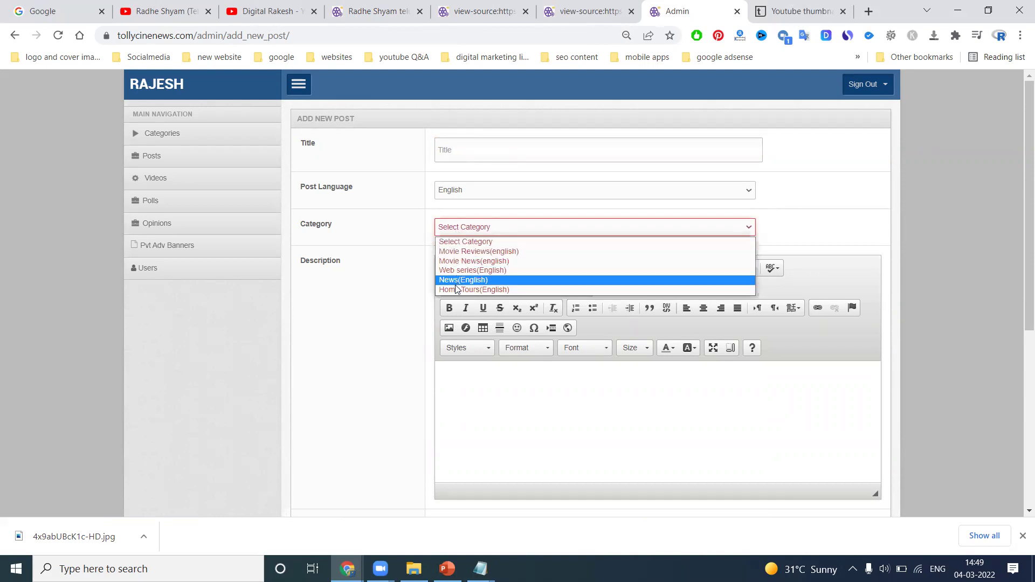
left_click(382, 316)
scroll(388, 310, "down", 5)
left_click(507, 191)
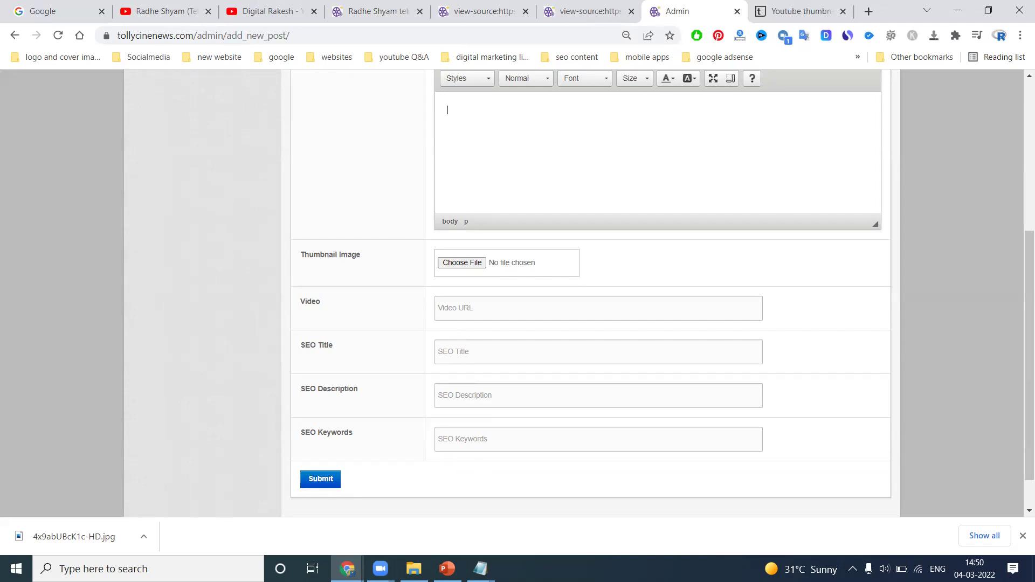
Step: Switch to PowerPoint and show the Anchor text slide
left_click(447, 569)
scroll(77, 462, "down", 2)
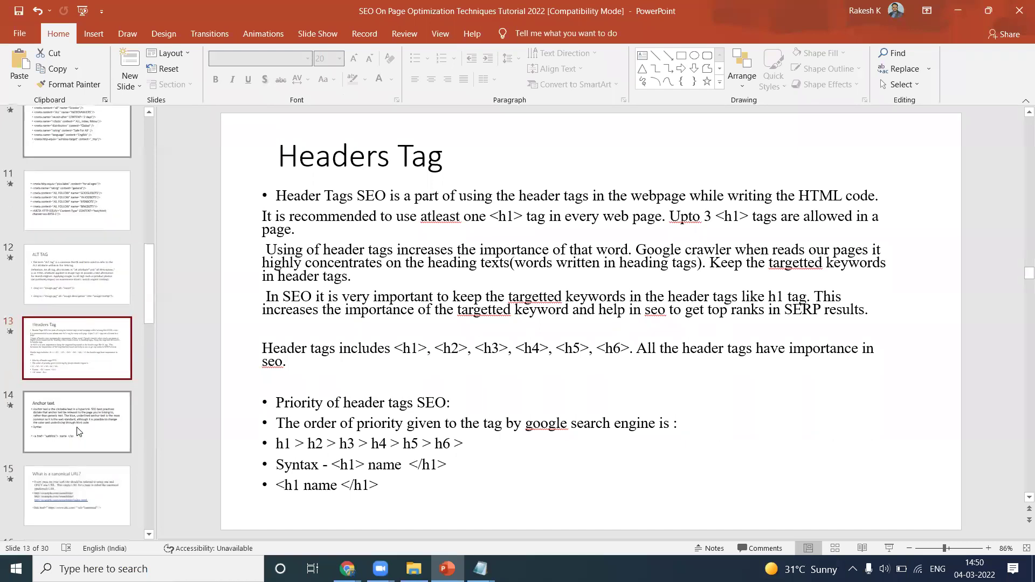
left_click(79, 429)
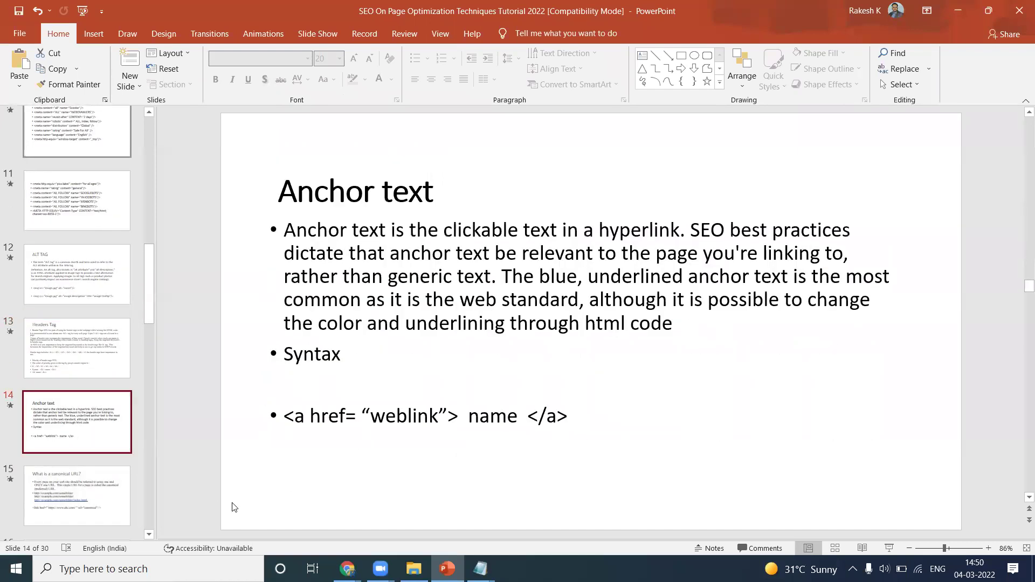
Step: Return to Chrome, close both page source tabs, and follow the "Singer Mounika Yadav Exclusive Interview" link in the post's Videos list
mouse_move(347, 569)
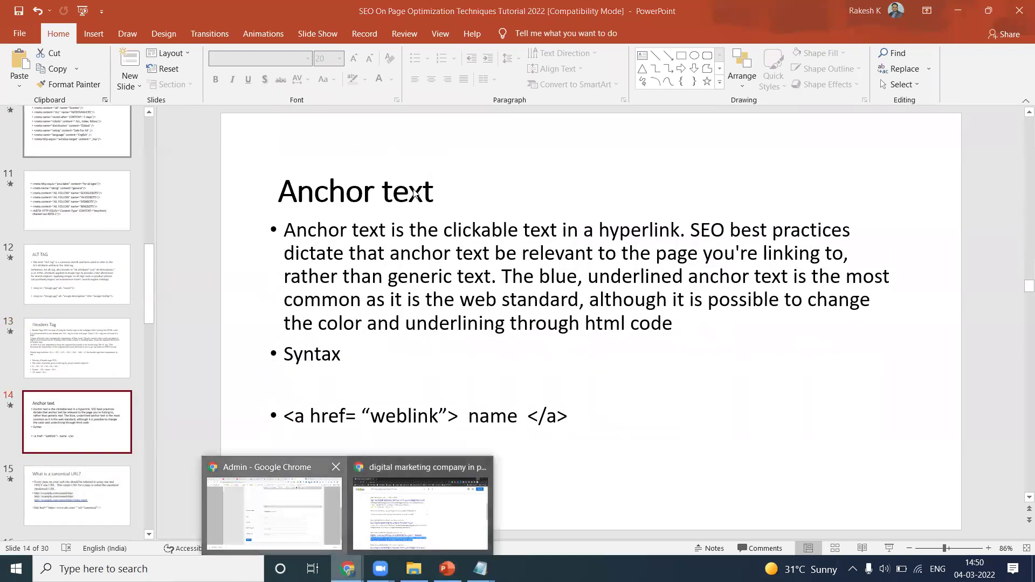
left_click(327, 510)
left_click(508, 7)
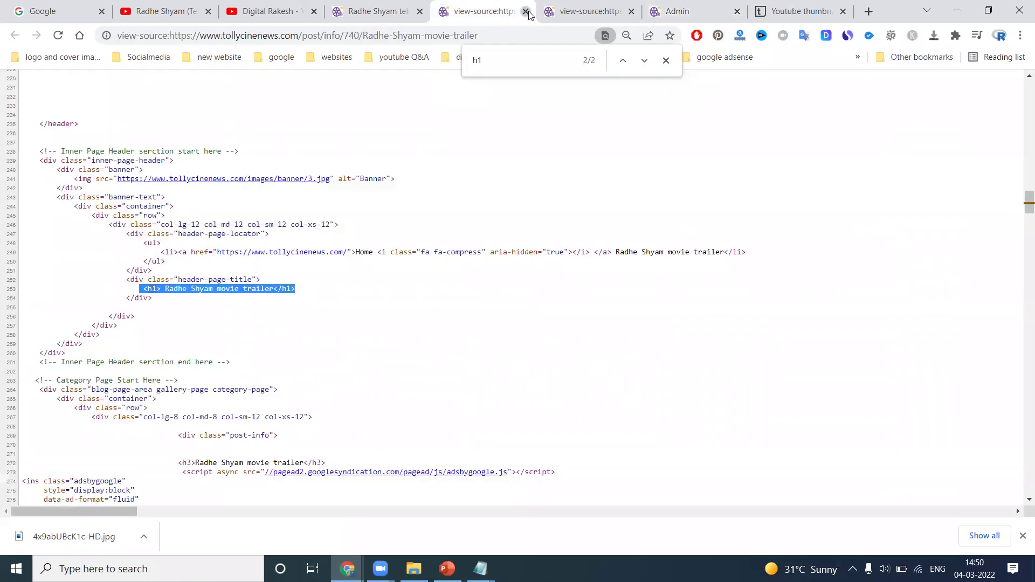
left_click(526, 11)
left_click(526, 11)
left_click(379, 20)
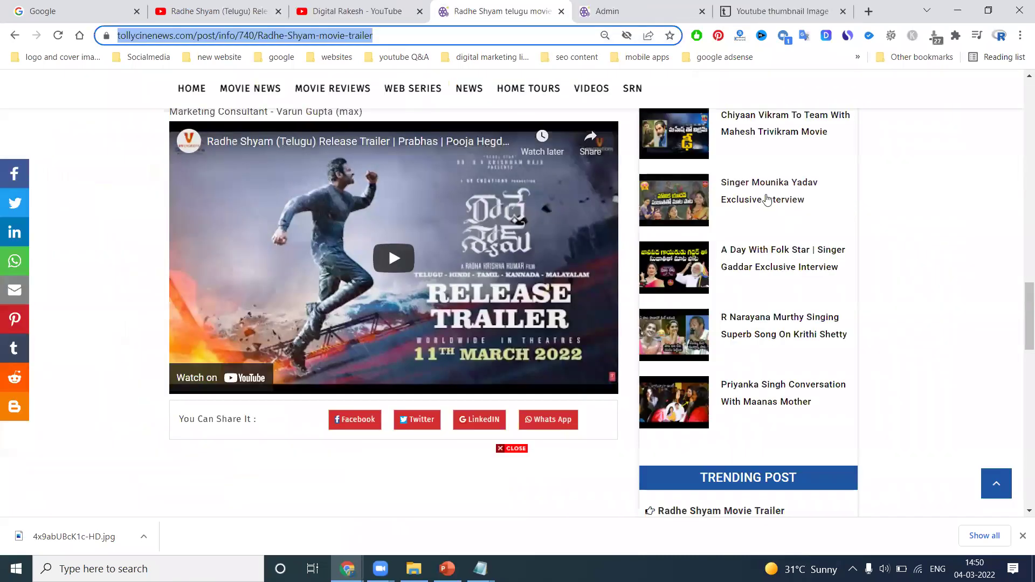
scroll(746, 212, "up", 1)
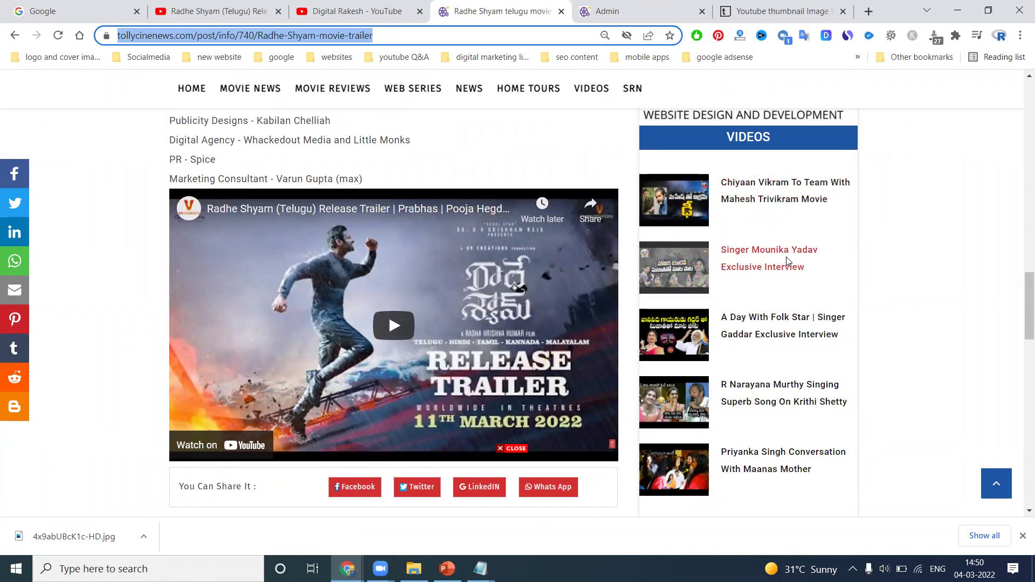
left_click(766, 254)
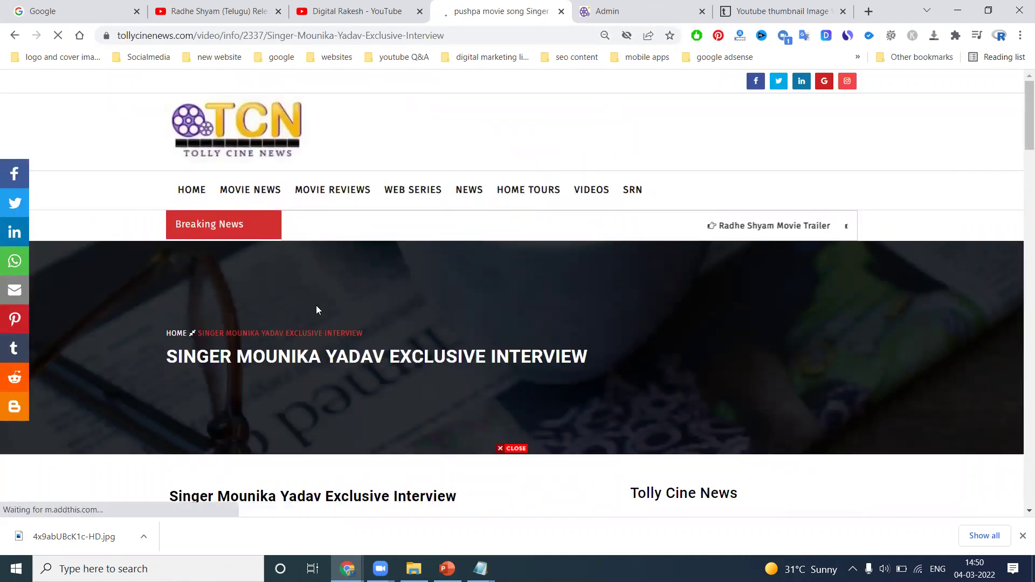
Step: Switch to PowerPoint and show the "What is a canonical URL?" and "Why implement URL canonicalization?" slides
key("alt+Tab")
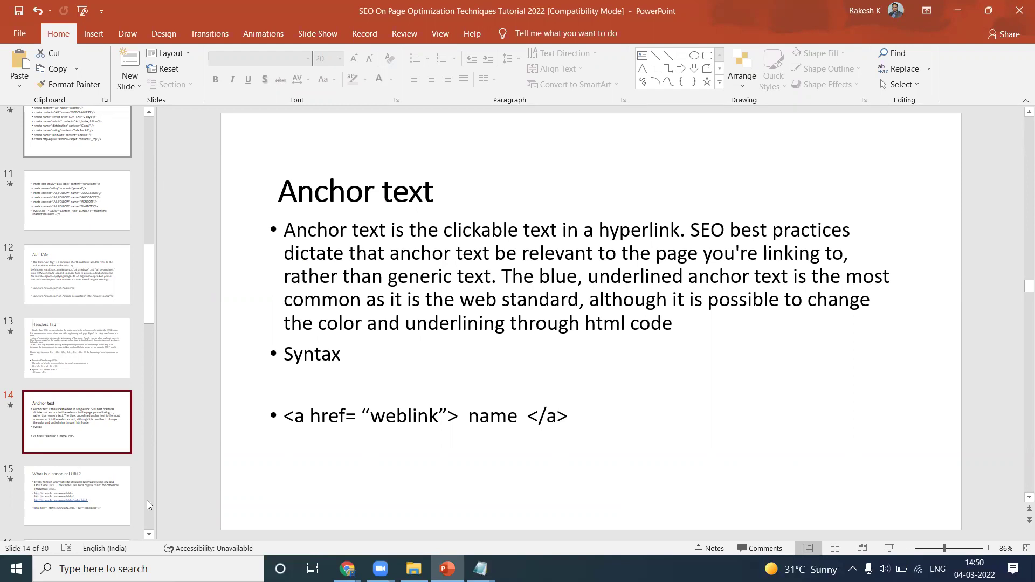
left_click(72, 491)
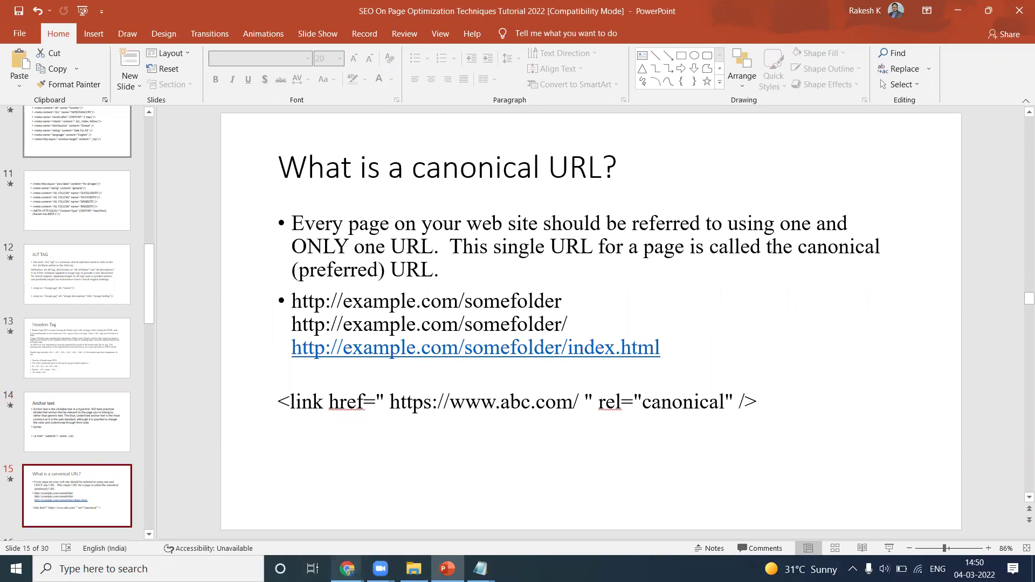
scroll(70, 454, "down", 2)
left_click(70, 454)
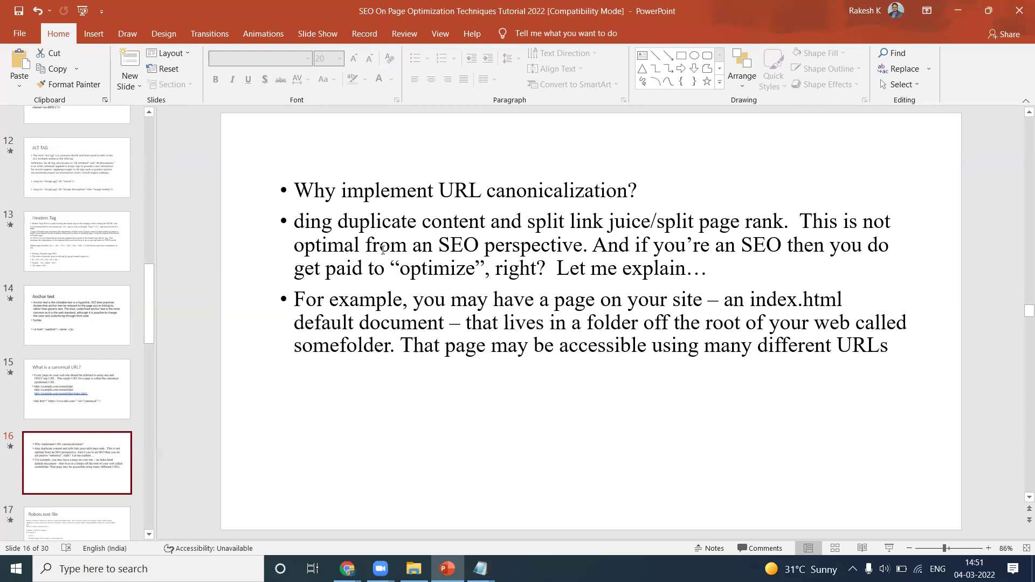
Step: Switch to Chrome, search the interview page's source for "canoni", and return to the published page
mouse_move(348, 569)
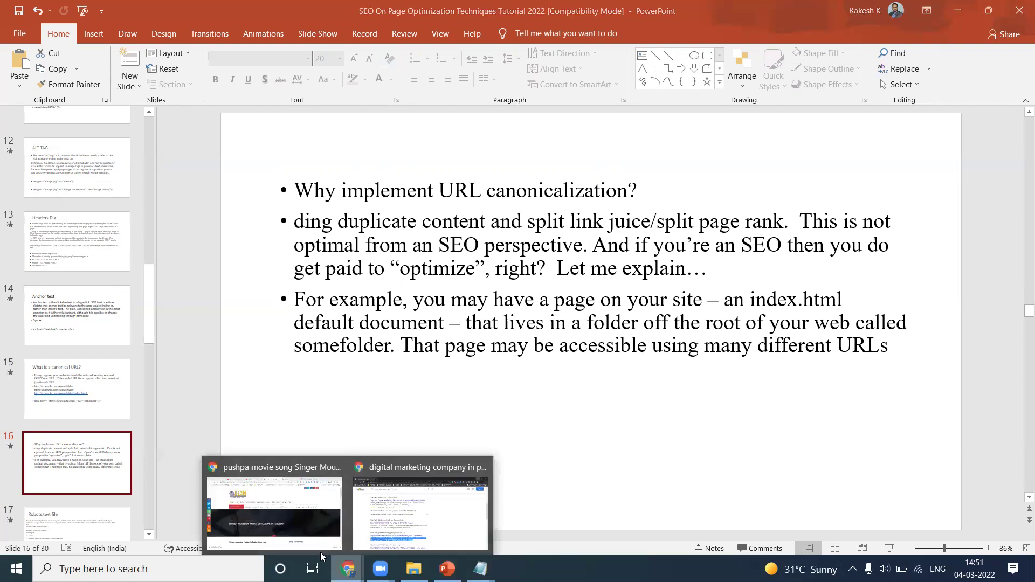
left_click(303, 526)
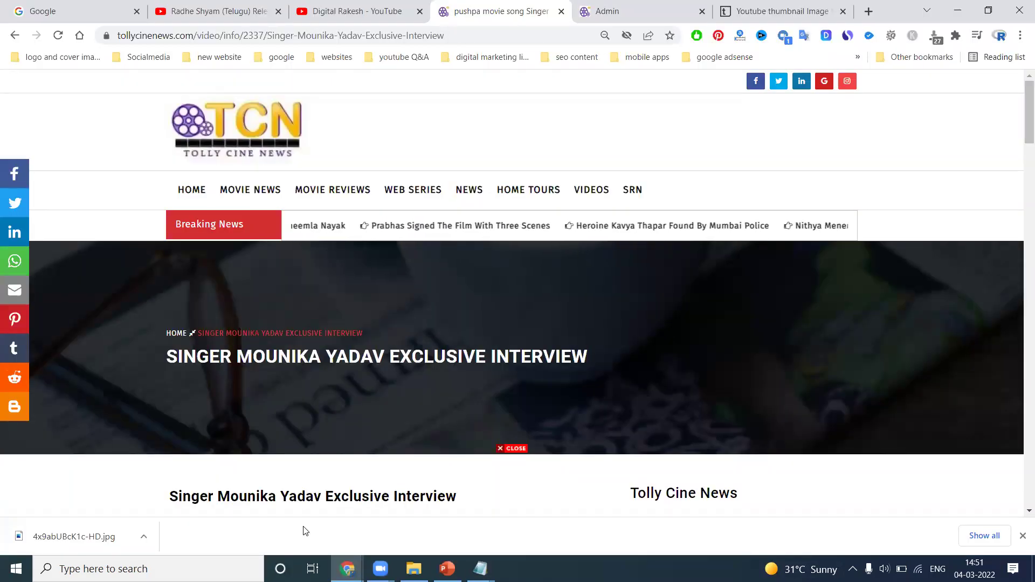
key("ctrl+u")
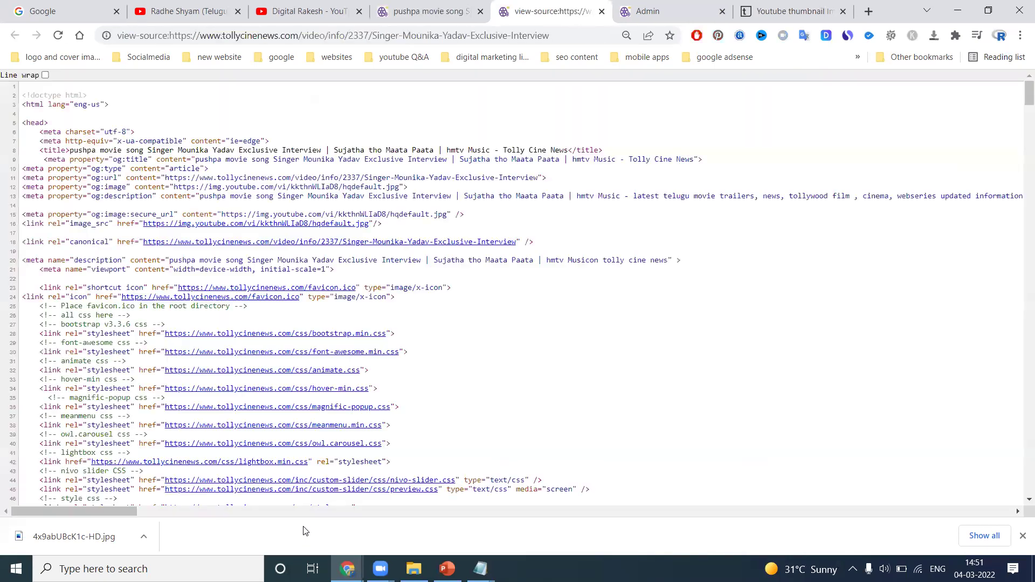
key("ctrl+f")
type("can")
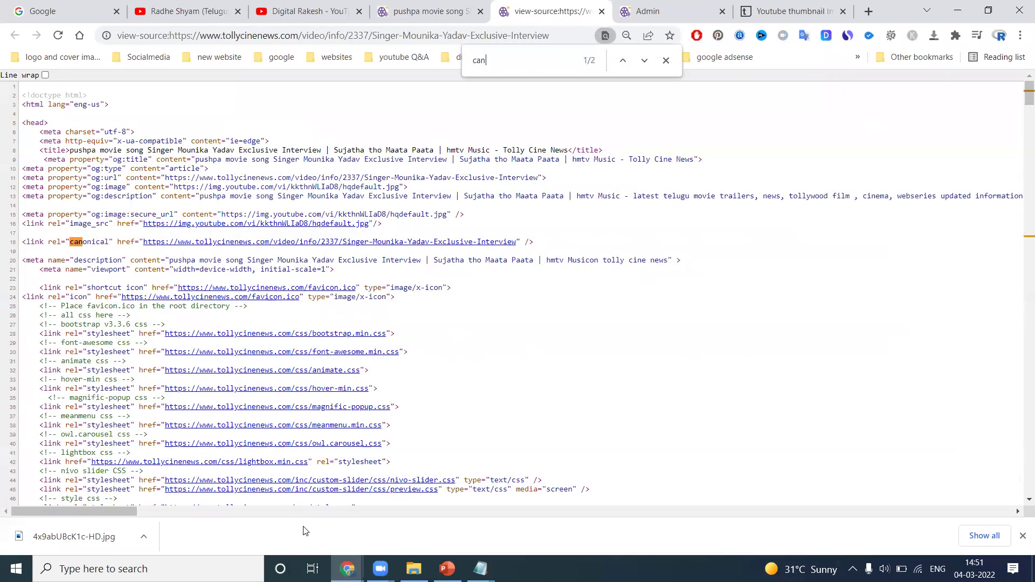
type("oni")
left_click(416, 12)
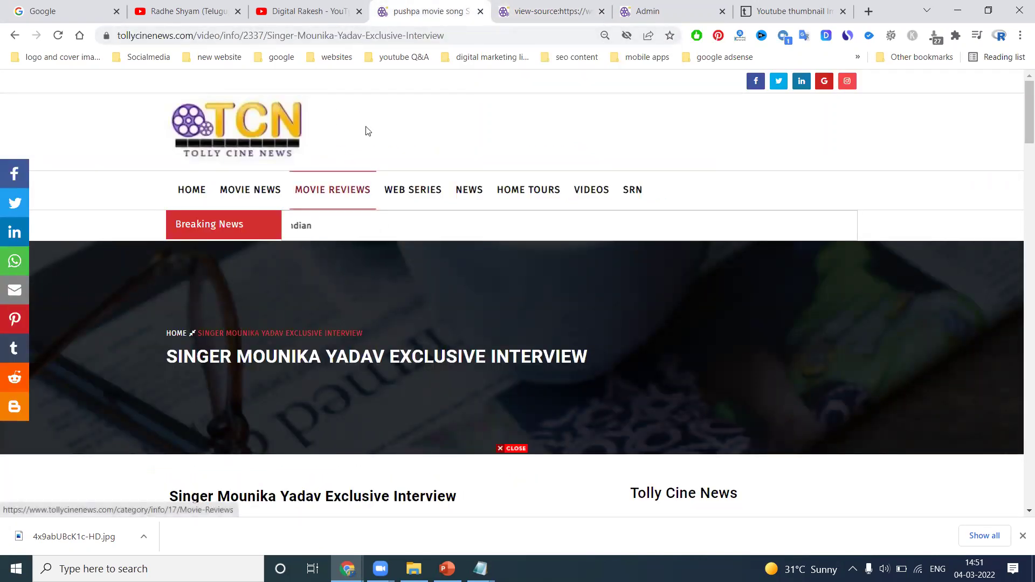
Step: Copy the interview page's URL, search its page source for that address, and enlarge the source to 150%
left_click(417, 33)
key("ctrl+c")
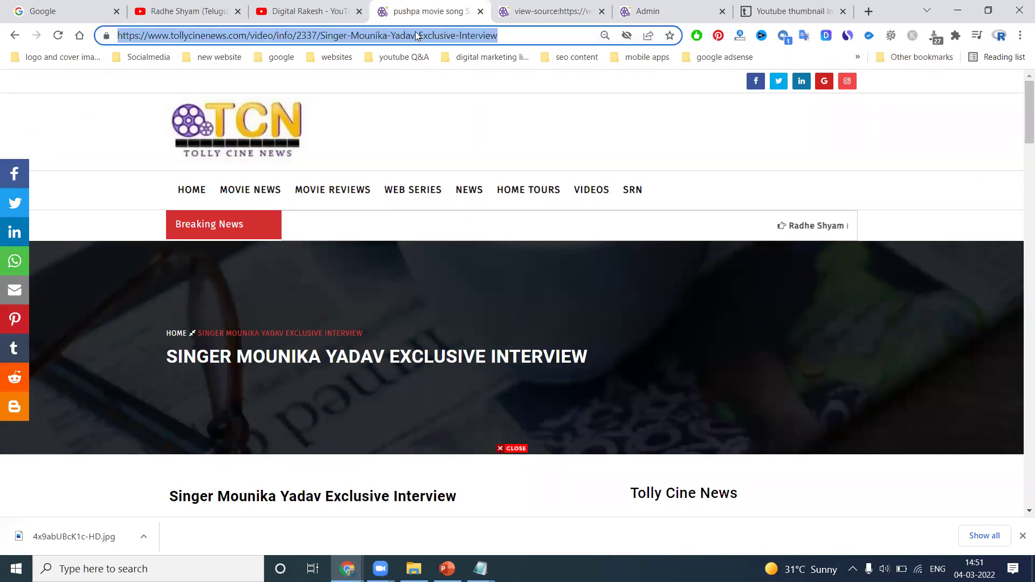
left_click(539, 11)
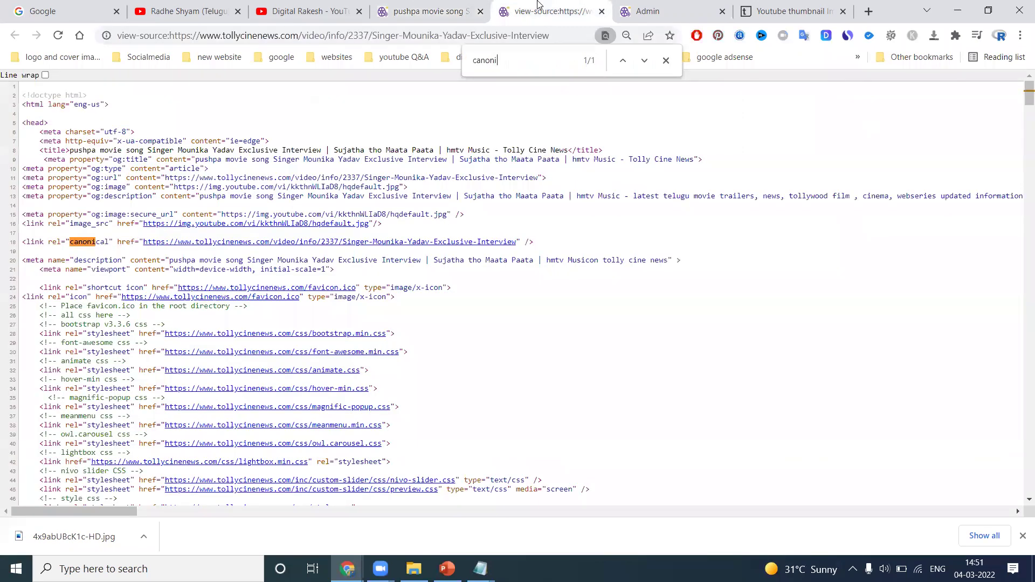
key("ctrl+v")
key("ctrl+plus")
key("ctrl+plus")
key("ctrl+plus")
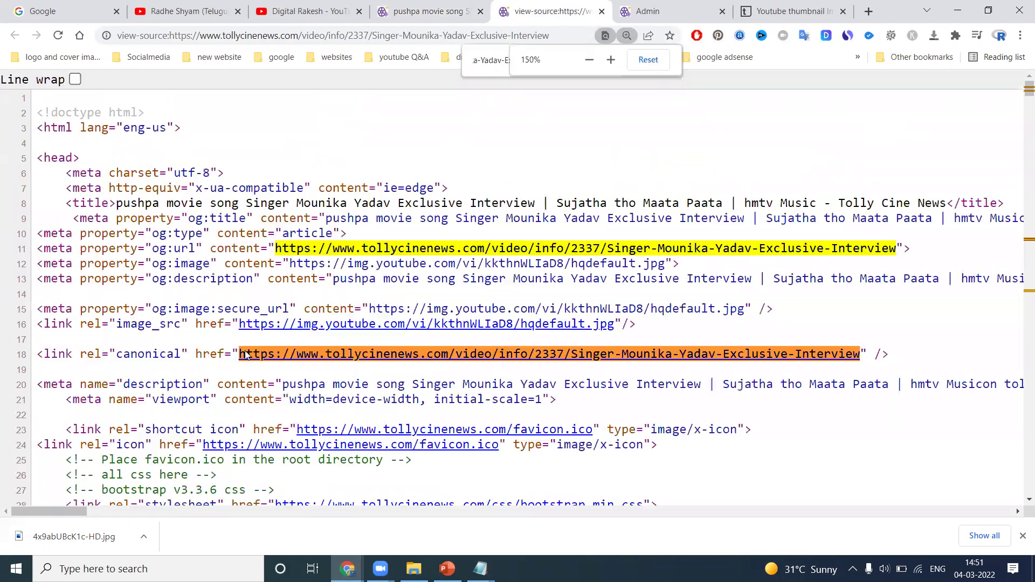
Step: Circle the canonical link line and its rel="canonical" part, handwrite a note over them, and clear all the drawings
mouse_move(899, 360)
left_mouse_down()
mouse_move(711, 311)
mouse_move(1, 306)
mouse_move(216, 384)
mouse_move(796, 380)
mouse_move(912, 359)
mouse_move(909, 372)
left_mouse_up()
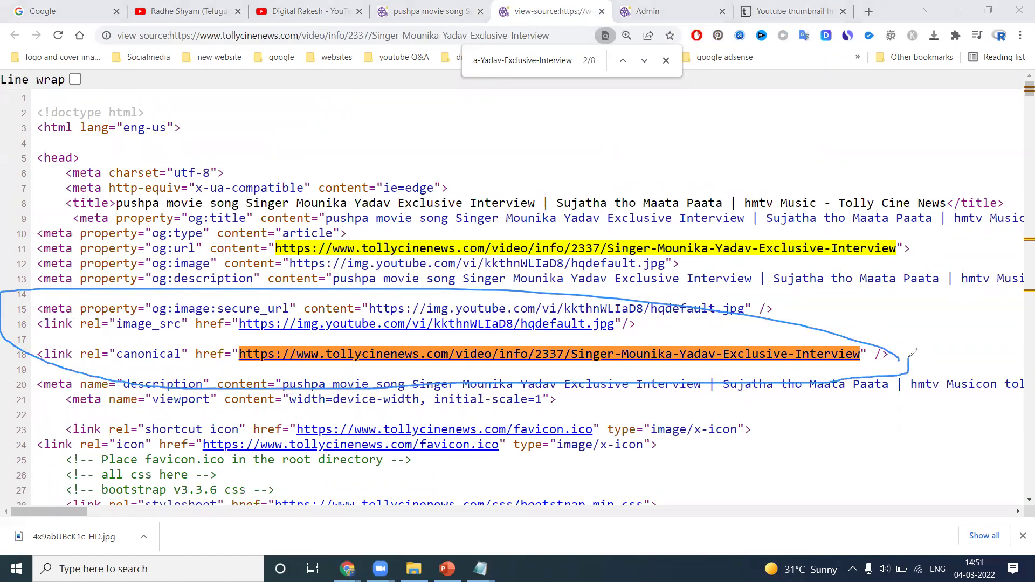
mouse_move(192, 347)
left_mouse_down()
mouse_move(193, 357)
mouse_move(97, 324)
mouse_move(38, 340)
mouse_move(54, 373)
mouse_move(121, 374)
mouse_move(197, 355)
left_mouse_up()
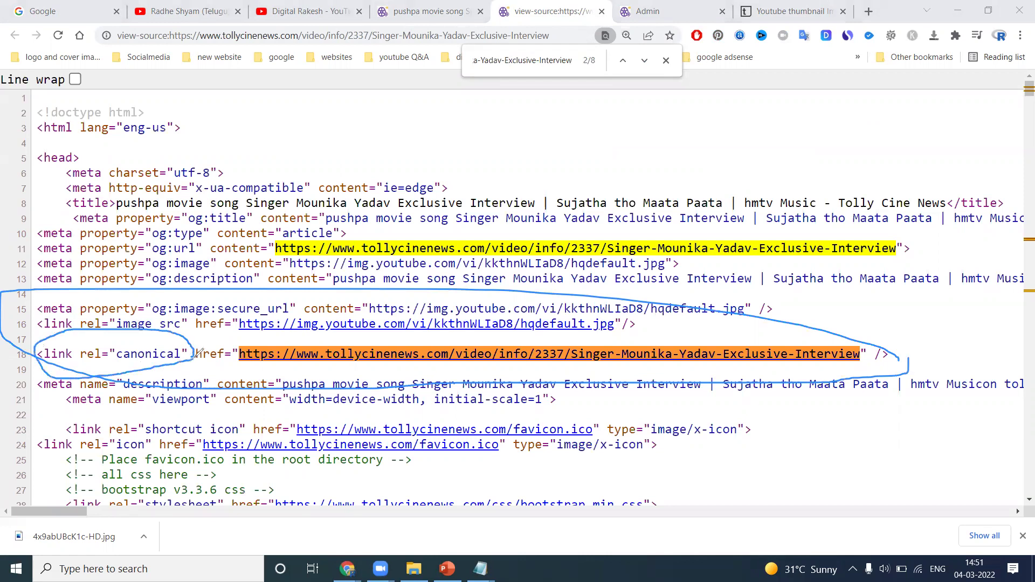
mouse_move(100, 337)
left_mouse_down()
mouse_move(130, 348)
mouse_move(160, 330)
mouse_move(175, 399)
mouse_move(189, 340)
mouse_move(224, 297)
mouse_move(272, 323)
mouse_move(324, 307)
mouse_move(10, 422)
left_mouse_up()
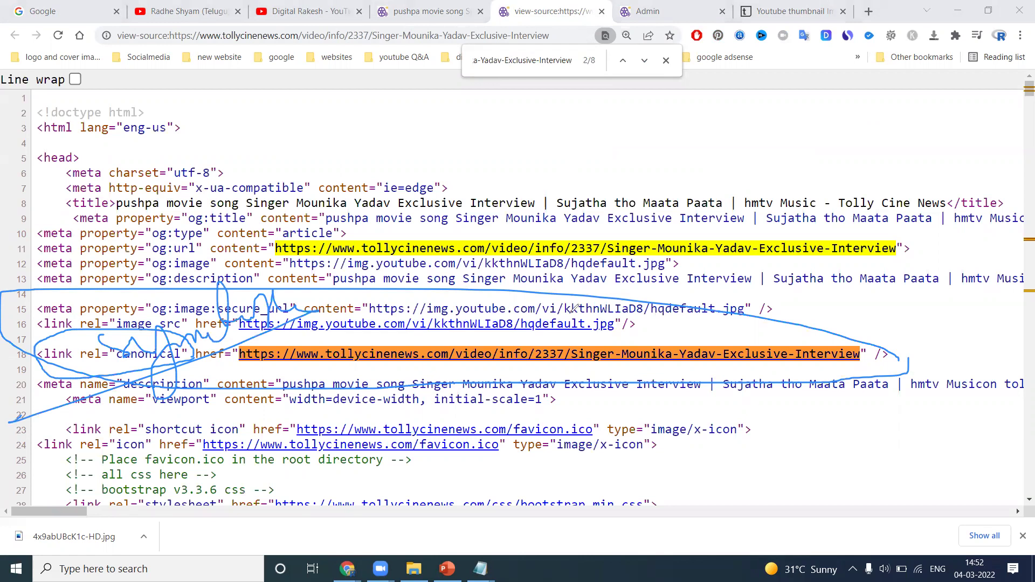
key("e")
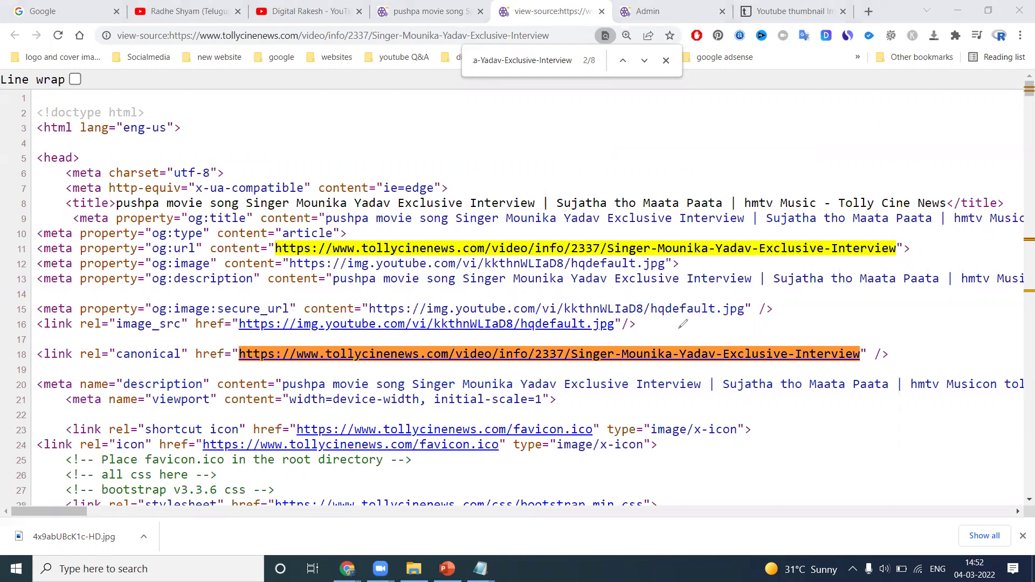
Step: Circle the canonical tag's opening code, its closing "/>" and the href URL on line 18, and clear the annotations
mouse_move(155, 340)
left_mouse_down()
mouse_move(46, 340)
mouse_move(38, 362)
mouse_move(218, 368)
mouse_move(242, 344)
mouse_move(155, 340)
left_mouse_up()
mouse_move(885, 335)
left_mouse_down()
mouse_move(864, 336)
mouse_move(861, 353)
mouse_move(897, 364)
mouse_move(887, 337)
left_mouse_up()
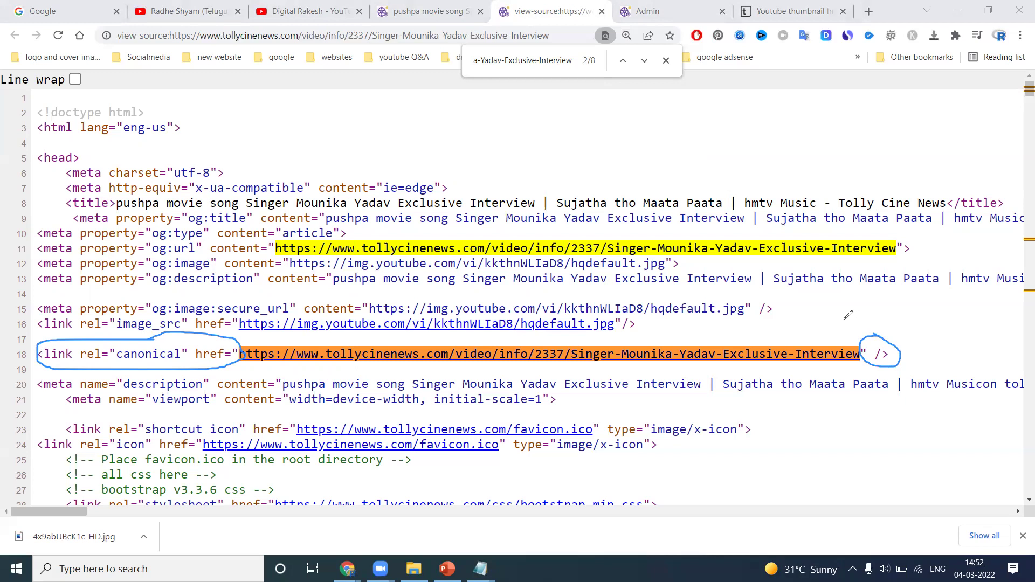
mouse_move(262, 340)
left_mouse_down()
mouse_move(195, 338)
mouse_move(194, 363)
mouse_move(402, 372)
mouse_move(884, 357)
mouse_move(872, 334)
mouse_move(247, 331)
left_mouse_up()
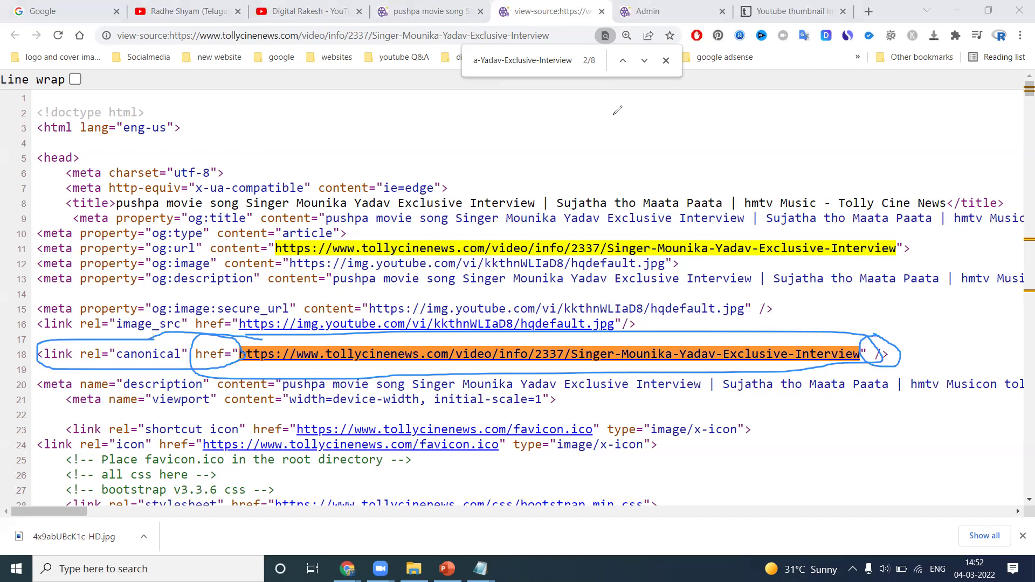
key("e")
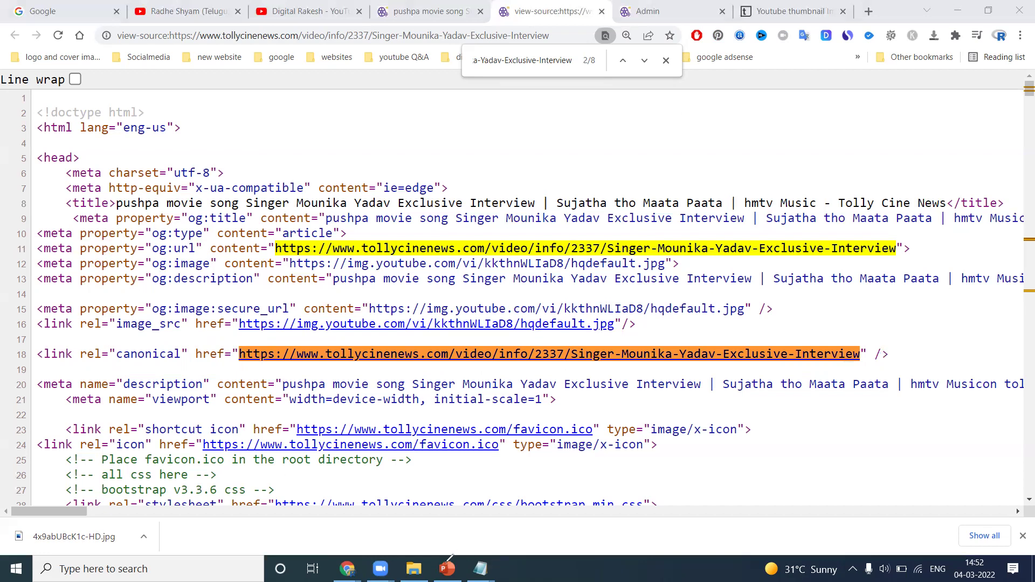
Step: Leave annotation mode, switch to PowerPoint and show the "Robots.text file" slide
left_click_drag(471, 507, 481, 425)
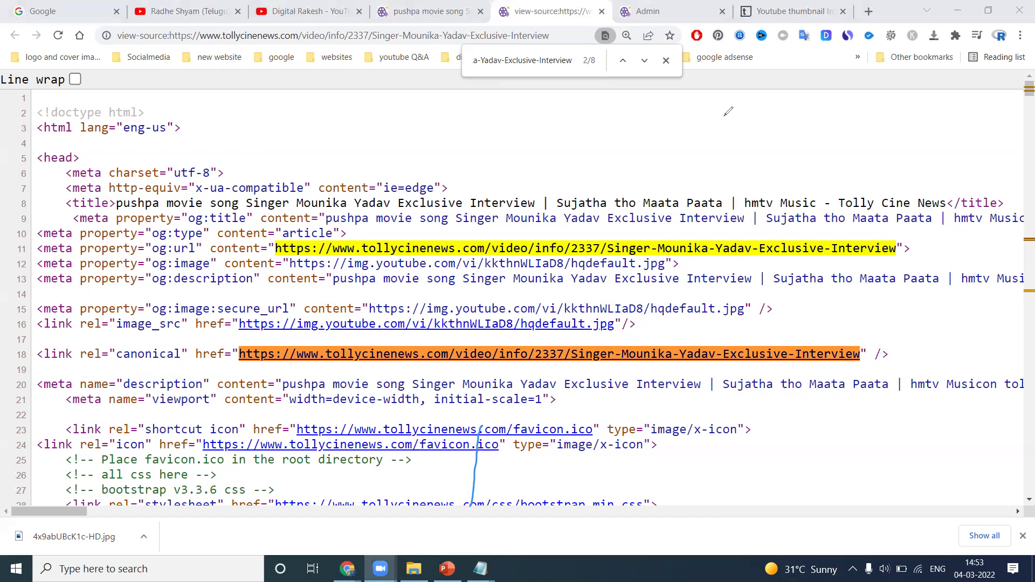
left_click_drag(726, 104, 704, 127)
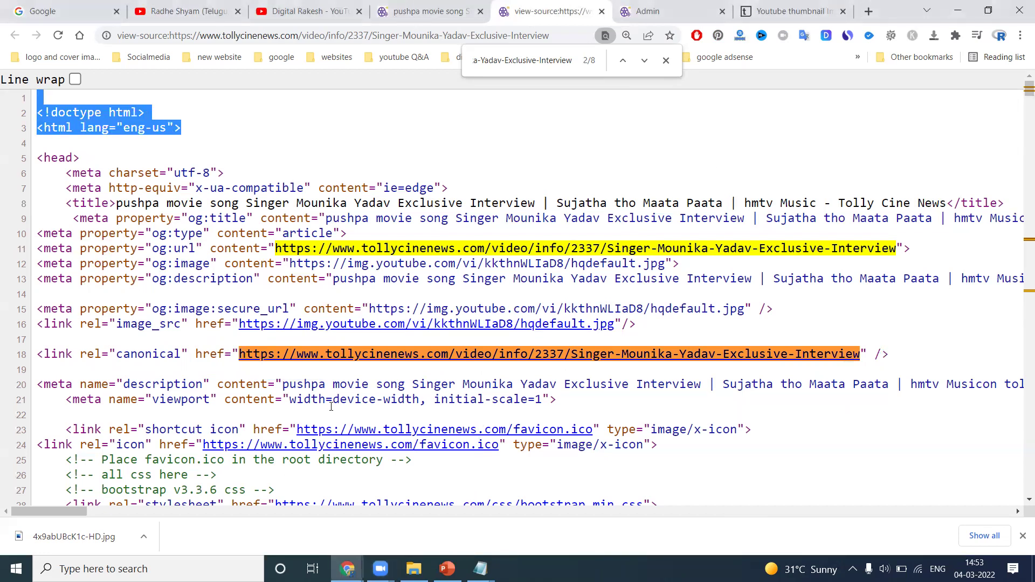
scroll(718, 153, "down", 3)
key("alt+Tab")
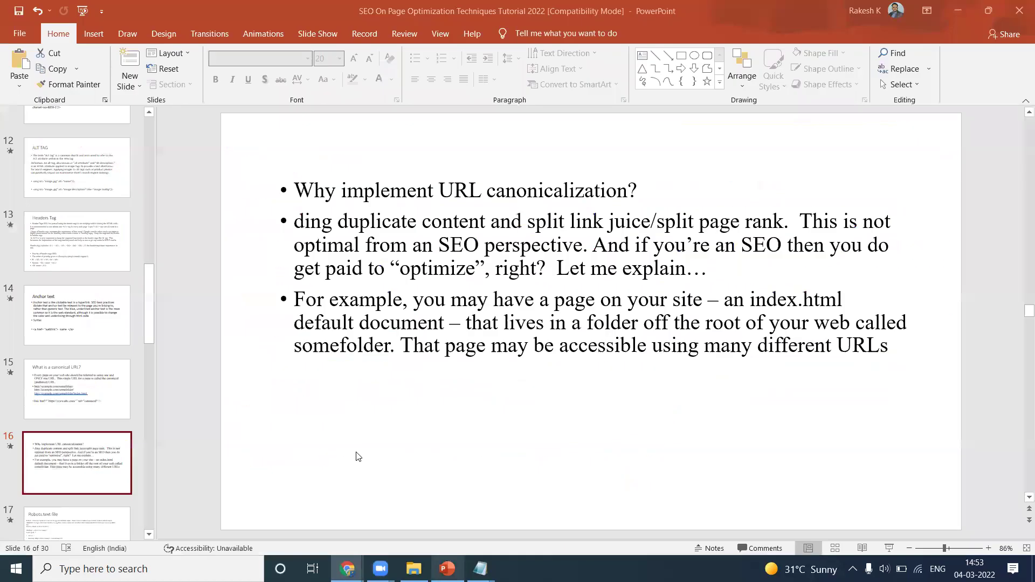
scroll(81, 420, "down", 2)
left_click(67, 459)
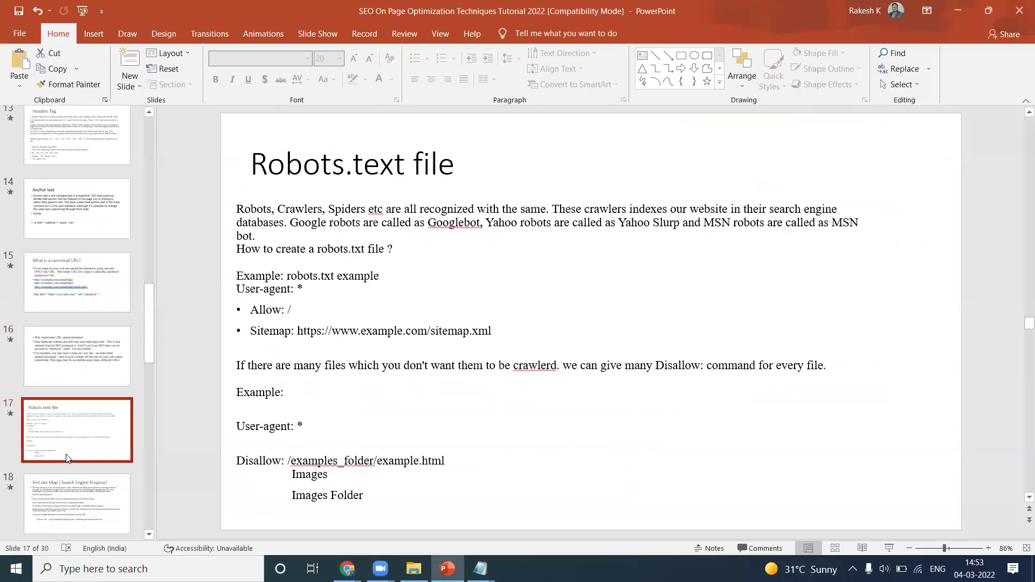